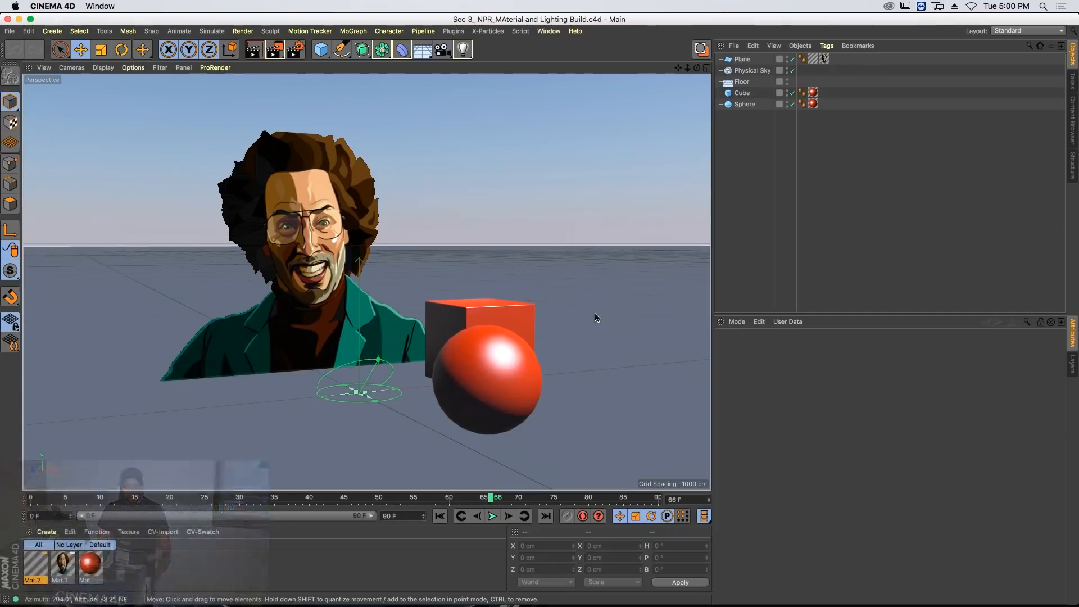
- Set the red material's color model to Oren-Nayar, with diffuse falloff at 150% and roughness at 200%
double_click(813, 105)
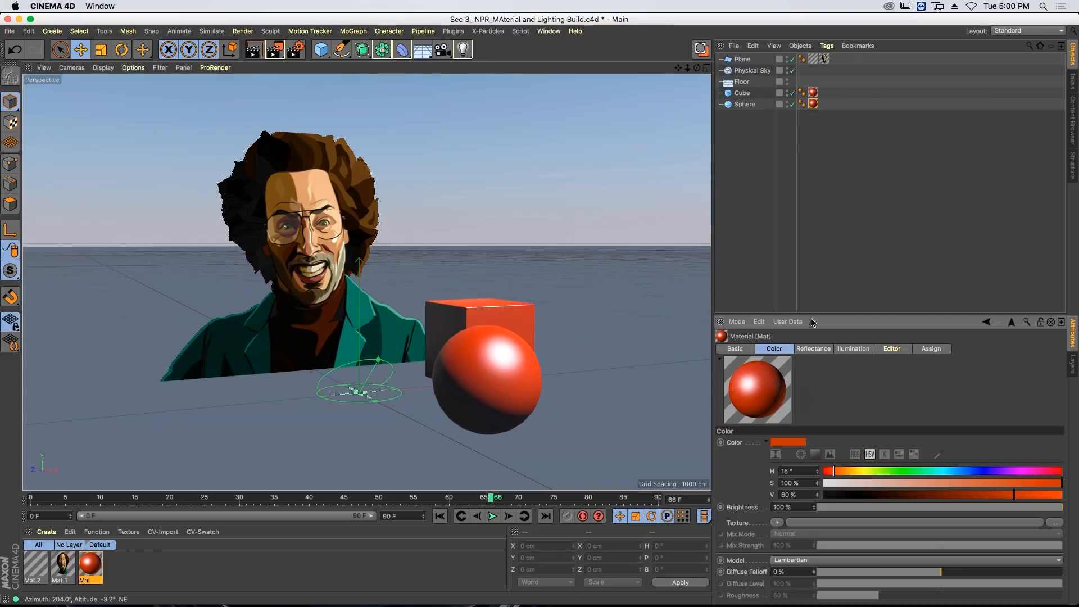
left_click_drag(809, 315, 796, 225)
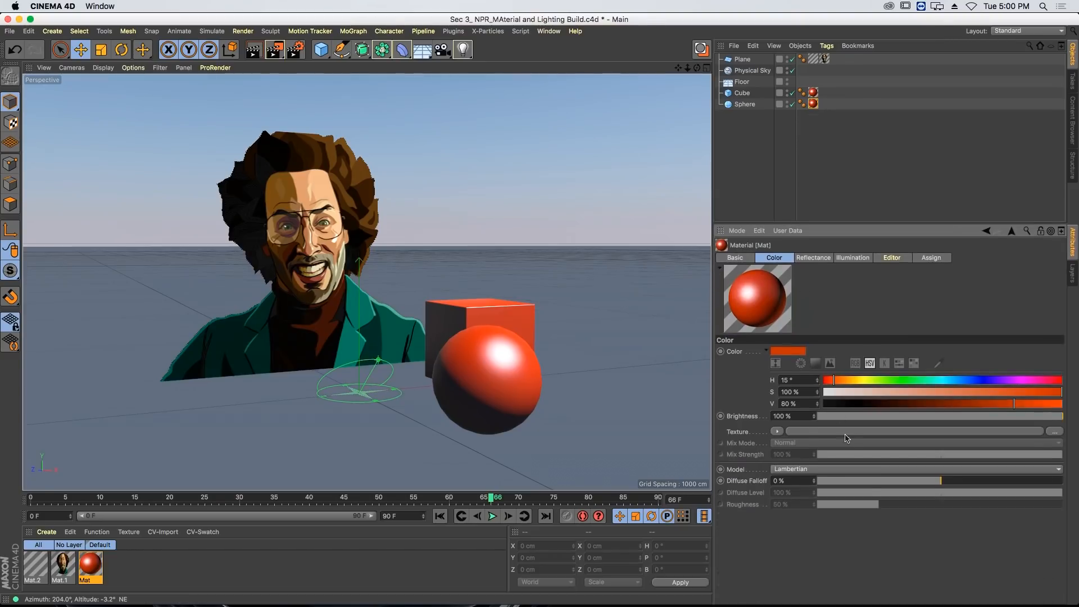
left_click(820, 470)
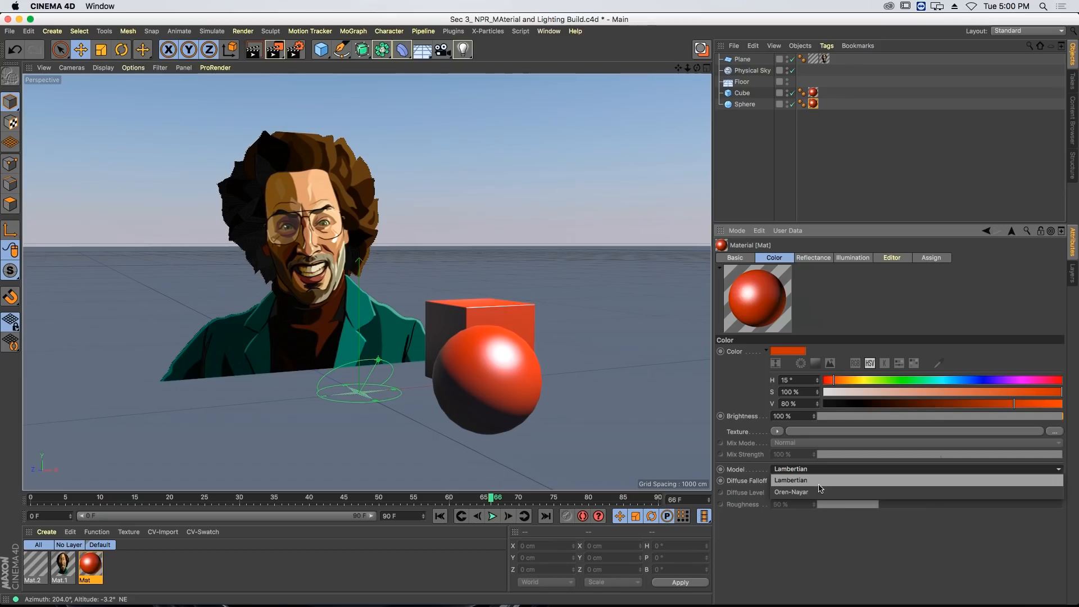
left_click(820, 492)
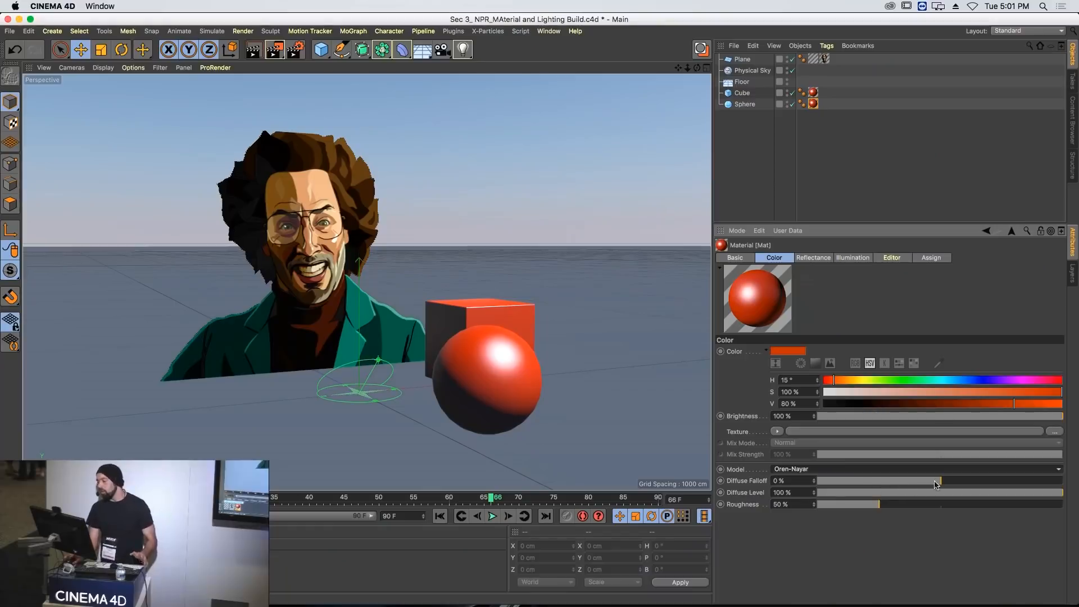
left_click_drag(983, 482, 1060, 483)
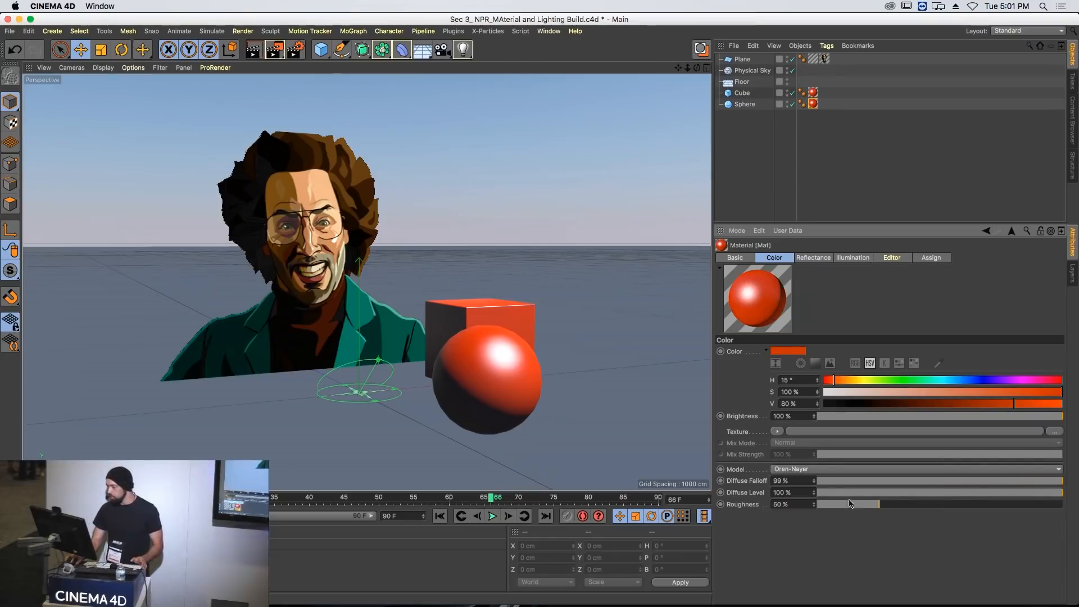
left_click_drag(895, 508, 1065, 506)
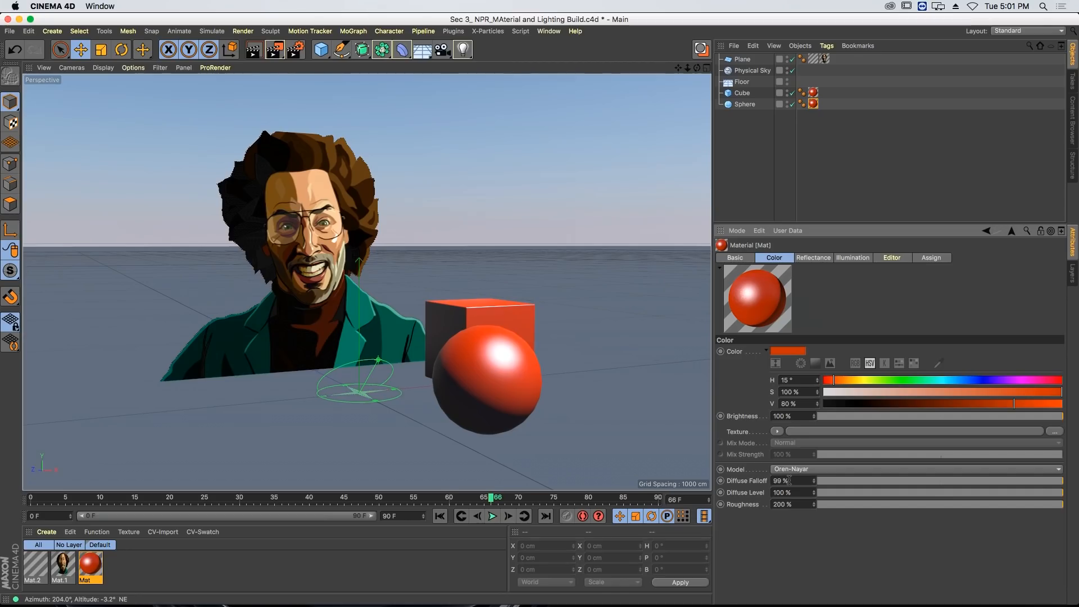
left_click_drag(790, 480, 768, 480)
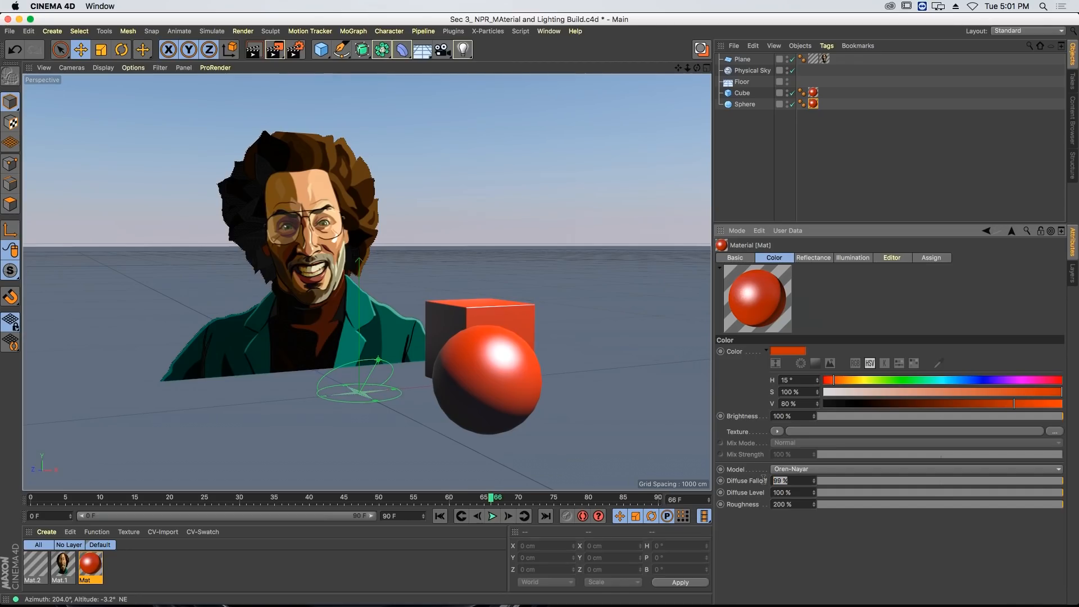
type("150")
key("Return")
- Disable the Reflectance channel of the red material and set its diffuse falloff to 200%
left_click(741, 258)
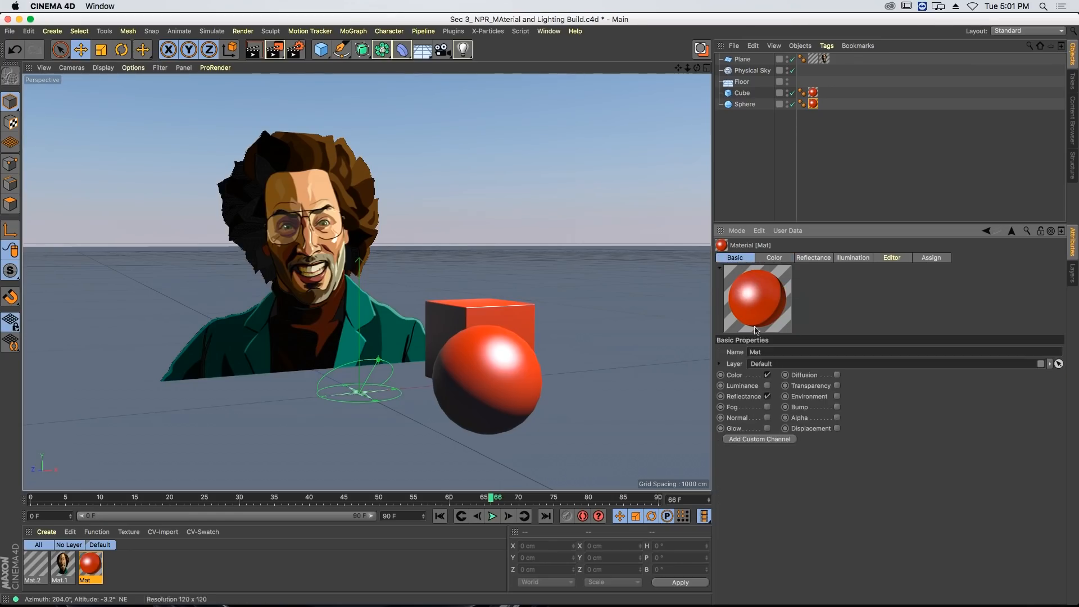
left_click(767, 397)
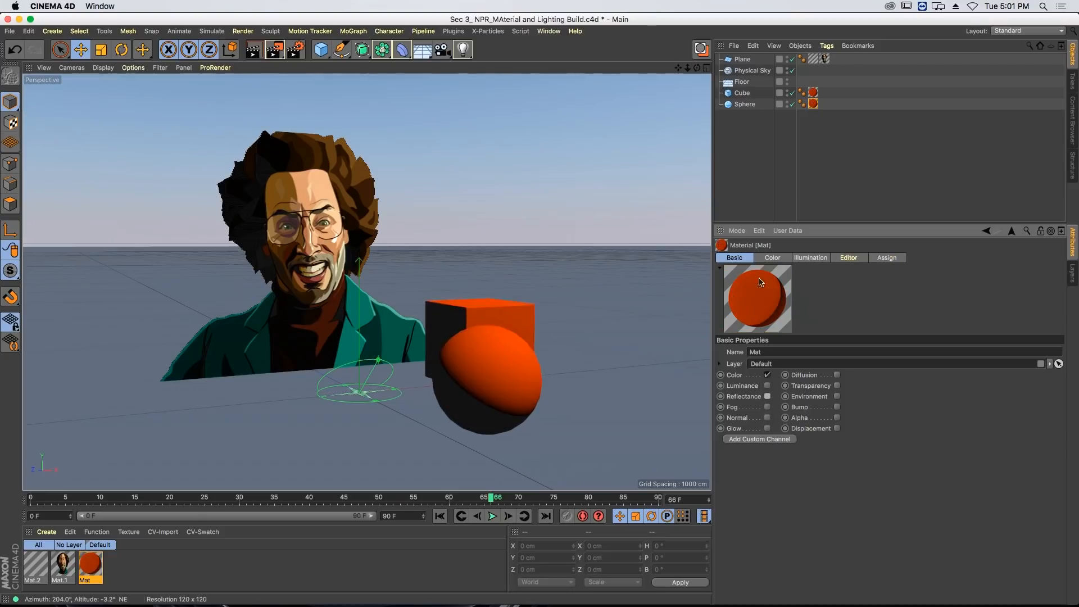
left_click(778, 259)
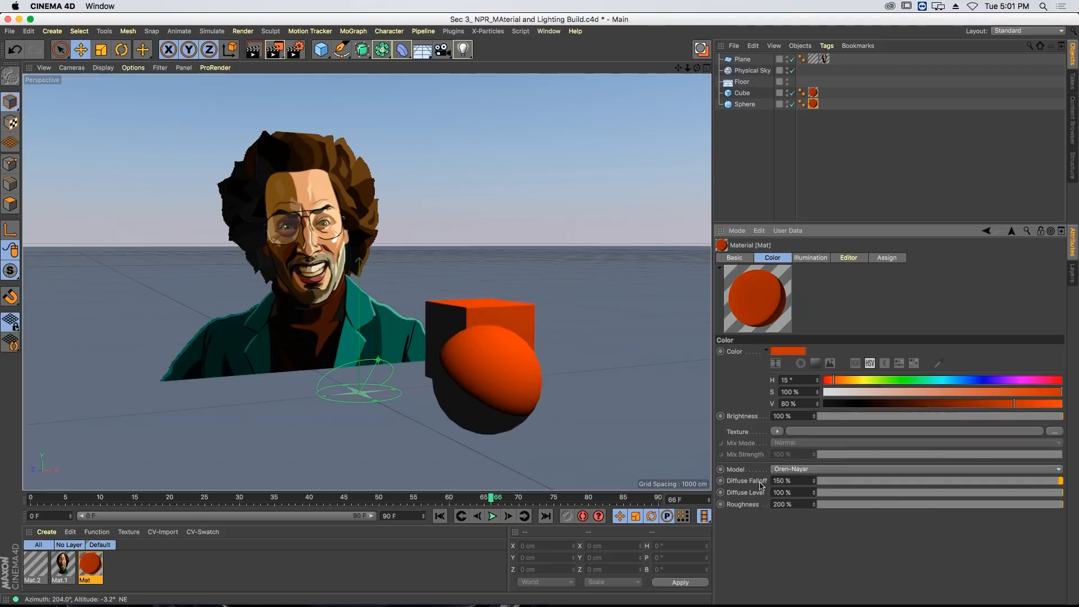
left_click(802, 479)
type("200")
key("Return")
- Render the perspective view and place an interactive render region over the cube and sphere
left_click(105, 68)
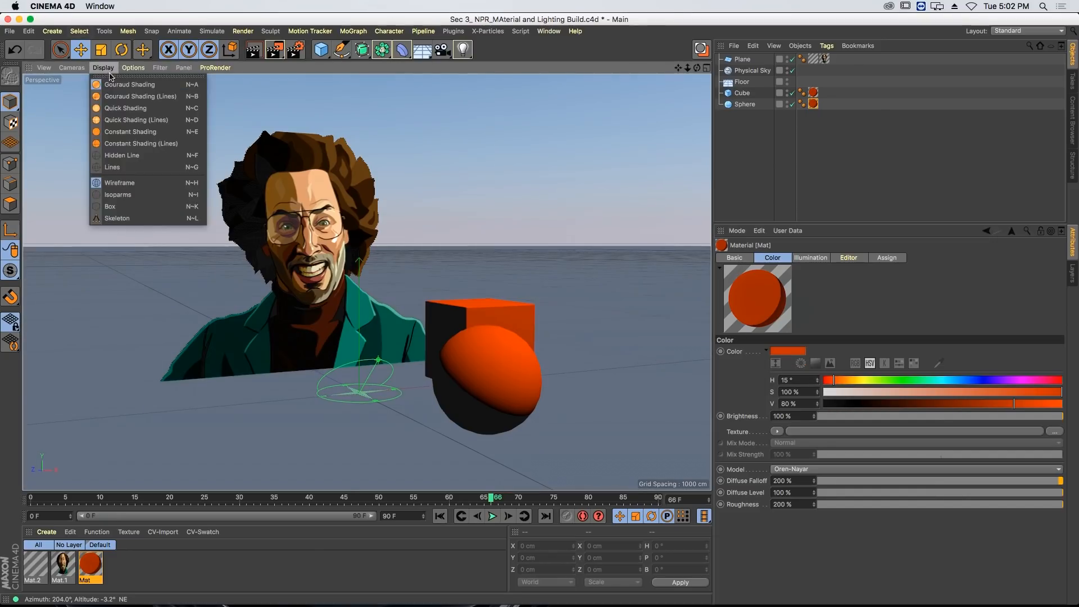
left_click(283, 110)
key("super+r")
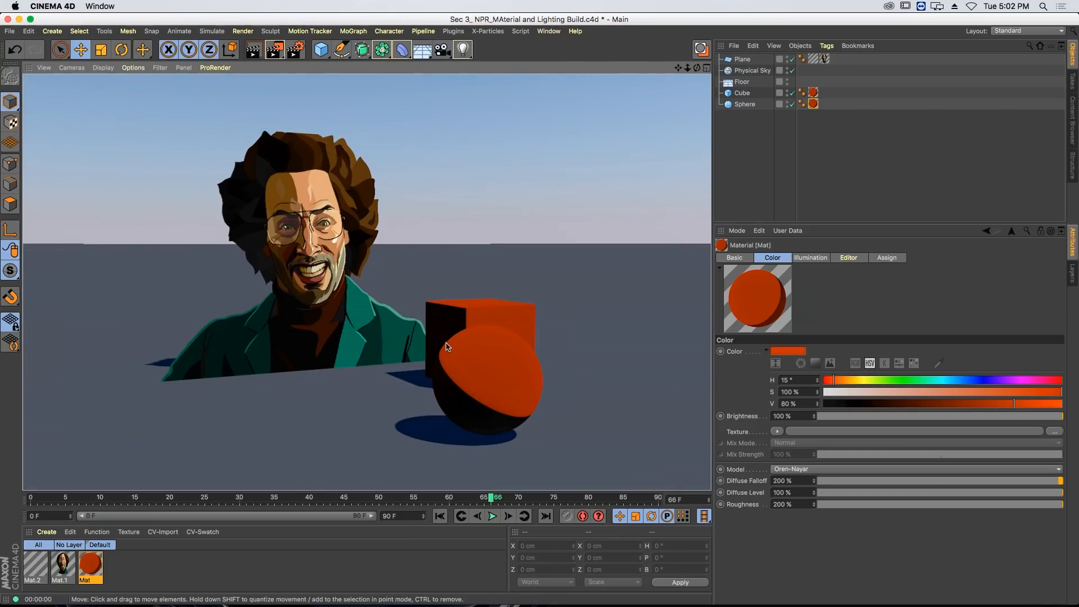
left_click(271, 52)
left_click(347, 307)
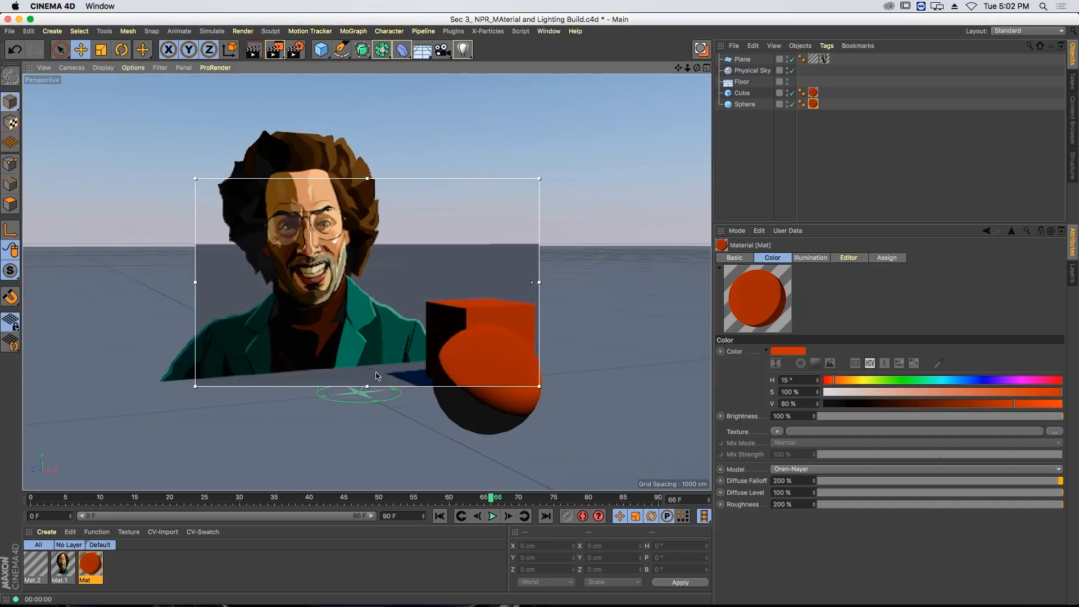
left_click_drag(391, 388, 455, 443)
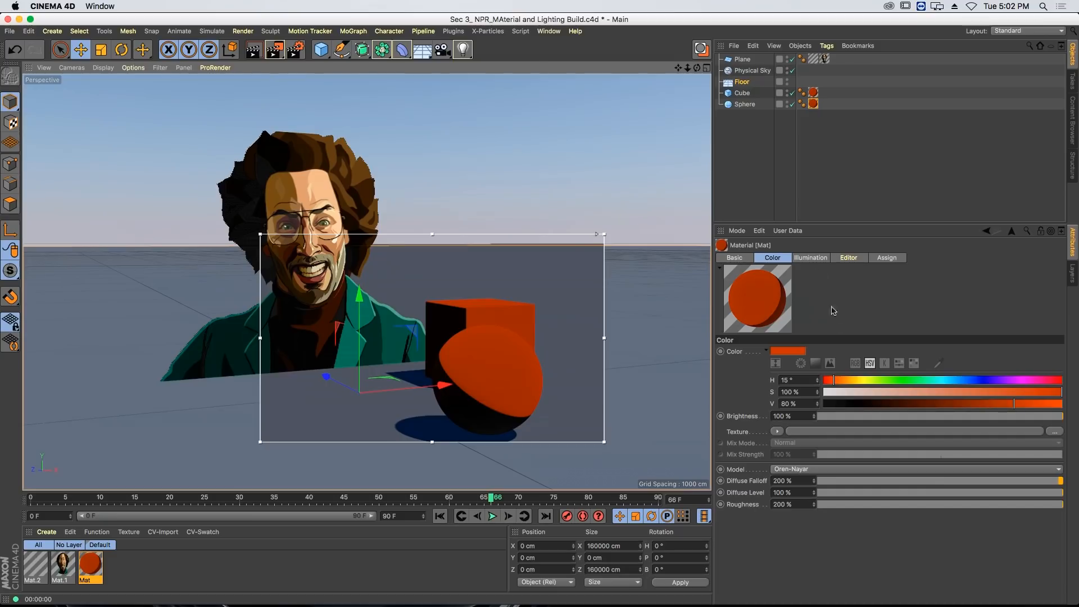
- Delete the Physical Sky from the scene and add a light in its place
left_click(734, 71)
key("Delete")
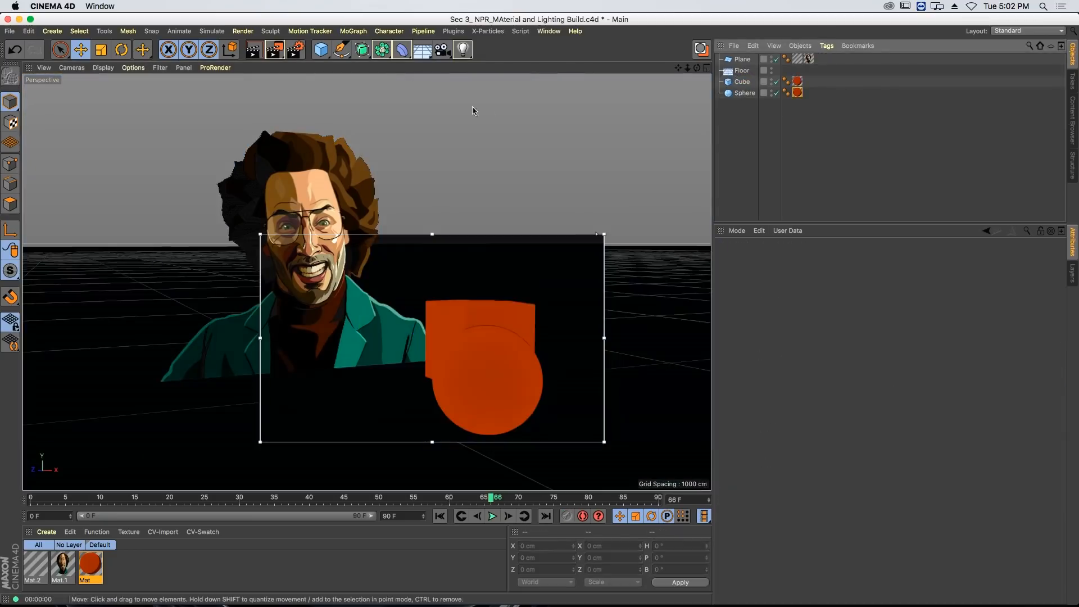
left_click_drag(464, 50, 571, 115)
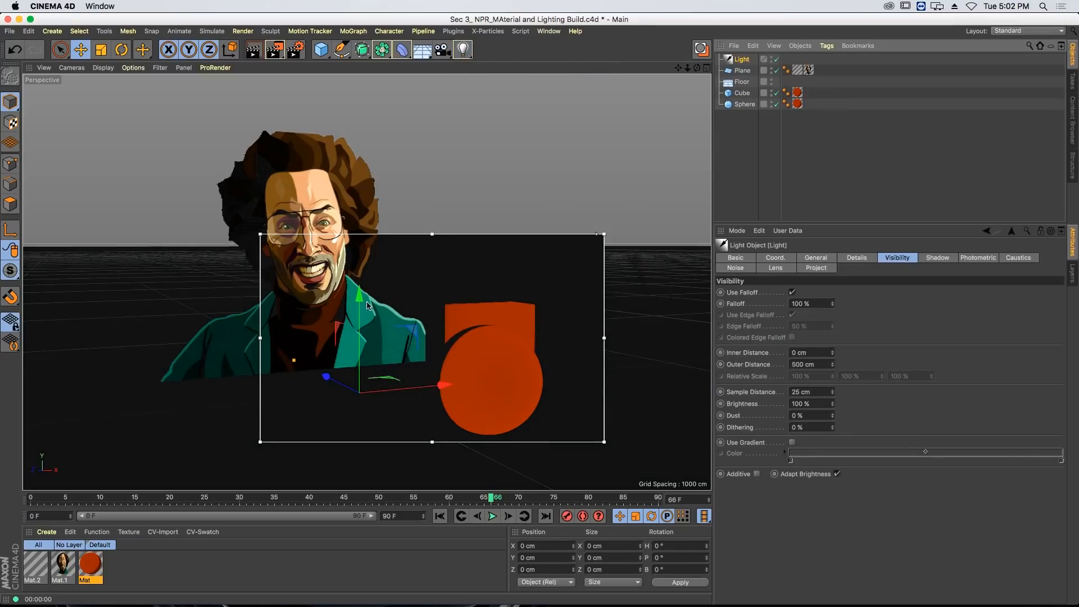
- Raise the light to about 388 cm in Y and rotate it to about 70° heading and -72° pitch
left_click_drag(361, 316, 361, 155)
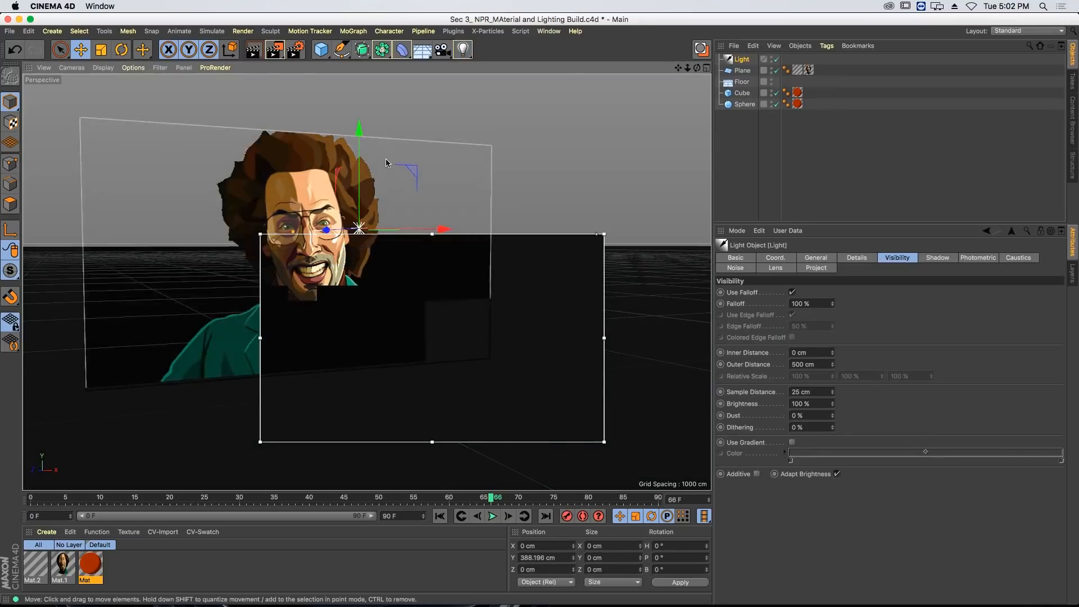
key("r")
left_click_drag(380, 210, 446, 224)
left_click_drag(302, 249, 361, 303)
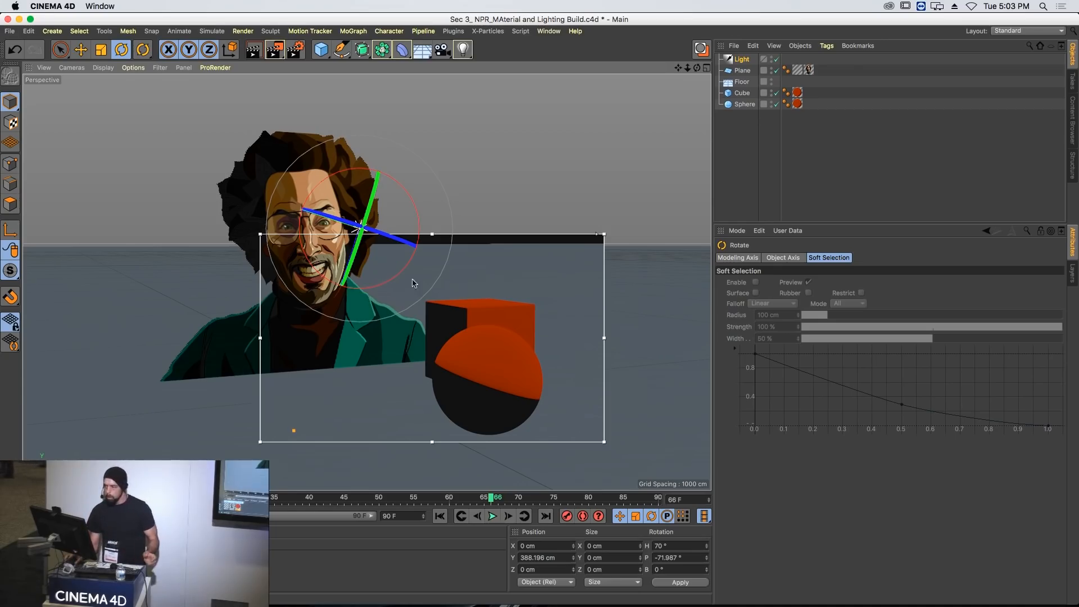
- Sample the dark green of the portrait's jacket as the color of the cube and sphere material
left_click(798, 105)
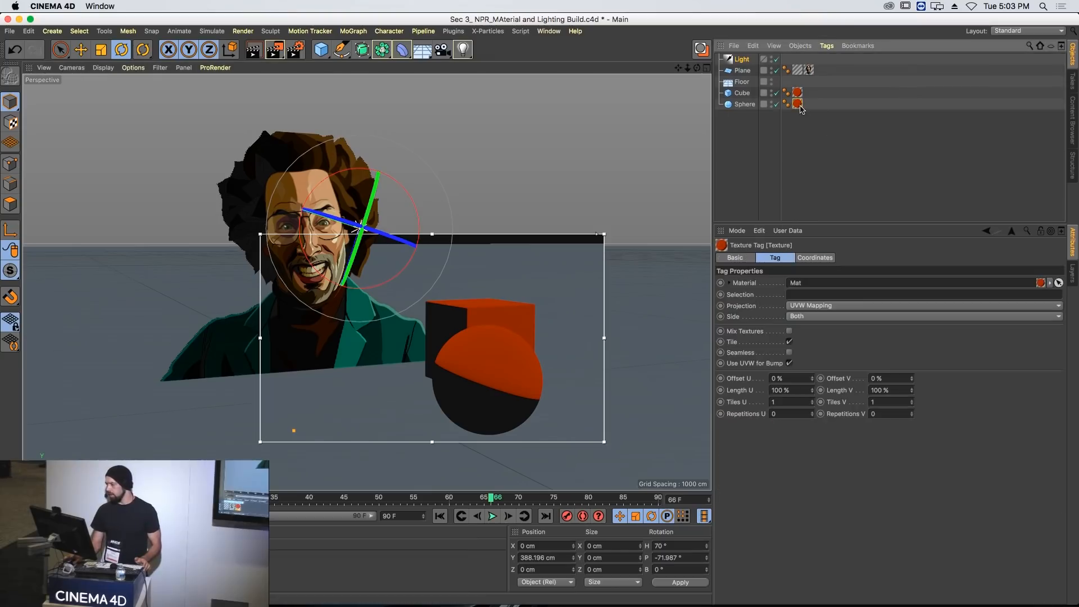
double_click(798, 104)
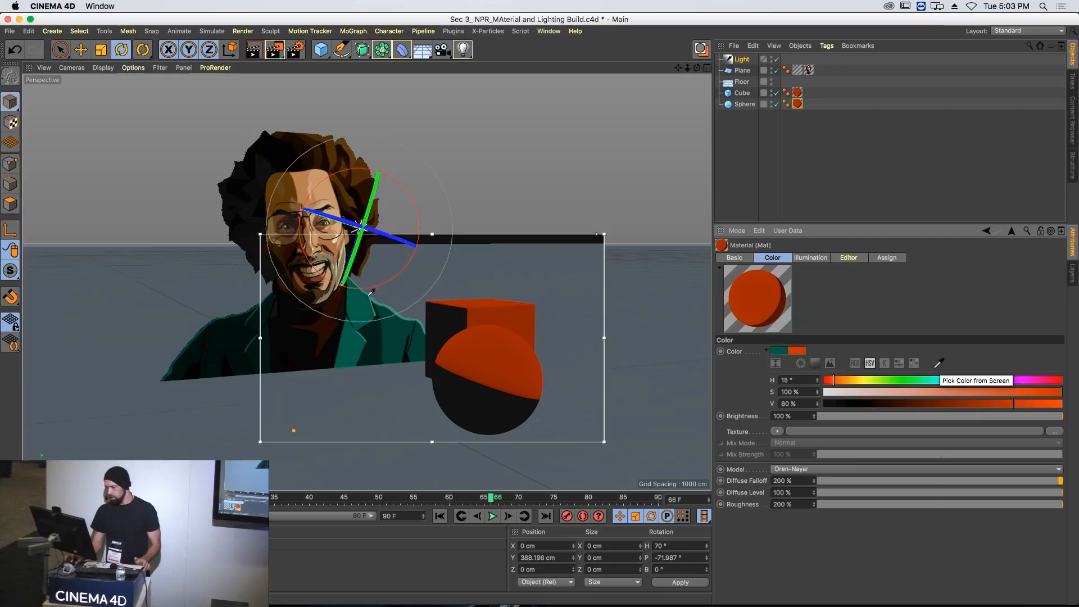
left_click(370, 293)
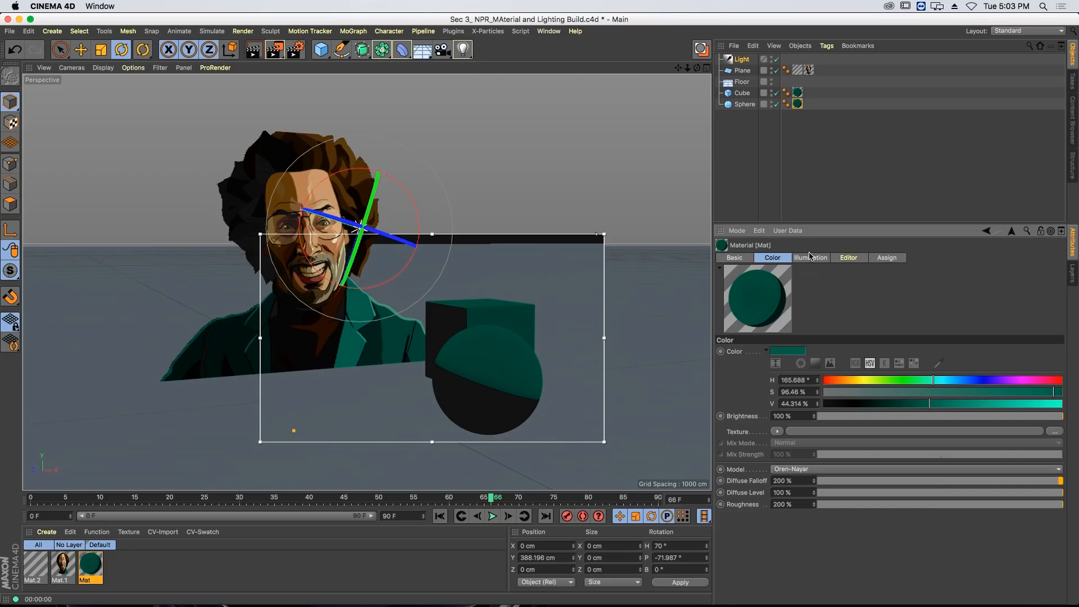
left_click(748, 171)
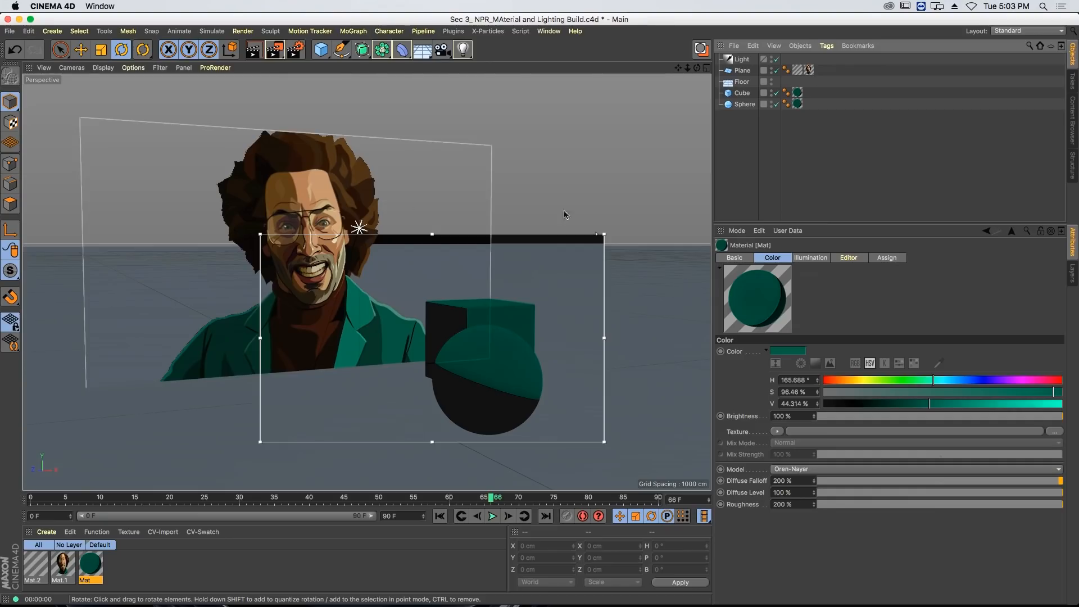
- Enable Reflectance on the green material and set the Default Specular type to Specular - Phong (Legacy)
left_click(735, 258)
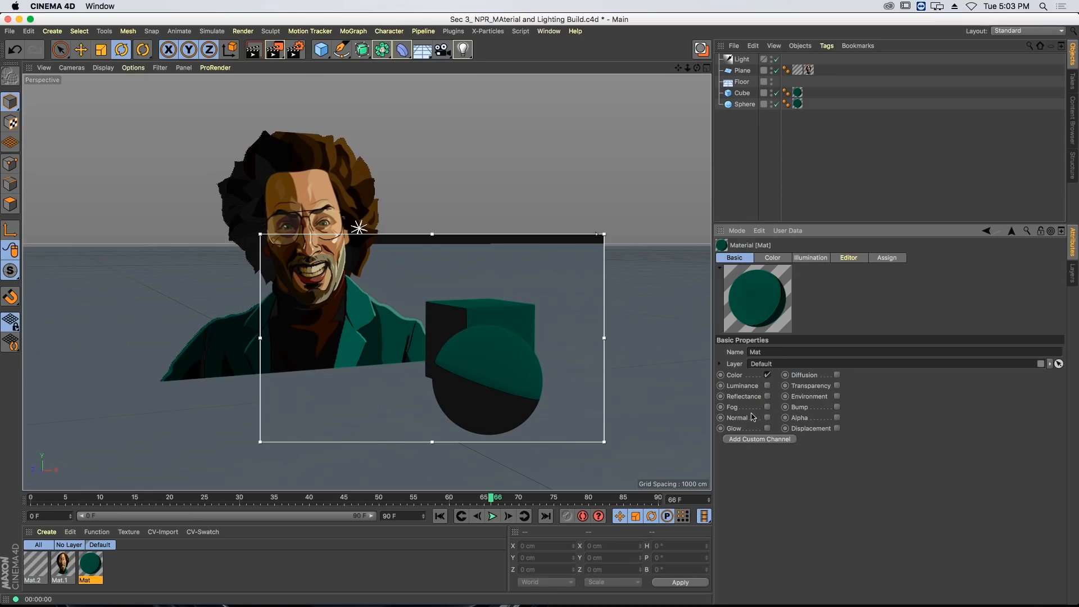
left_click(768, 397)
left_click(806, 259)
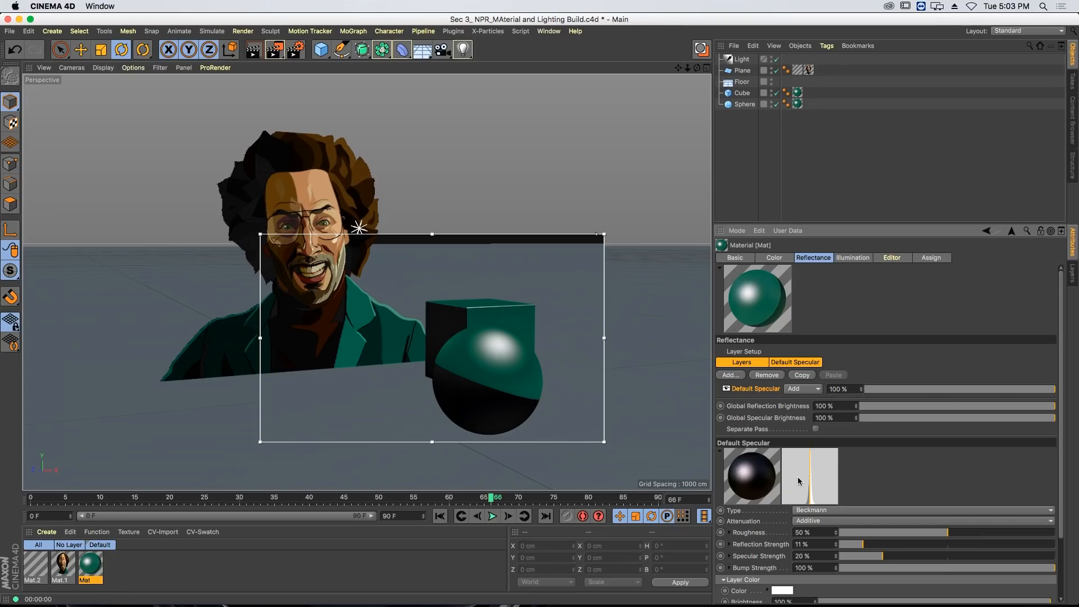
scroll(768, 531, "down", 3)
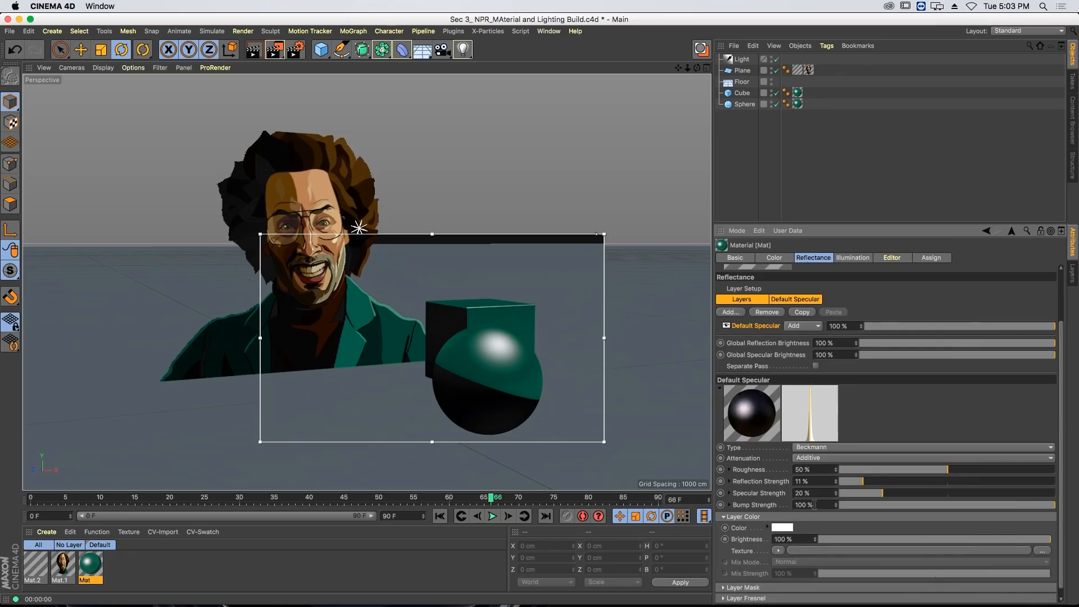
left_click(812, 448)
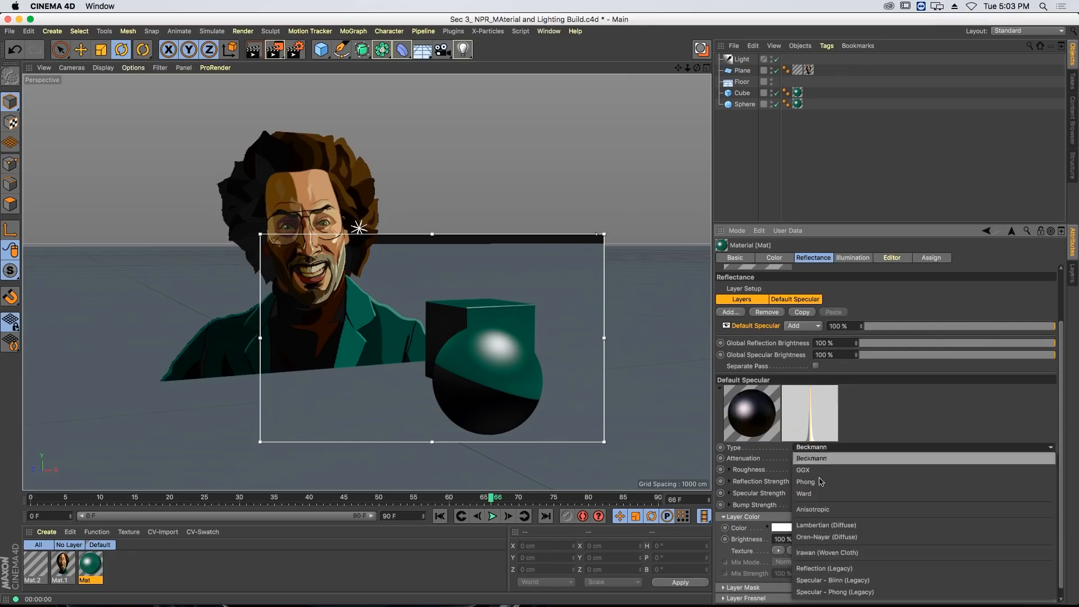
left_click(852, 593)
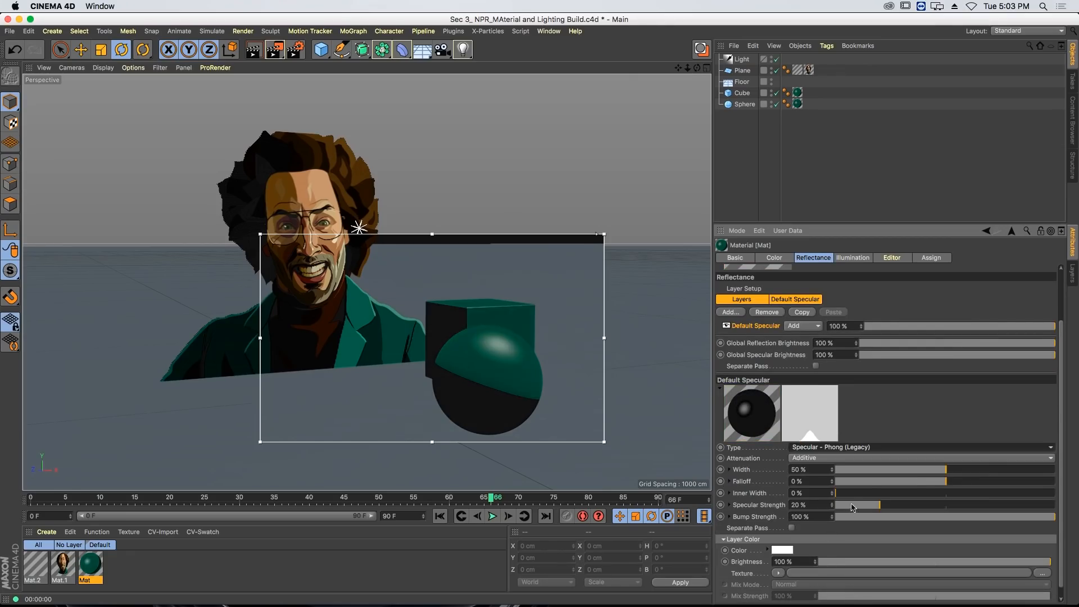
- Sharpen the specular highlight with falloff at -84%, inner width at 23% and specular strength at 81%
left_click_drag(935, 484, 890, 485)
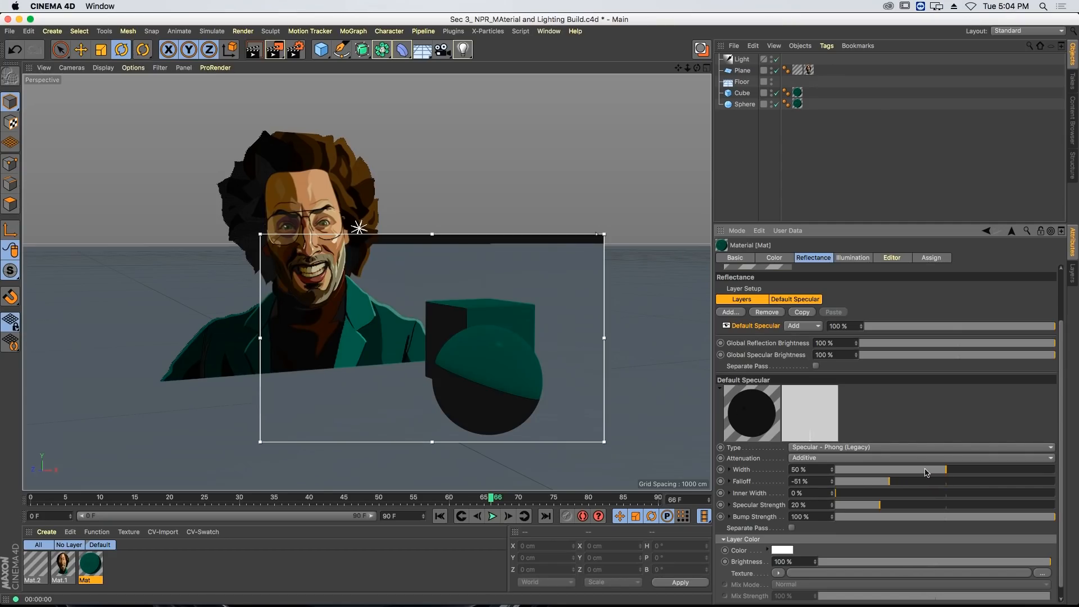
left_click_drag(881, 506, 1016, 507)
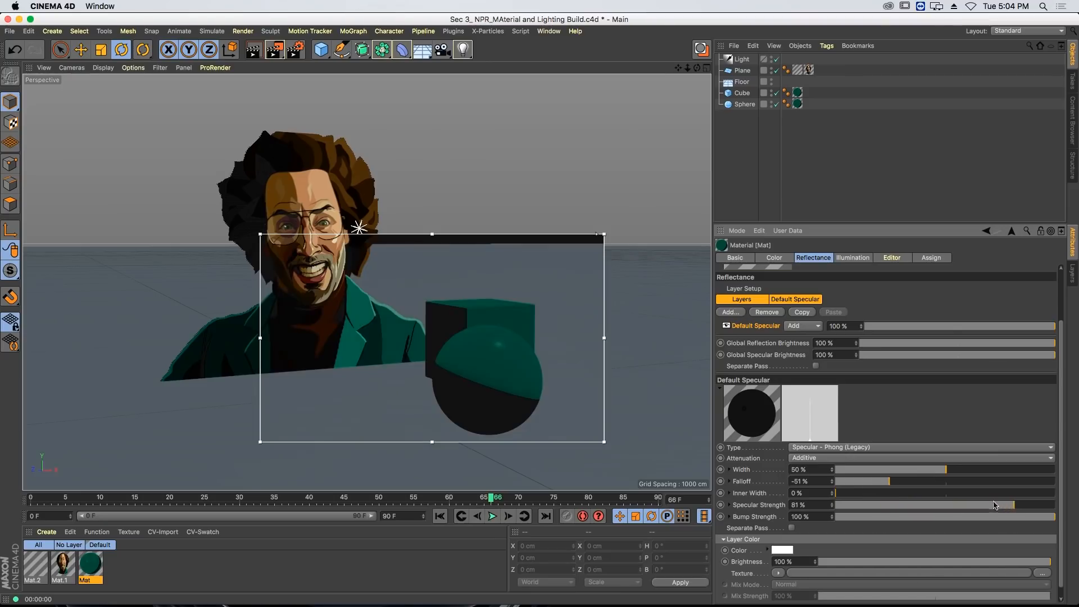
left_click_drag(870, 481, 887, 499)
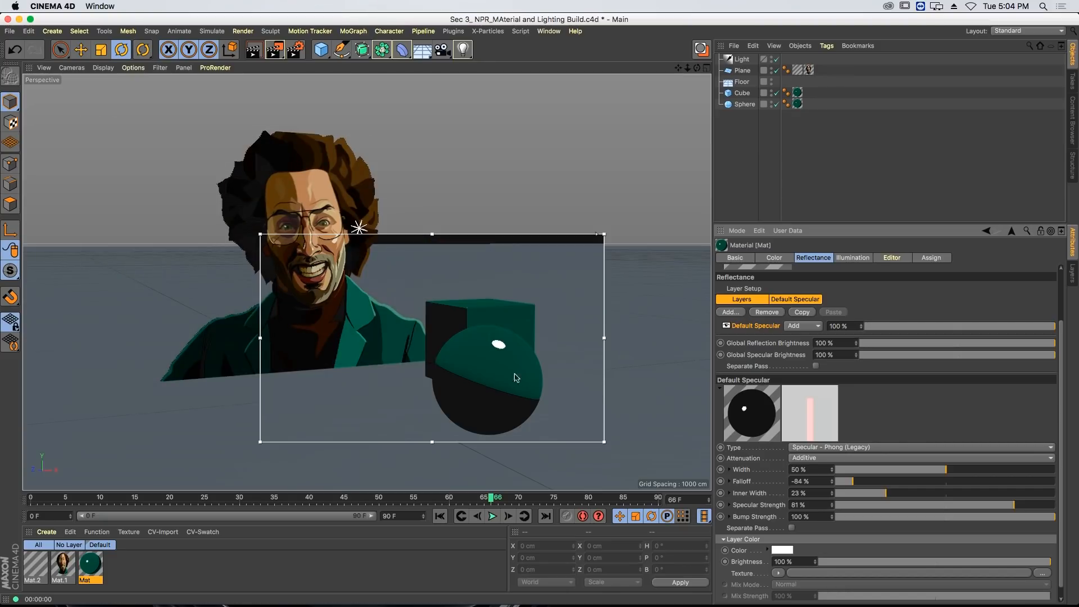
left_click(776, 551)
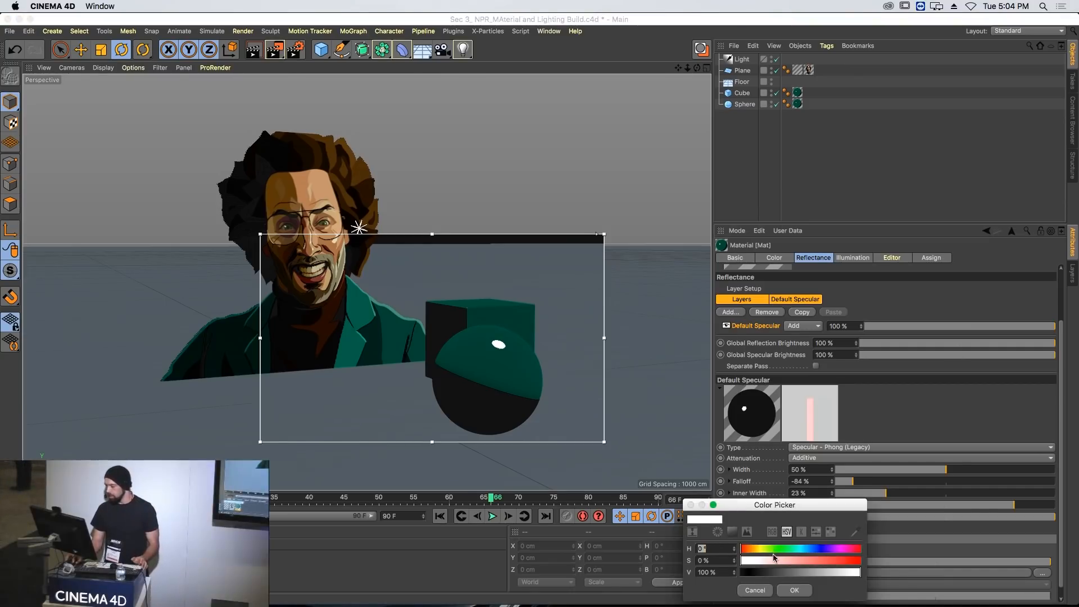
left_click_drag(775, 549, 788, 550)
left_click(781, 561)
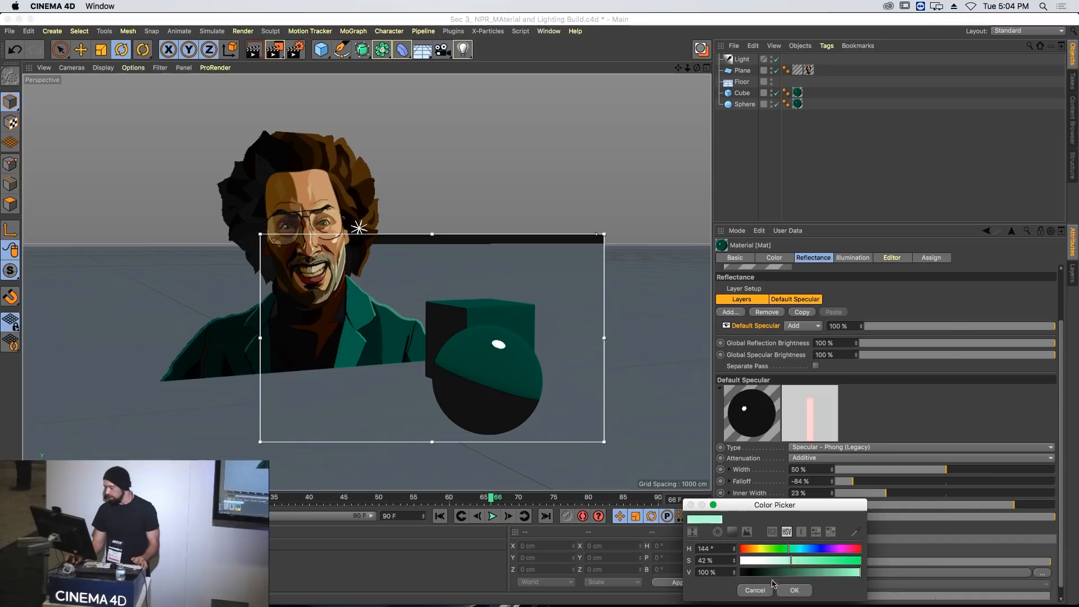
left_click(755, 591)
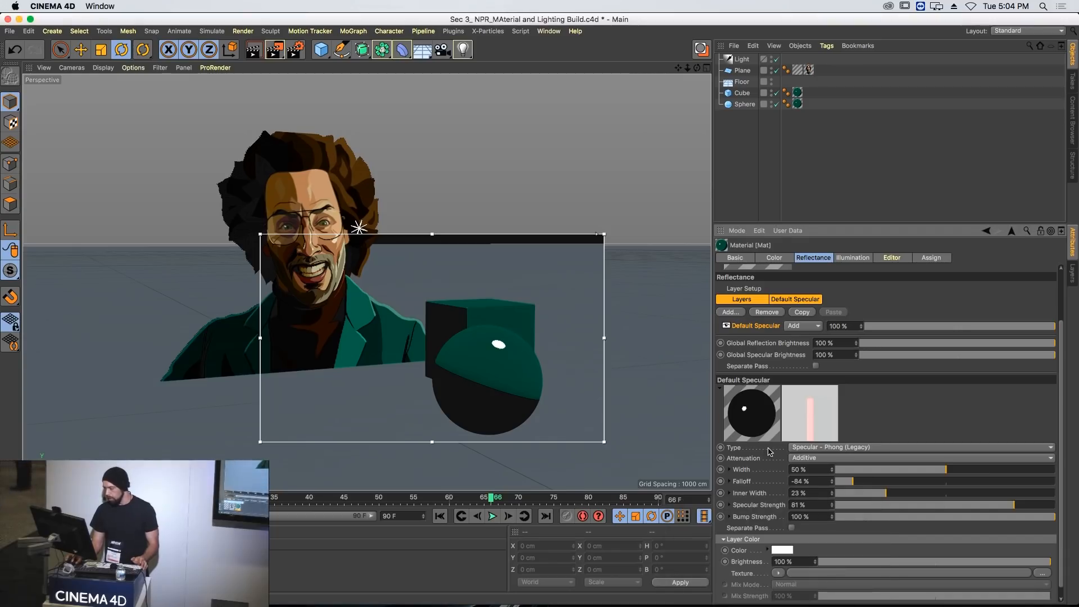
- Set the specular layer color to a bright mint green with H 153°, S 64% and V 100%
left_click(781, 550)
left_click(811, 563)
left_click(801, 552)
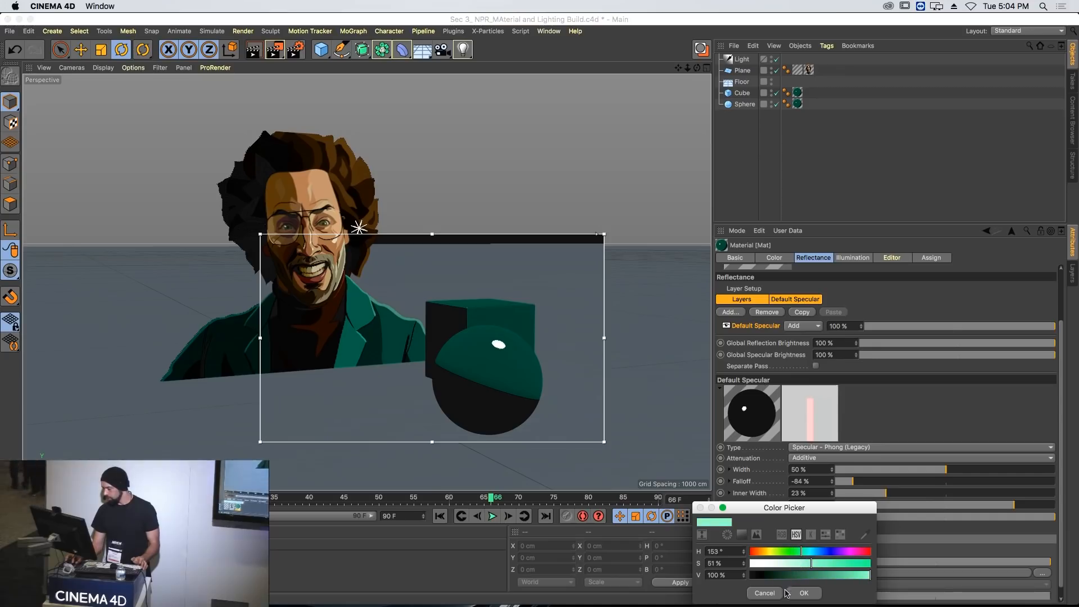
left_click(827, 563)
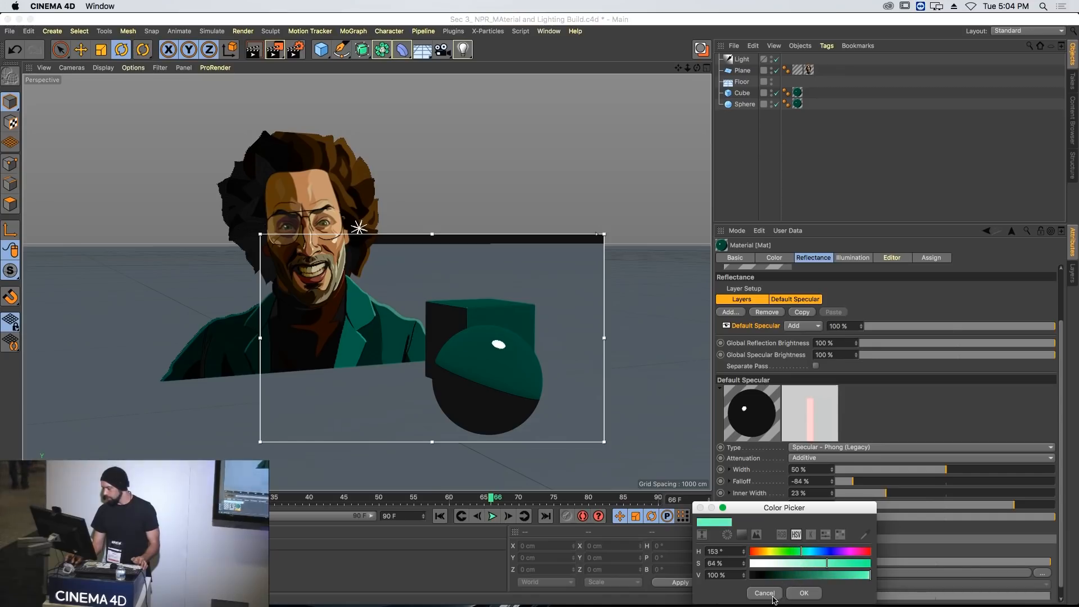
left_click(803, 592)
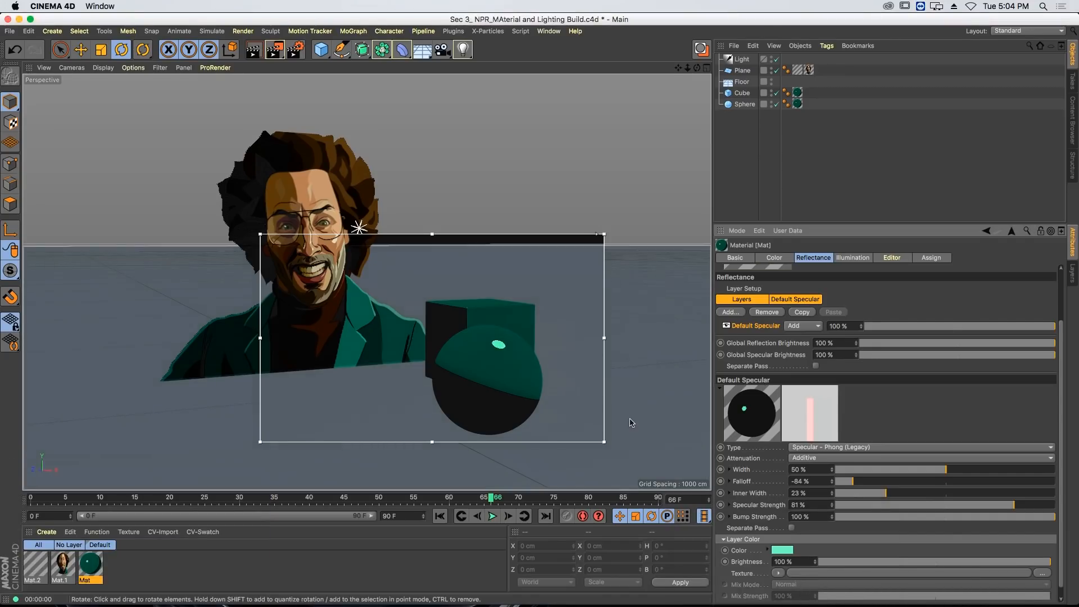
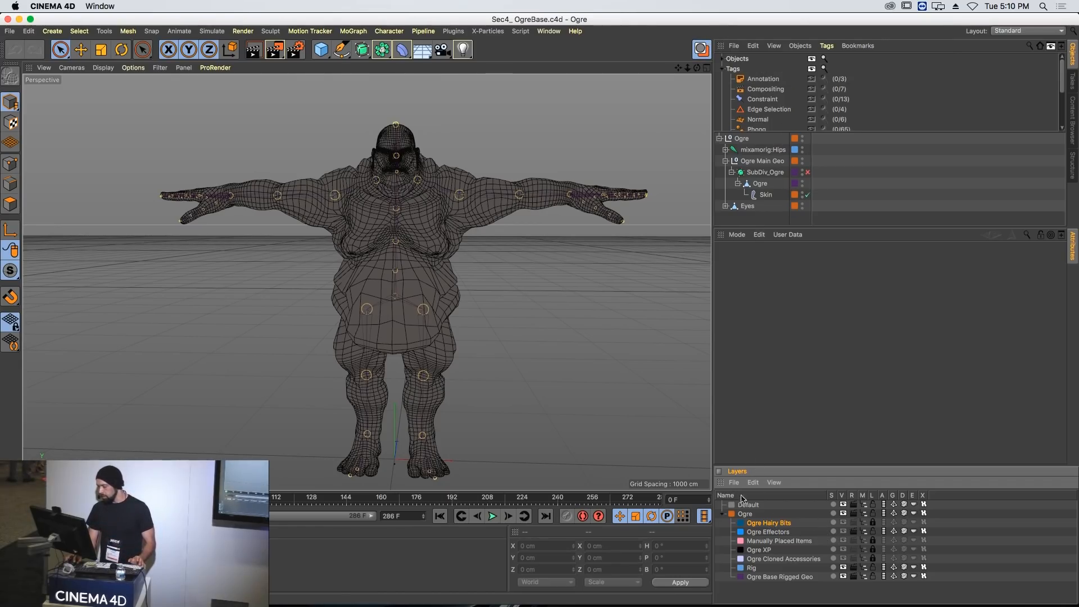
- Enable the Ogre Hairy Bits layer and turn off the Skin deformer on the Ogre mesh
left_click(700, 49)
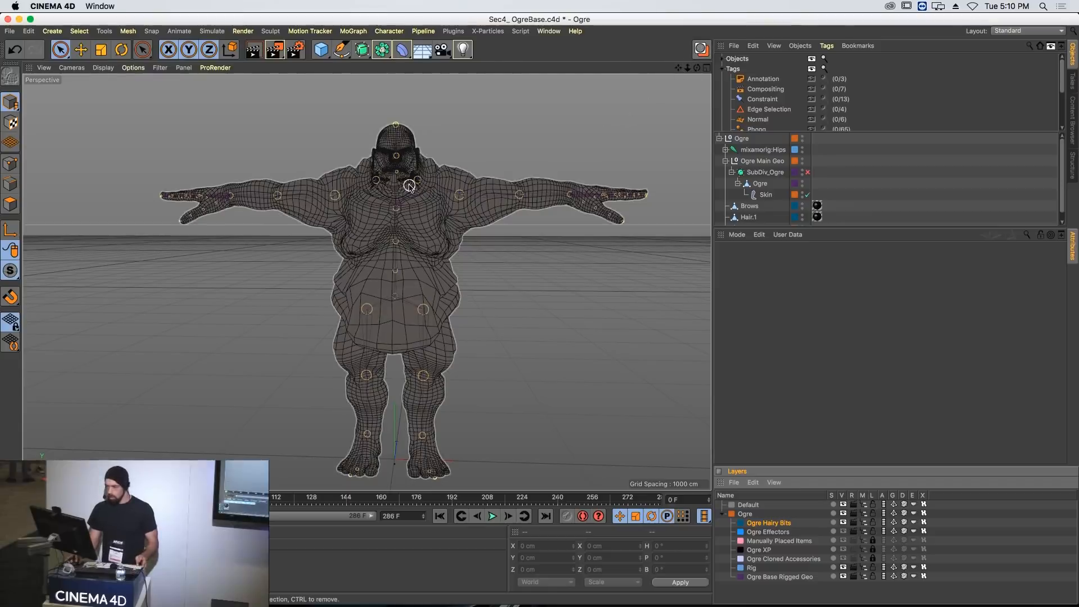
right_click_drag(410, 186, 523, 190, "alt")
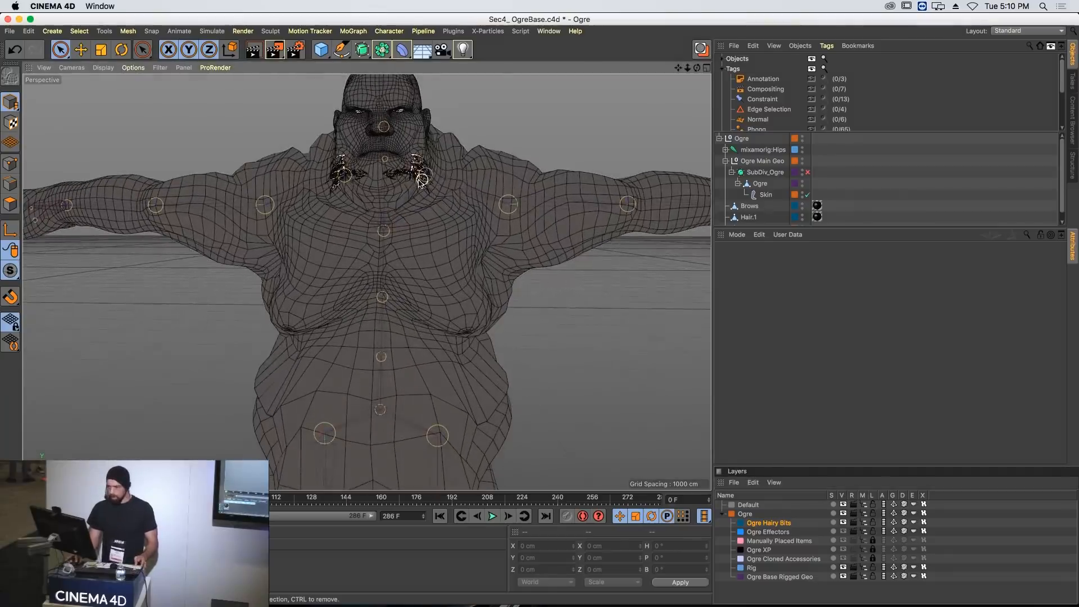
left_click_drag(481, 139, 555, 151, "alt")
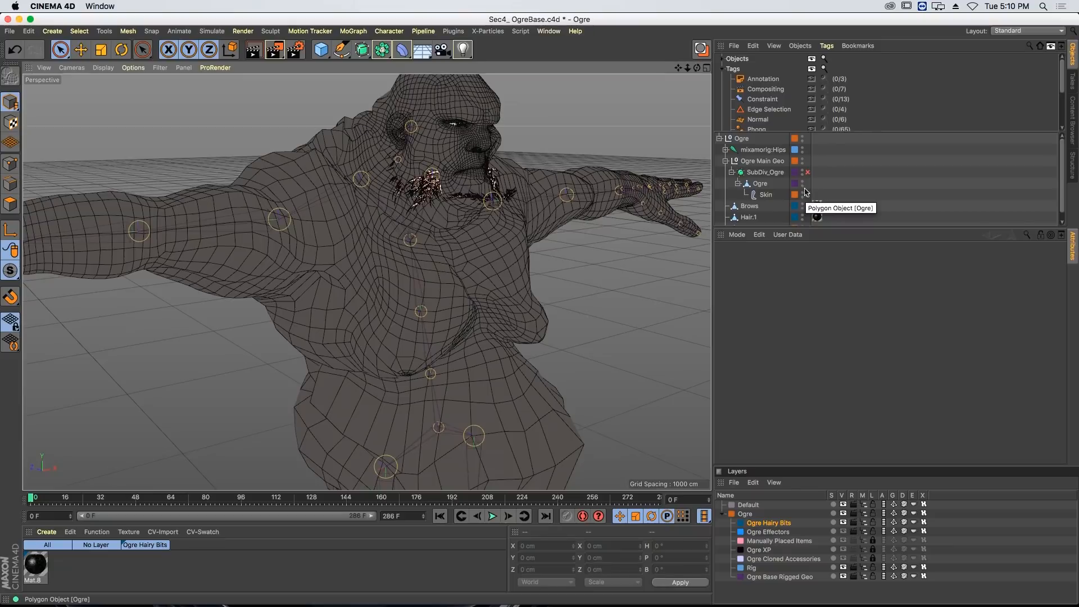
left_click(808, 195)
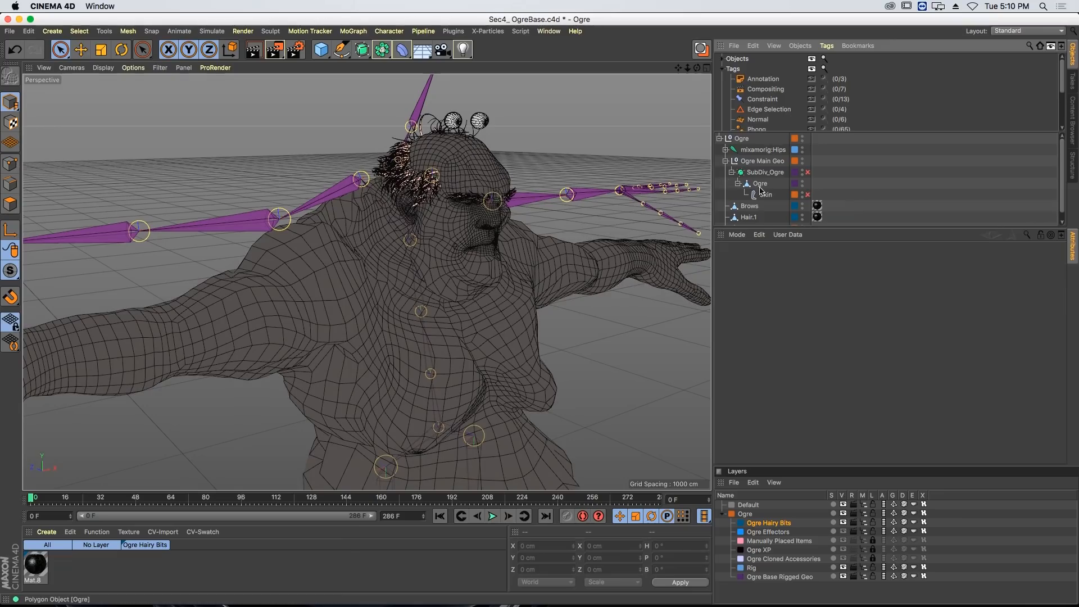
- Add a Surface deformer as a child of the Brows object
scroll(754, 205, "down", 1)
left_click(749, 200)
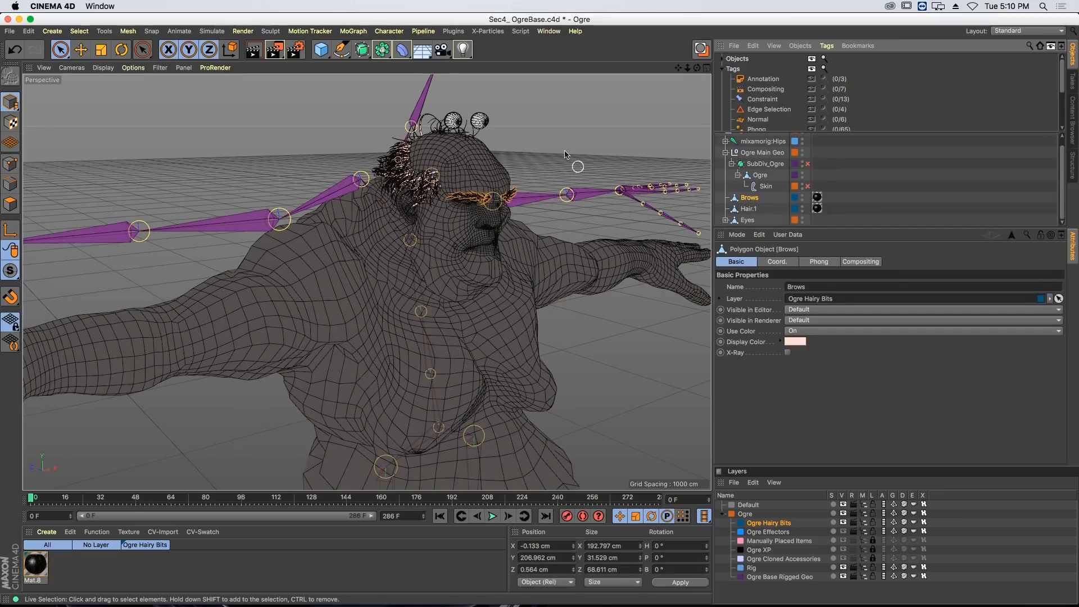
left_click(404, 51)
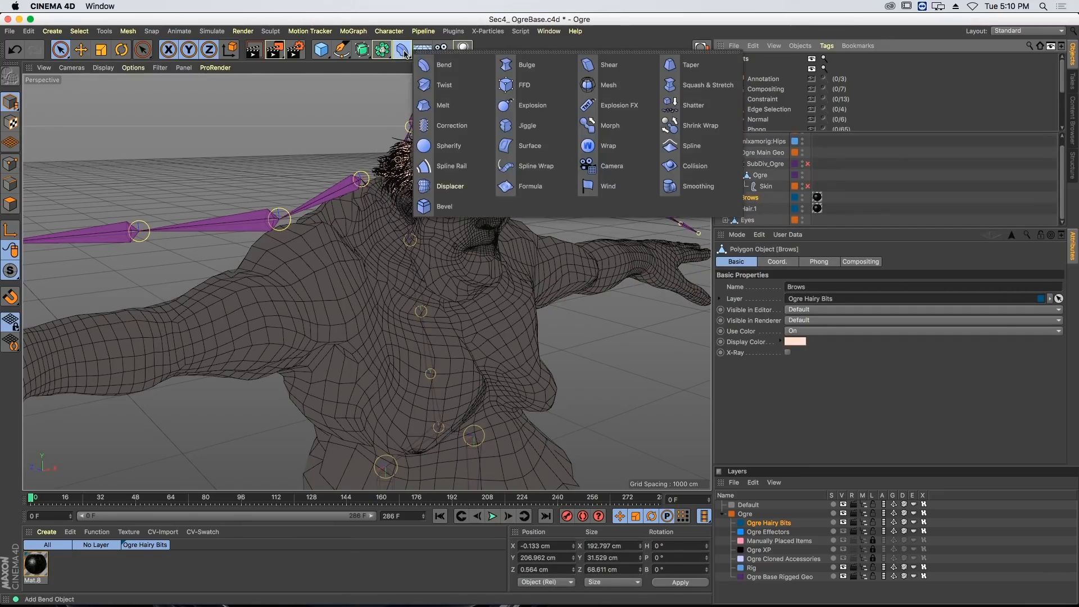
left_click(515, 152)
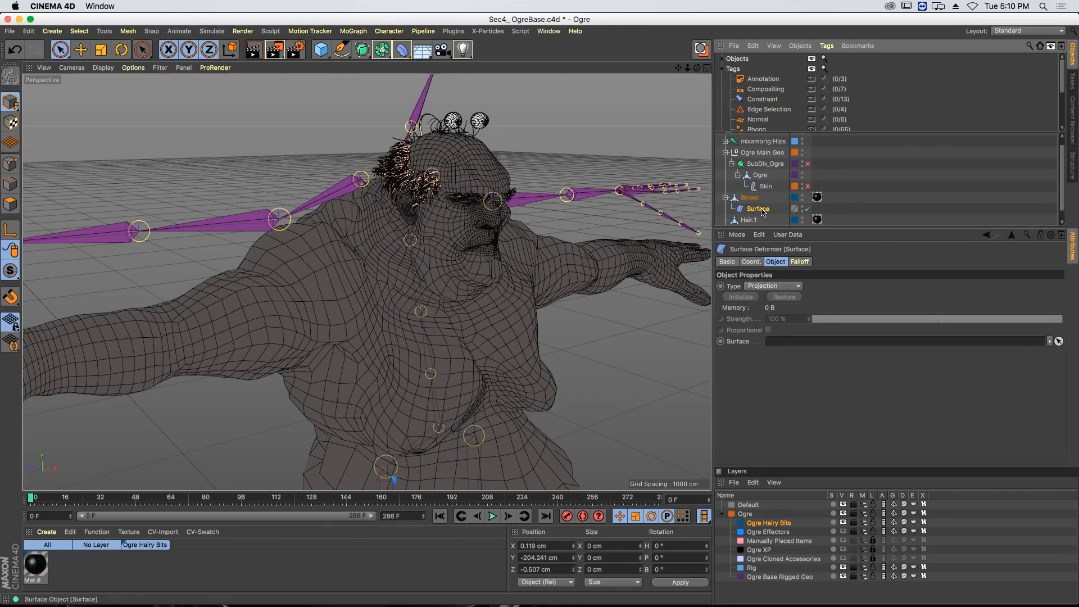
scroll(763, 212, "down", 1)
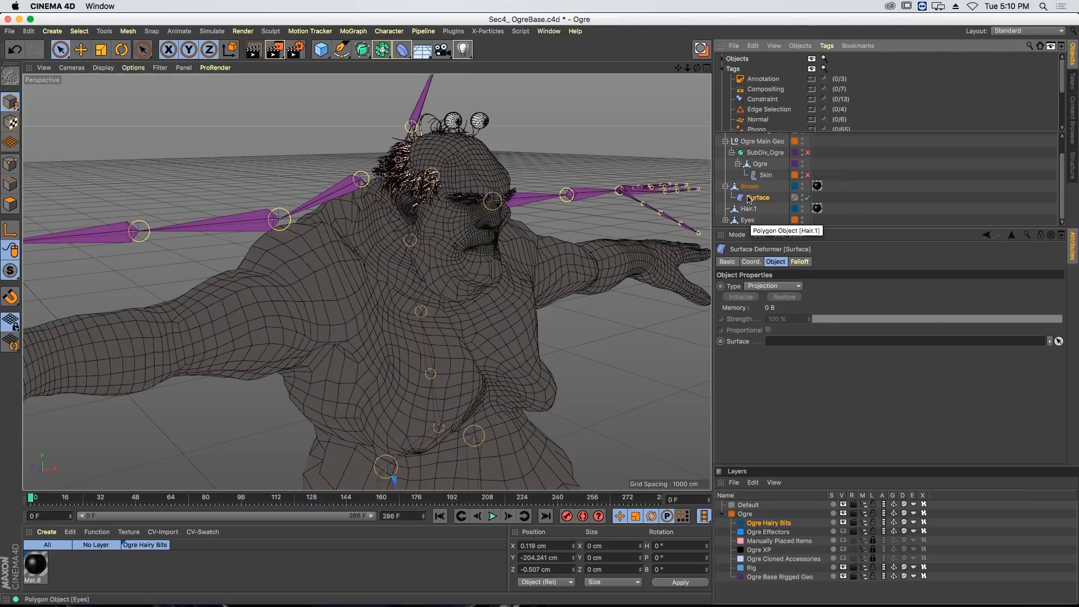
- Add a second Surface deformer and place it under the Hair.1 object
left_click(749, 208)
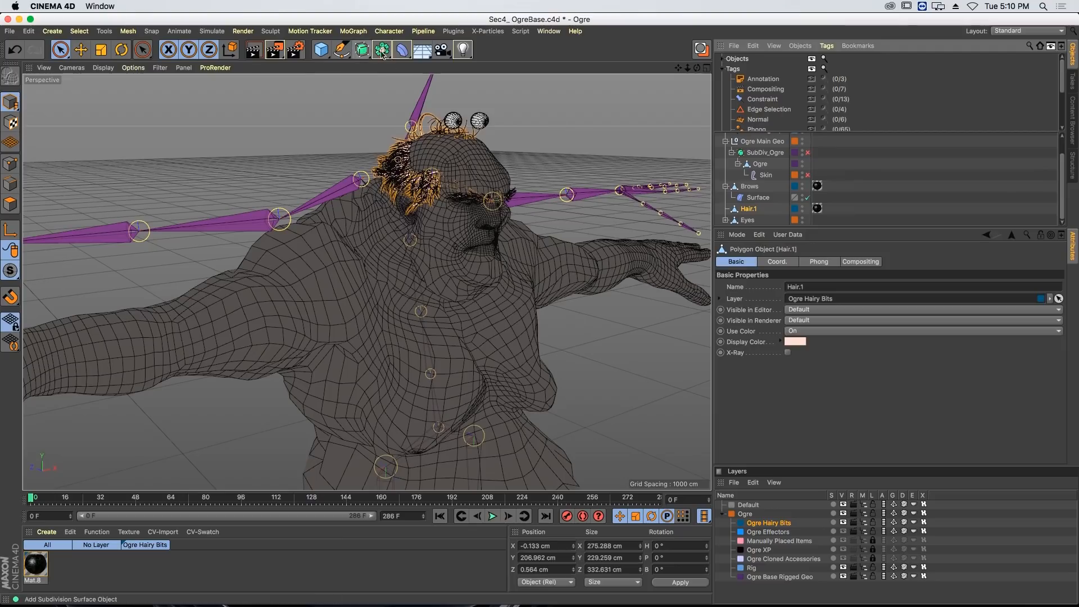
left_click(402, 53)
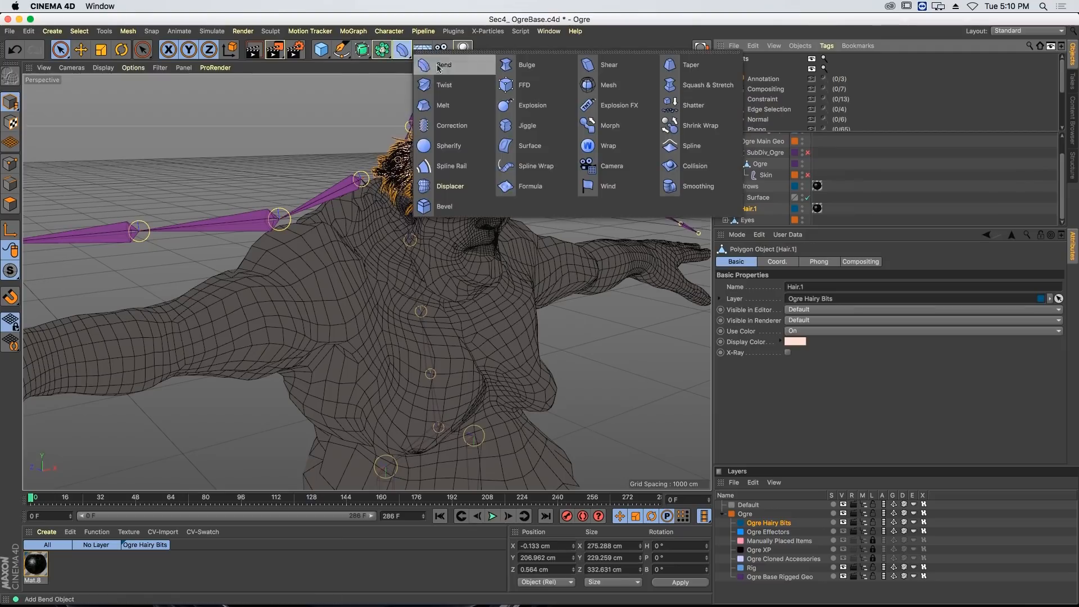
left_click(521, 157)
scroll(764, 223, "down", 1)
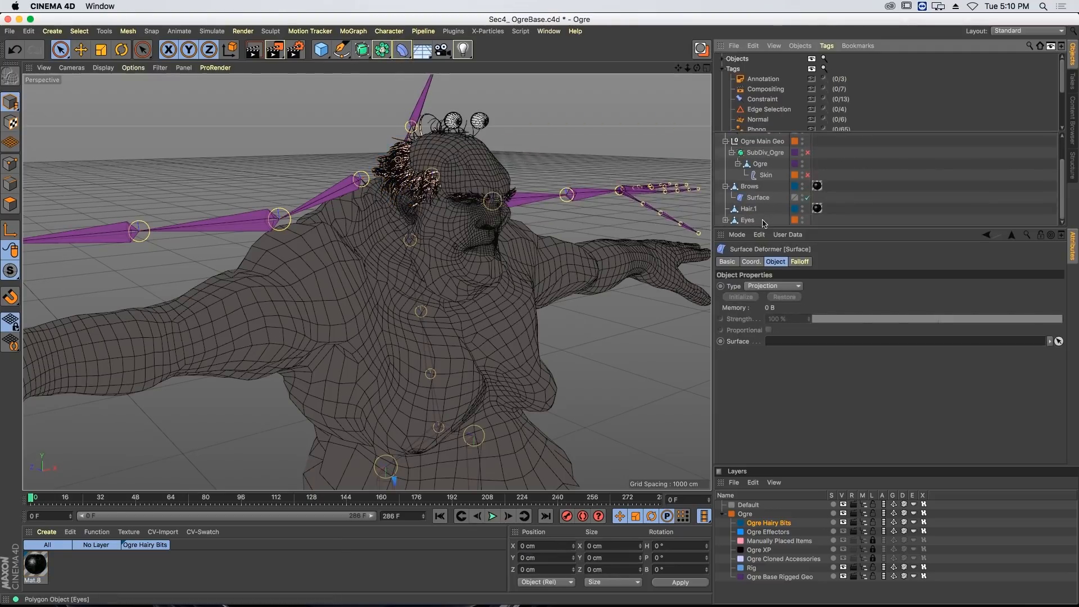
left_click_drag(761, 227, 759, 293)
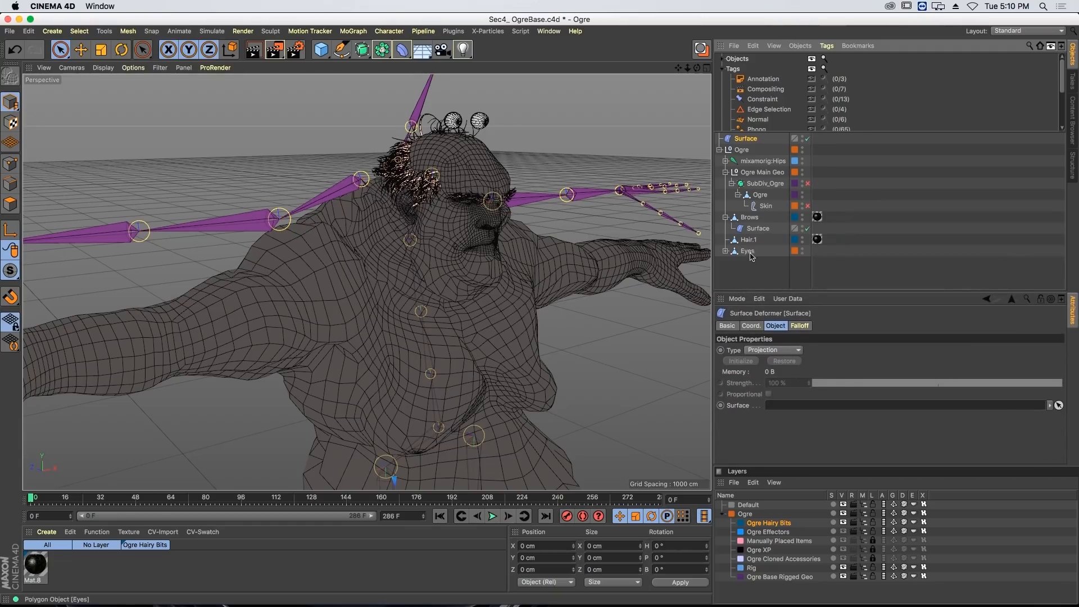
left_click(753, 230)
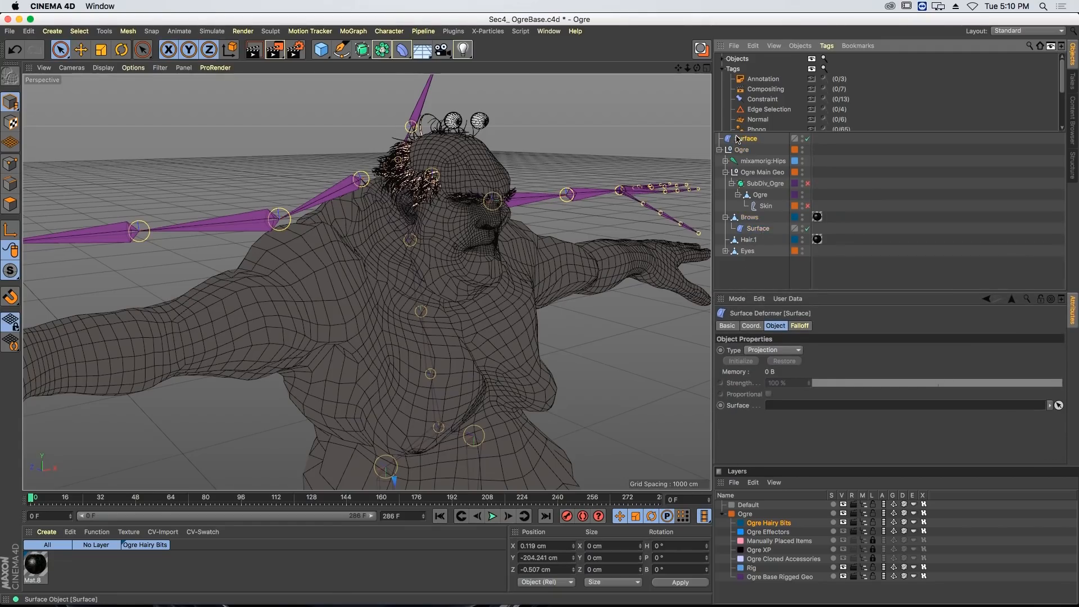
left_click_drag(749, 242, 750, 243)
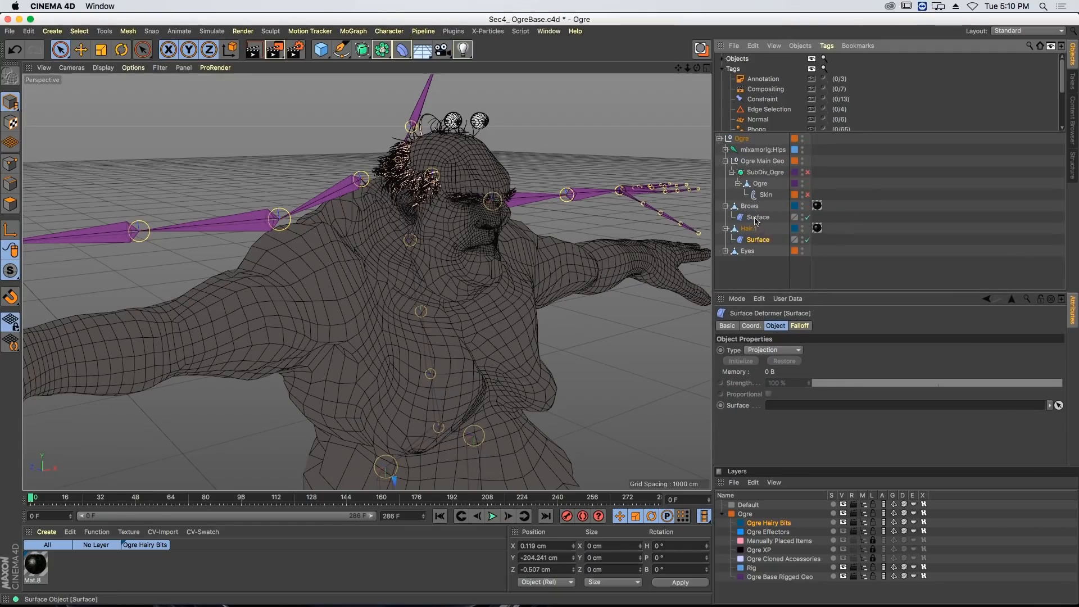
- Assign the Ogre mesh as the surface for both Surface deformers and initialize them together
right_click(757, 221)
left_click(748, 243)
left_click(754, 219, "ctrl")
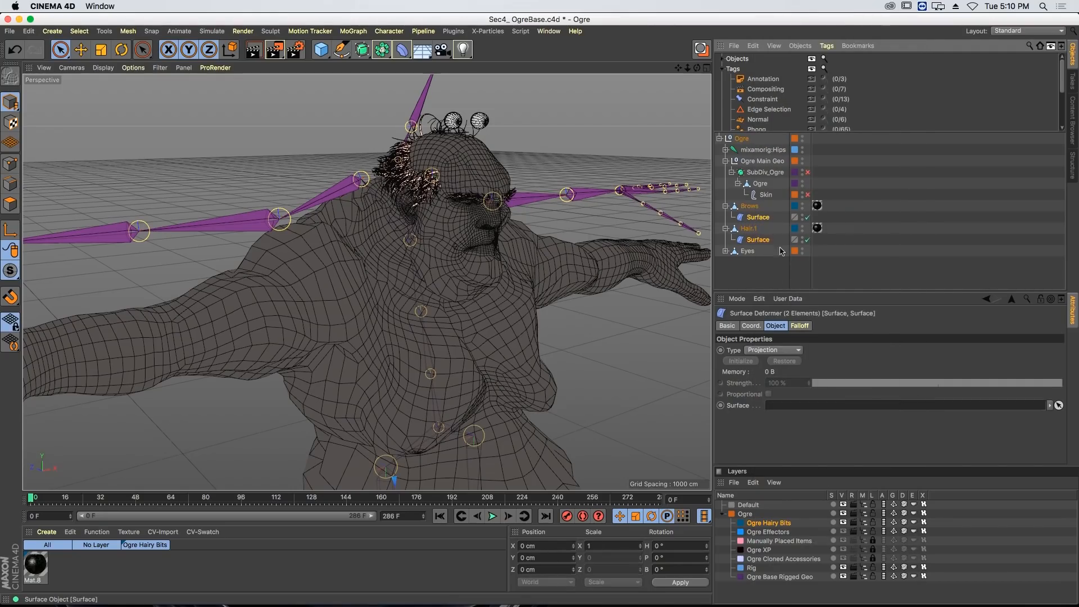
left_click(1059, 406)
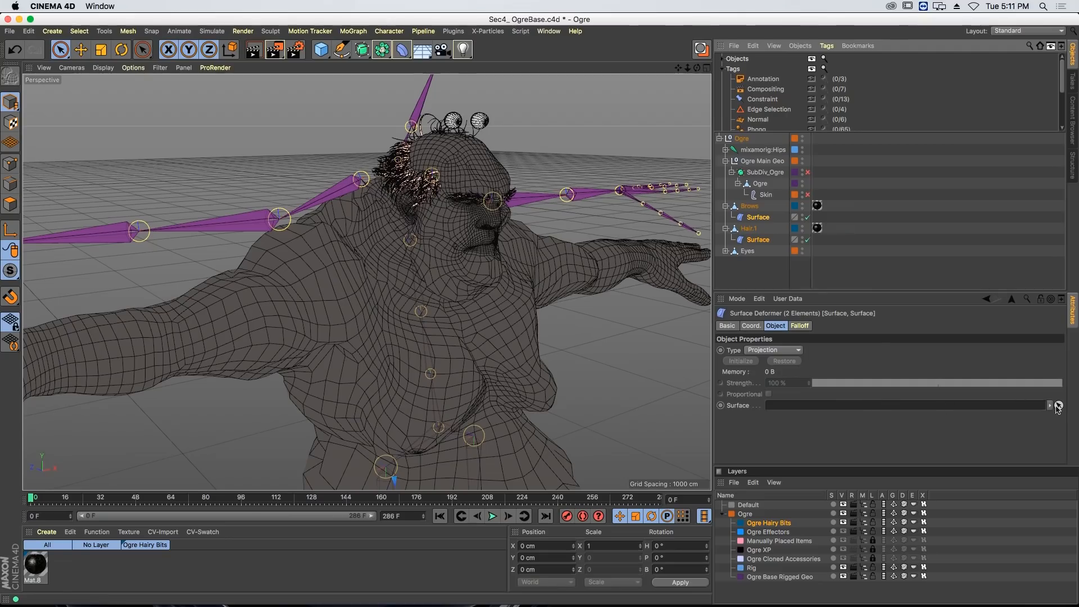
left_click(757, 186)
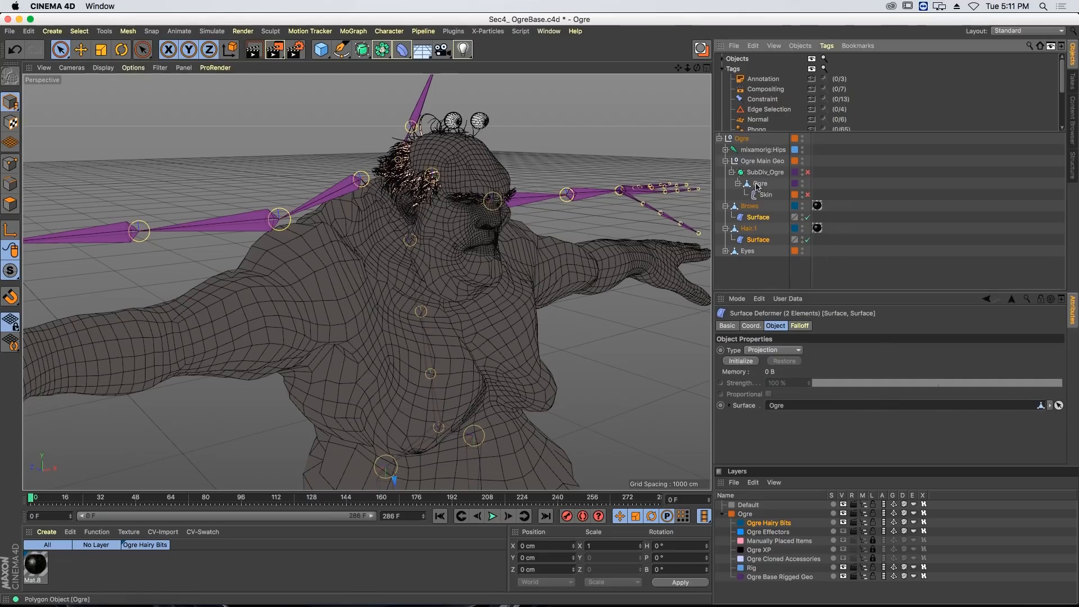
left_click(741, 362)
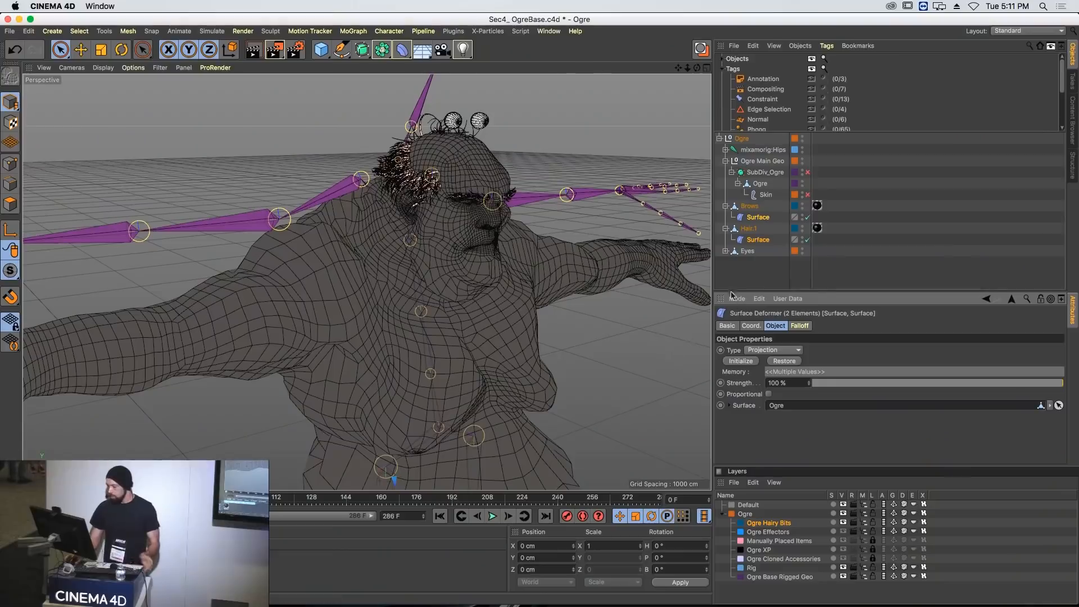
- Turn the Skin deformer on the Ogre mesh back on and inspect how the hair and brows follow
left_click(697, 243)
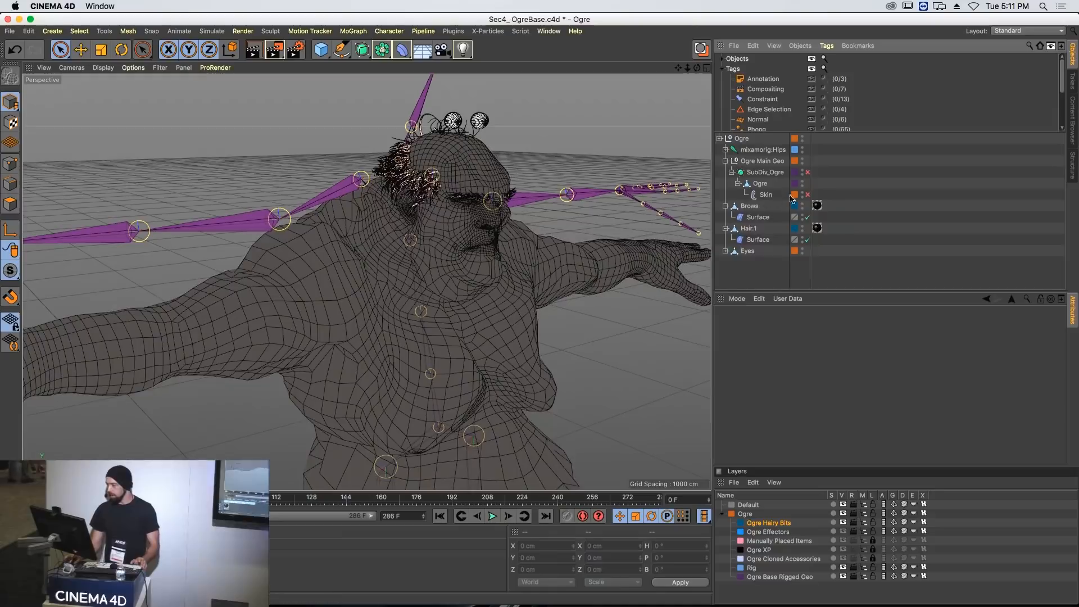
left_click(808, 196)
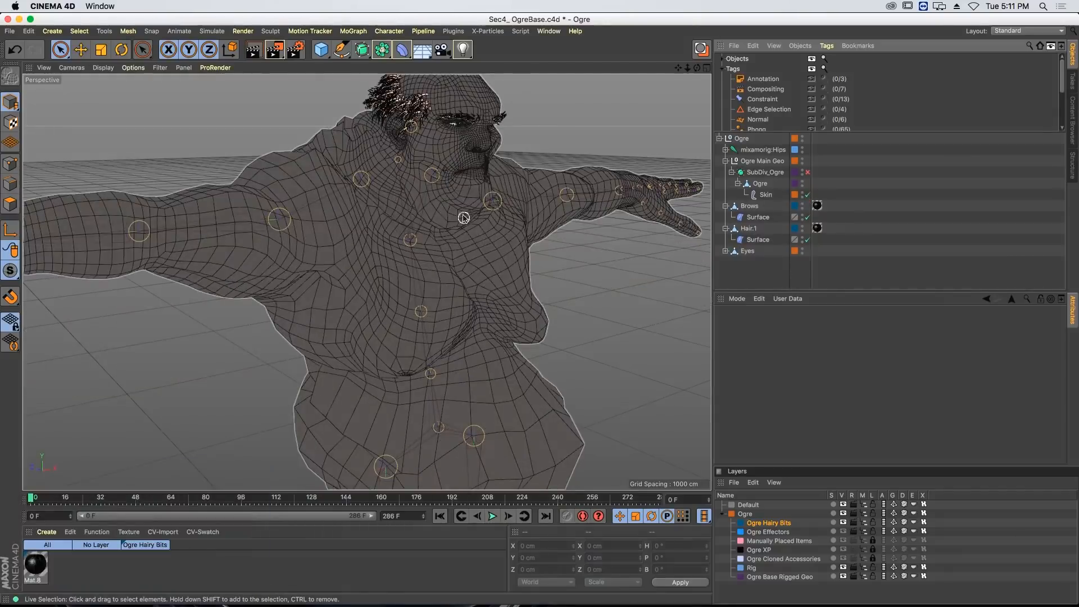
middle_click_drag(464, 218, 448, 274, "alt")
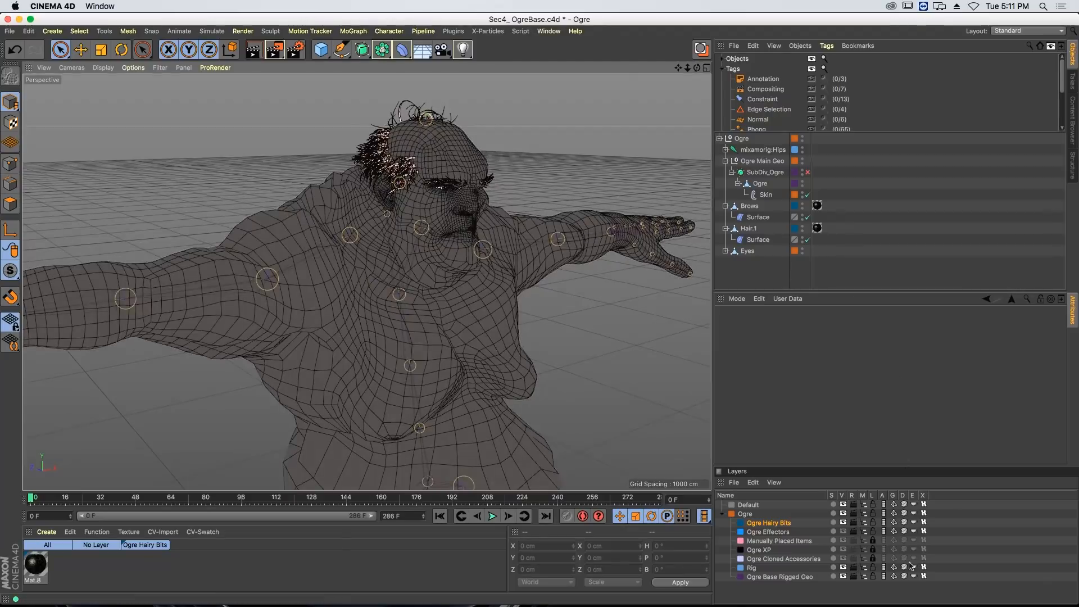
- Lock the Ogre Base Rigged Geo and Ogre Hairy Bits layers
left_click(874, 577)
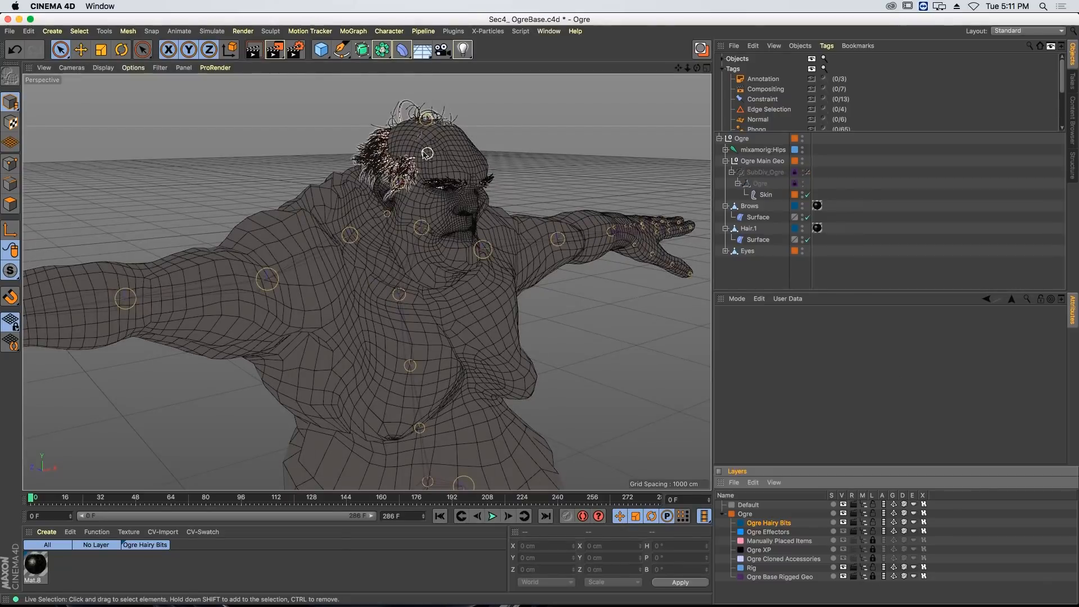
left_click(427, 153)
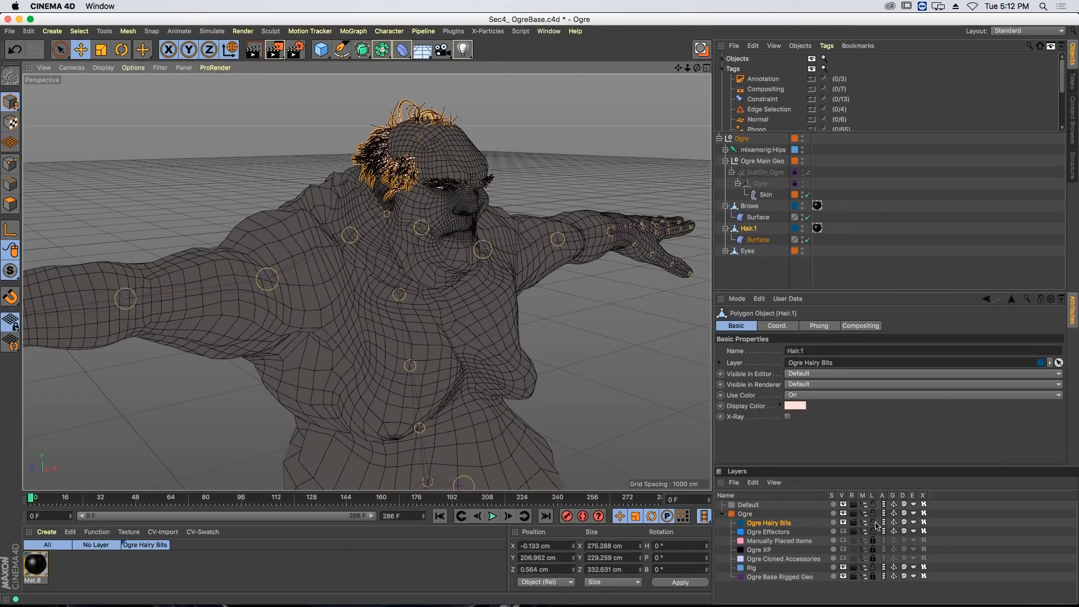
left_click(874, 522)
- Rotate the ogre's head joint slightly and unlock the Ogre Hairy Bits and Ogre Base Rigged Geo layers
left_click(418, 143)
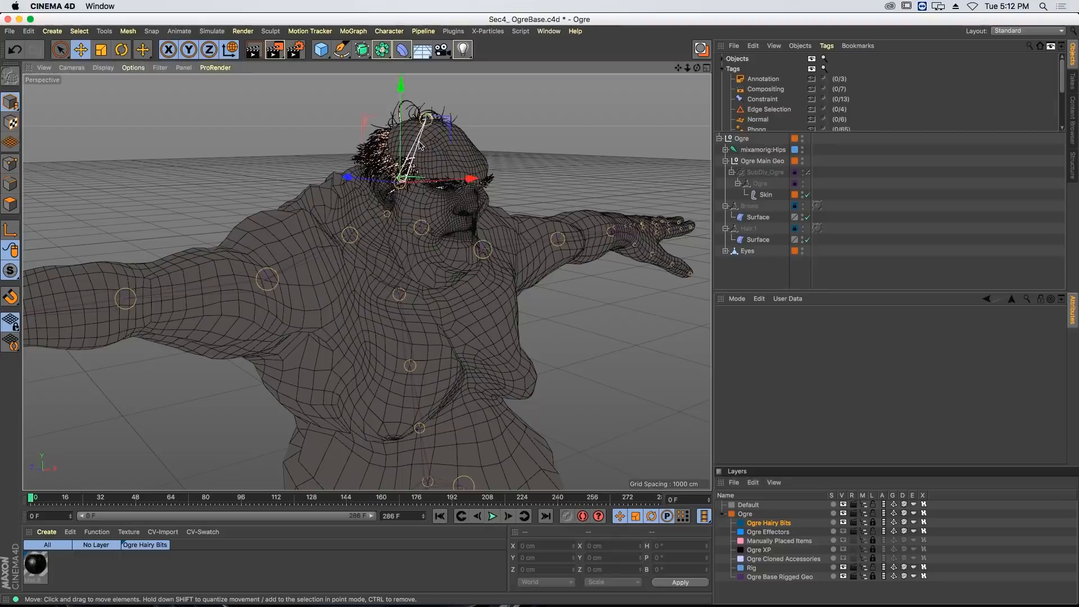
key("r")
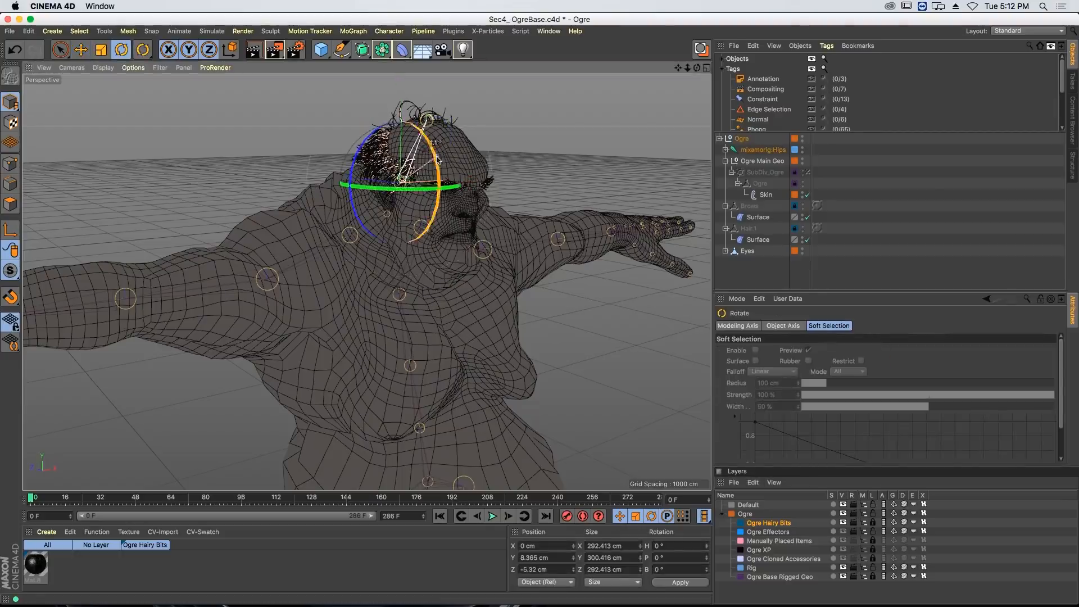
left_click_drag(441, 163, 446, 142)
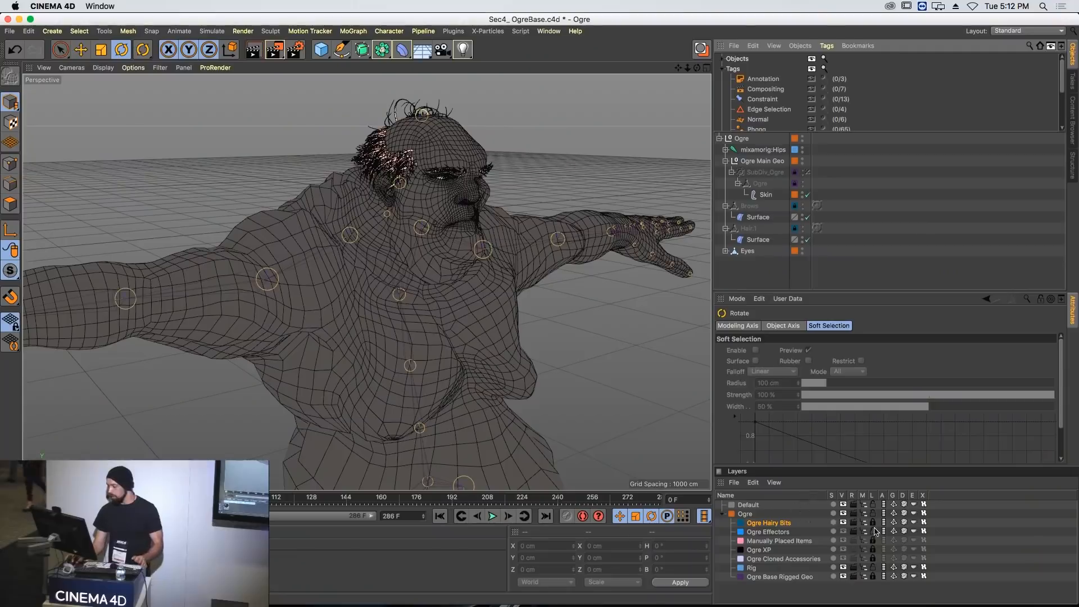
left_click_drag(873, 523, 873, 577)
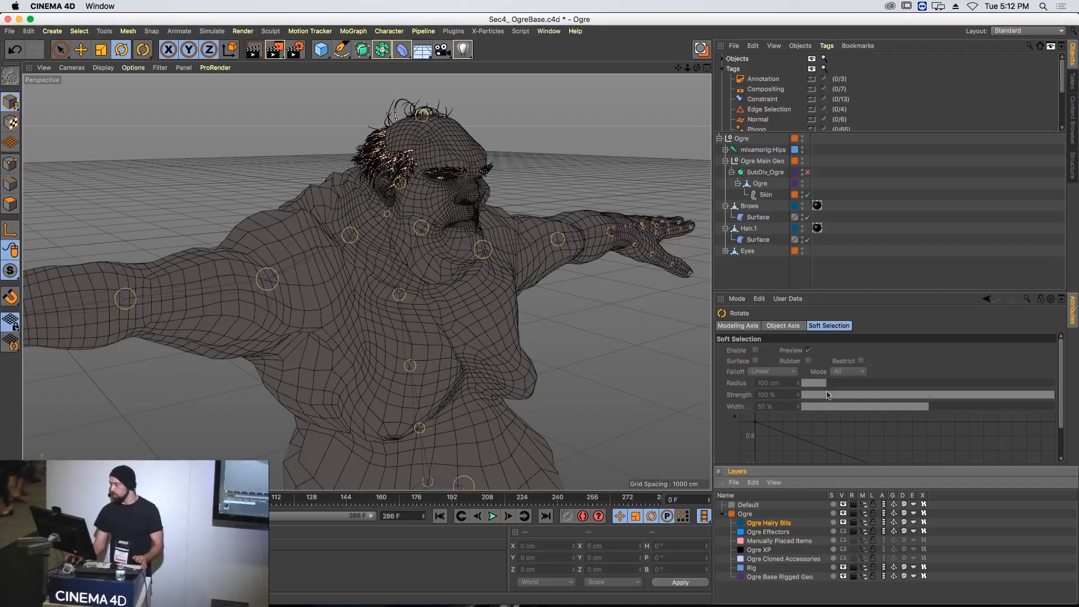
- Add a Displacer deformer to the Ogre mesh, using a Noise shader and a height of 25 cm
left_click(759, 183)
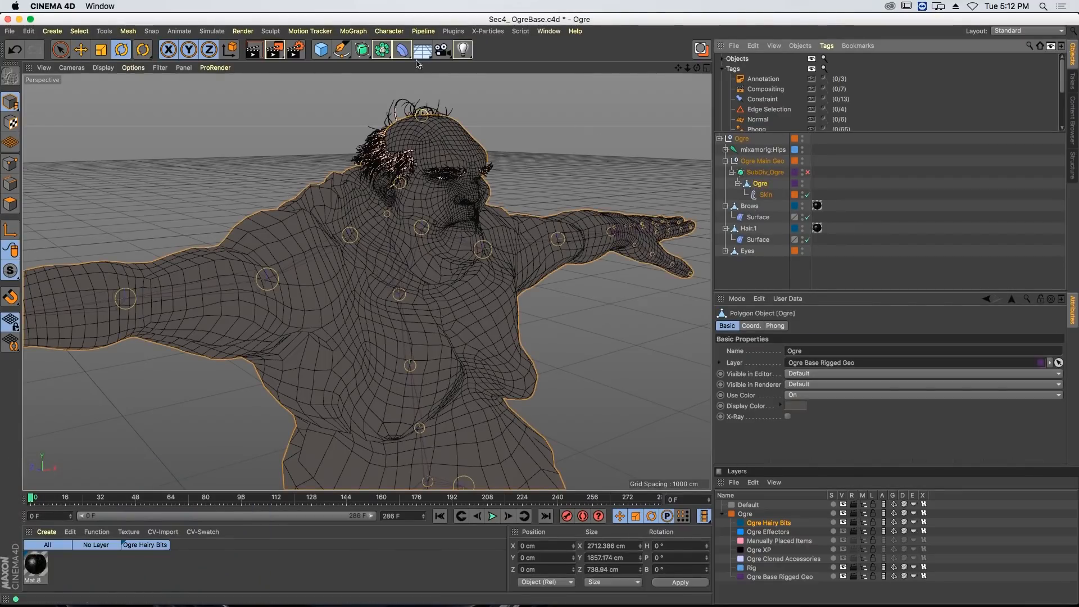
left_click(404, 55)
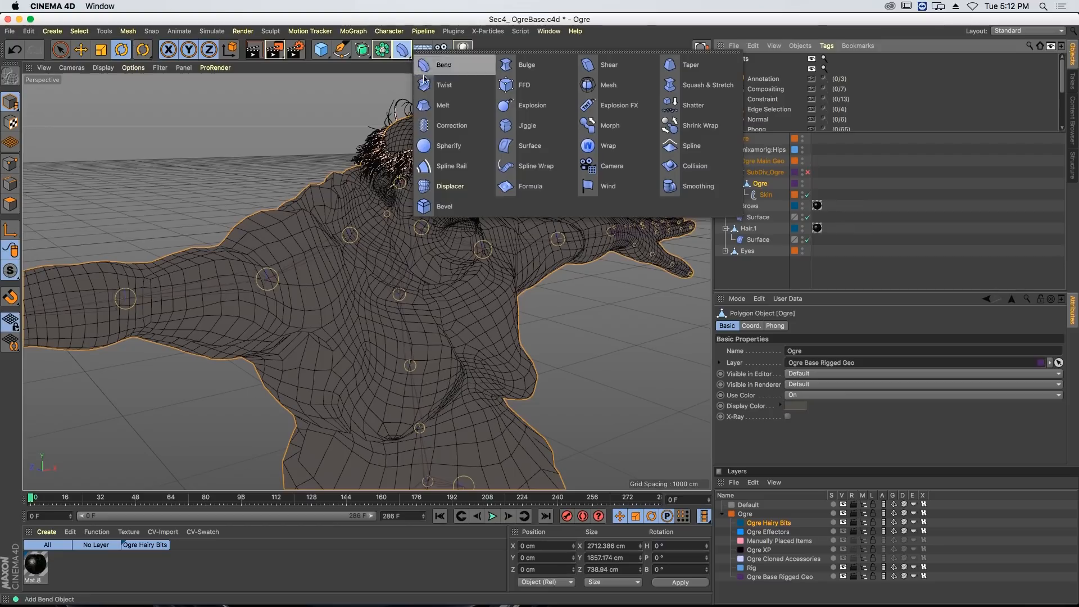
left_click(450, 186)
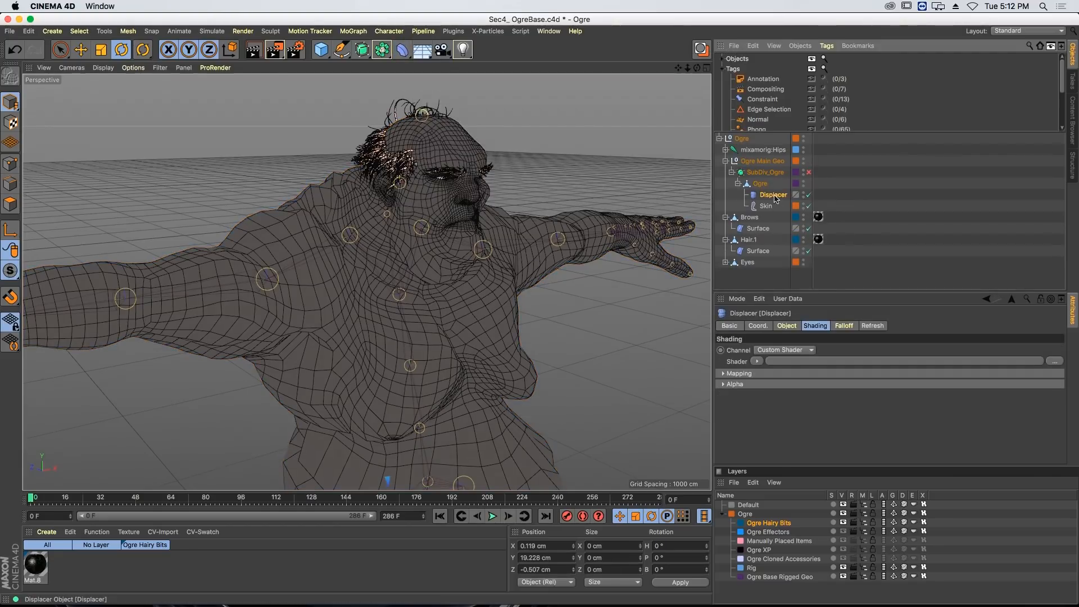
left_click(757, 361)
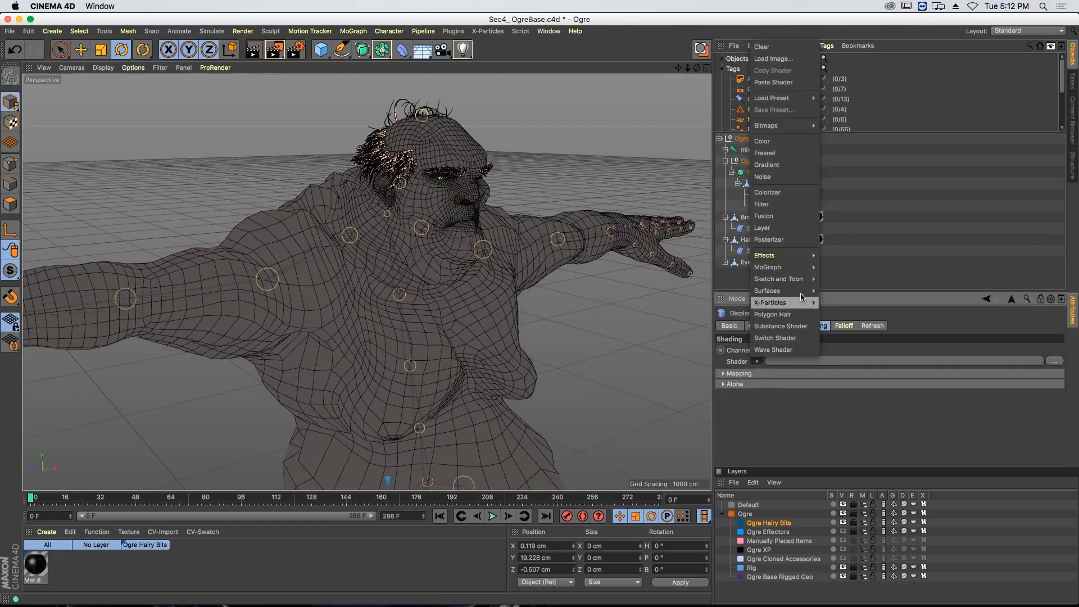
left_click(790, 176)
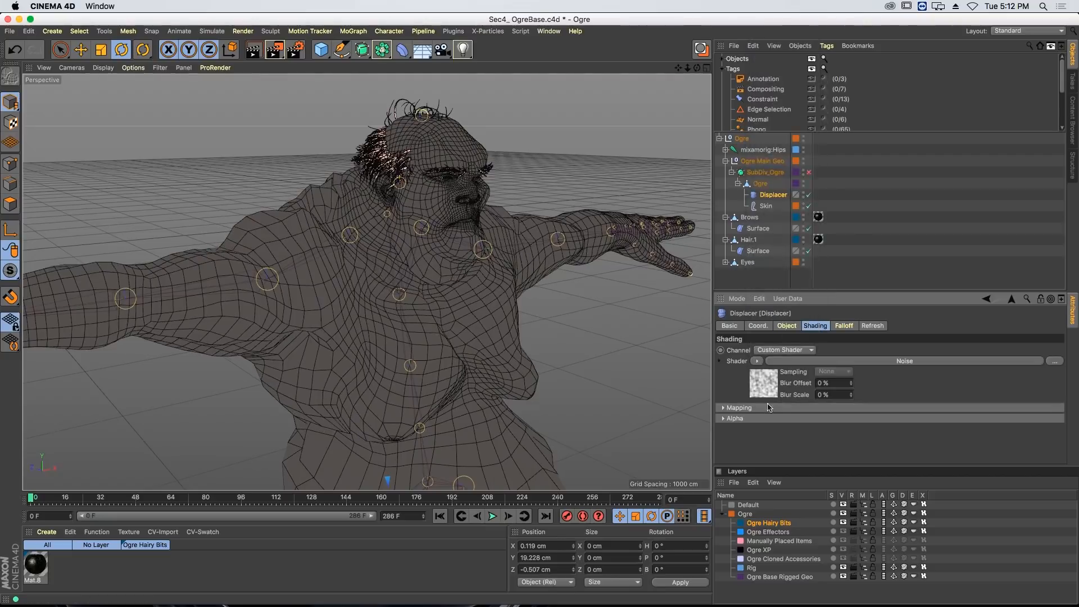
left_click(787, 326)
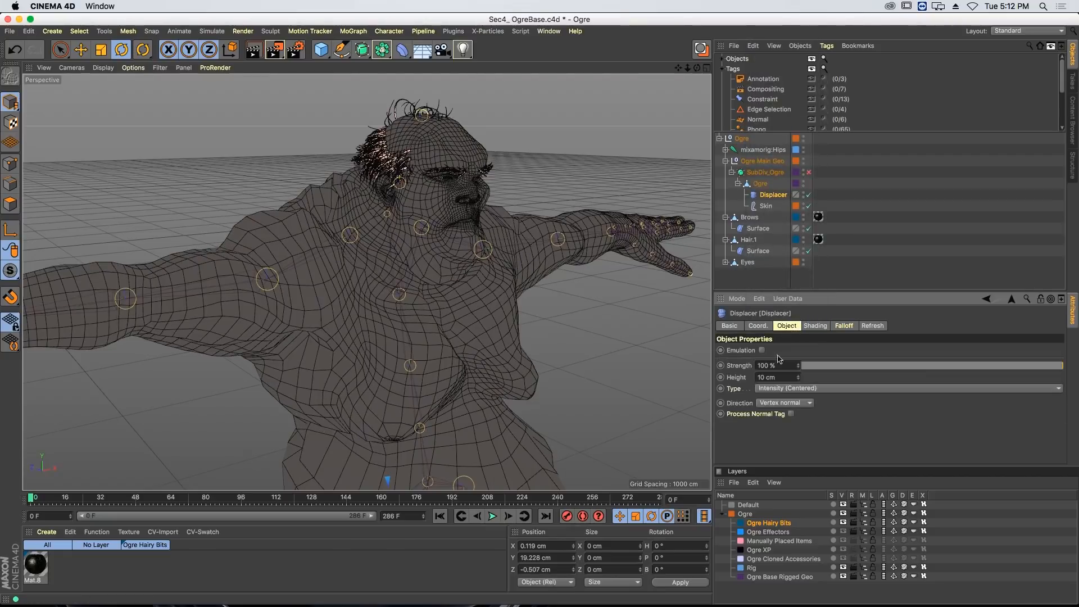
mouse_move(798, 377)
left_mouse_down()
mouse_move(798, 369)
mouse_move(798, 381)
left_mouse_up()
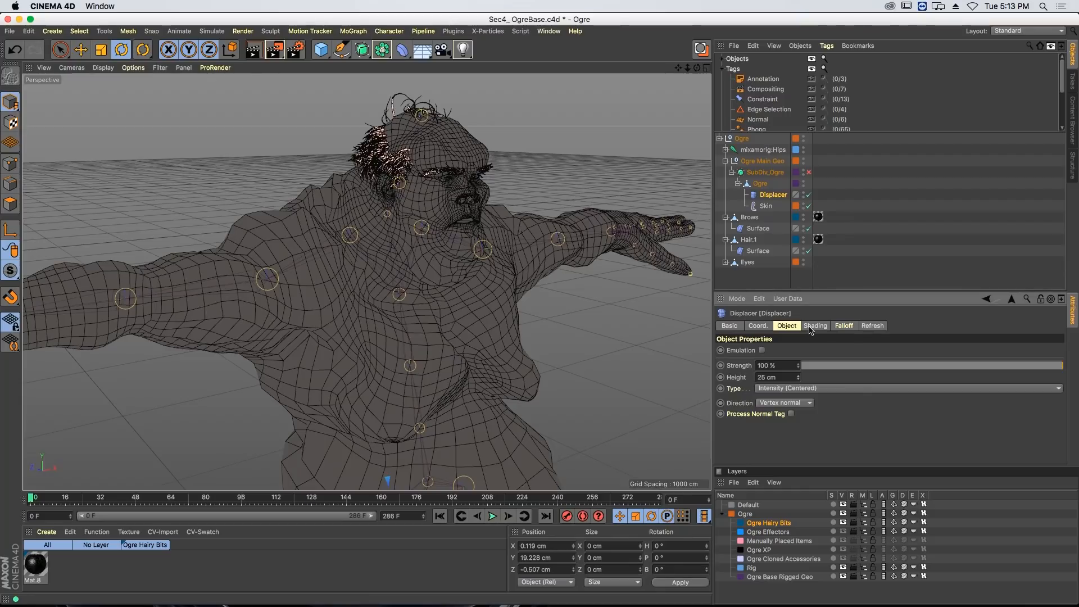
- Set the space of the Displacer's Noise shader to UV (2D)
left_click(813, 326)
left_click(770, 380)
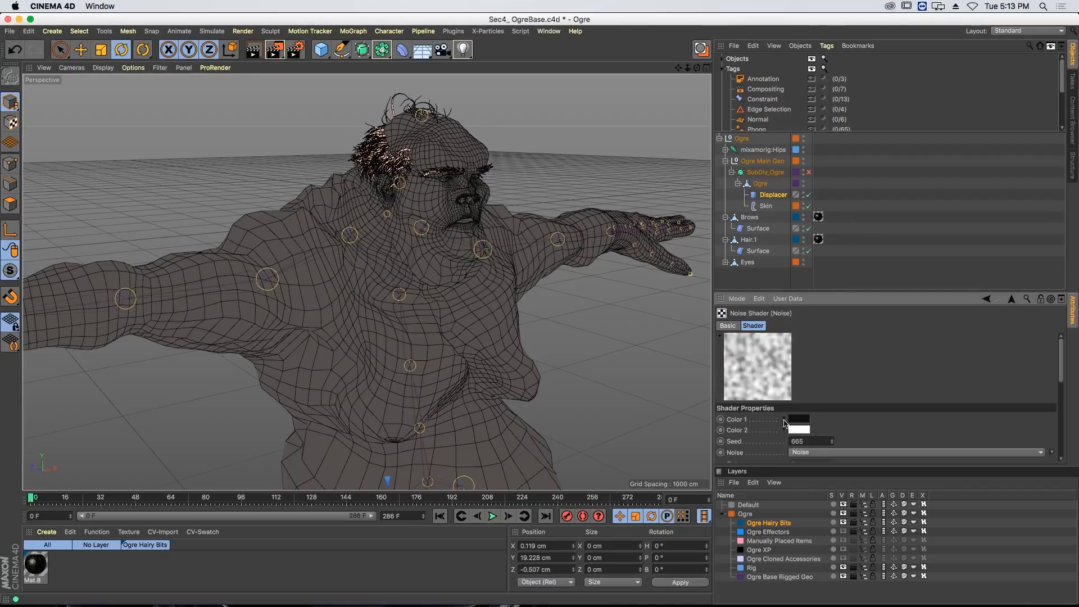
scroll(784, 424, "down", 10)
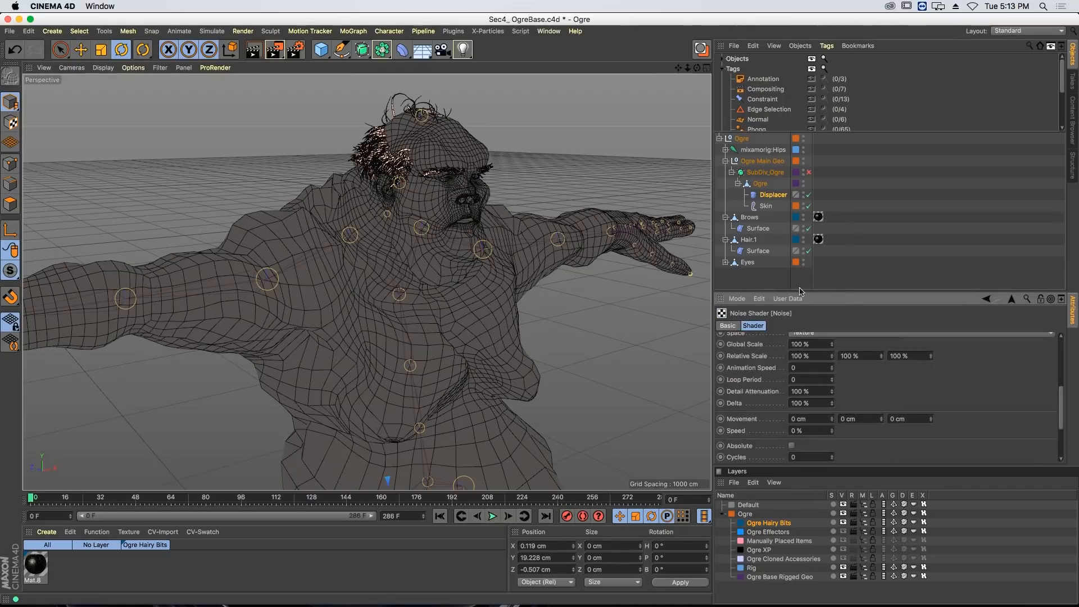
left_click_drag(802, 292, 802, 219)
scroll(759, 353, "up", 1)
scroll(783, 319, "up", 2)
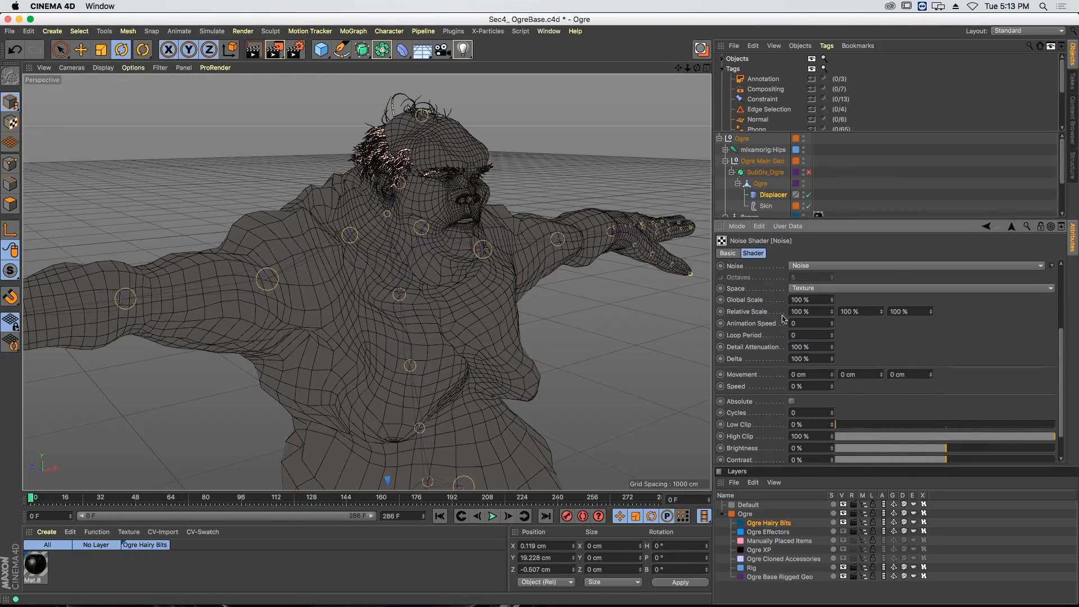
left_click(806, 288)
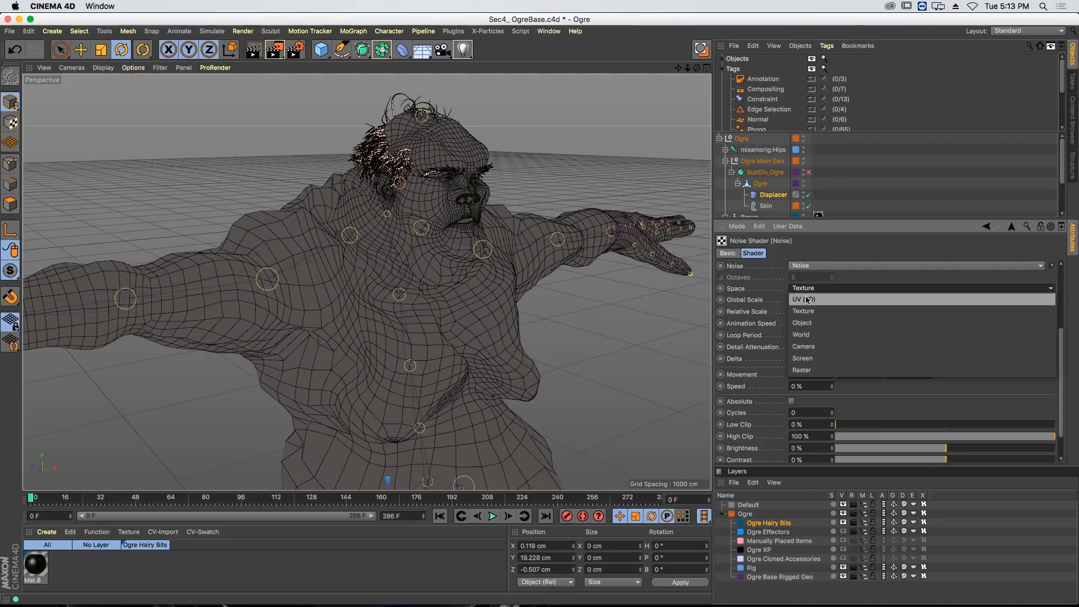
left_click(807, 300)
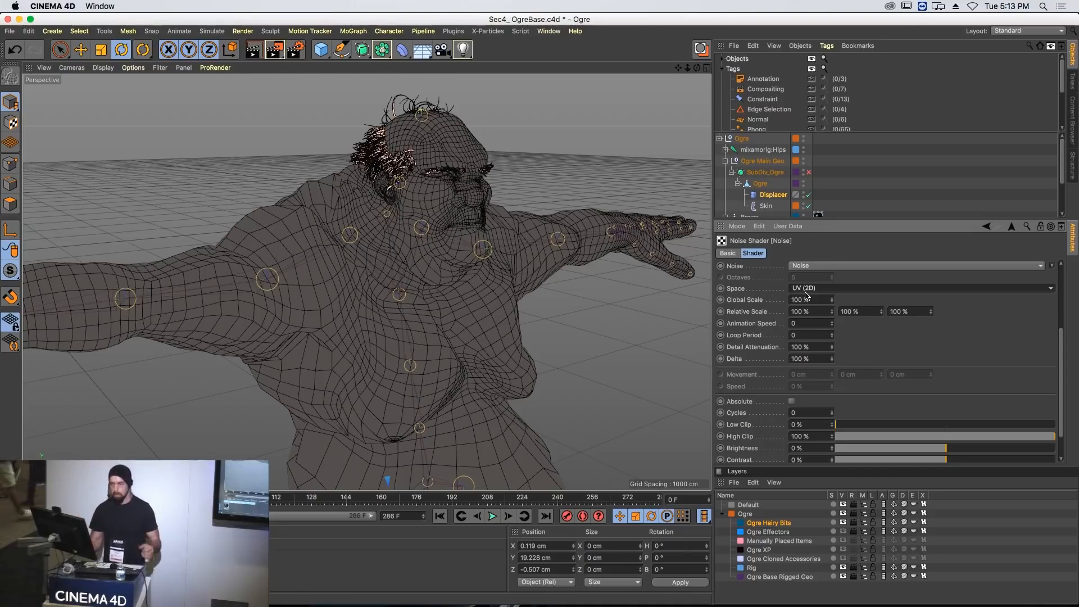
- Change the noise type to Voronoi 2 and set its global scale to 2%
scroll(810, 315, "up", 3)
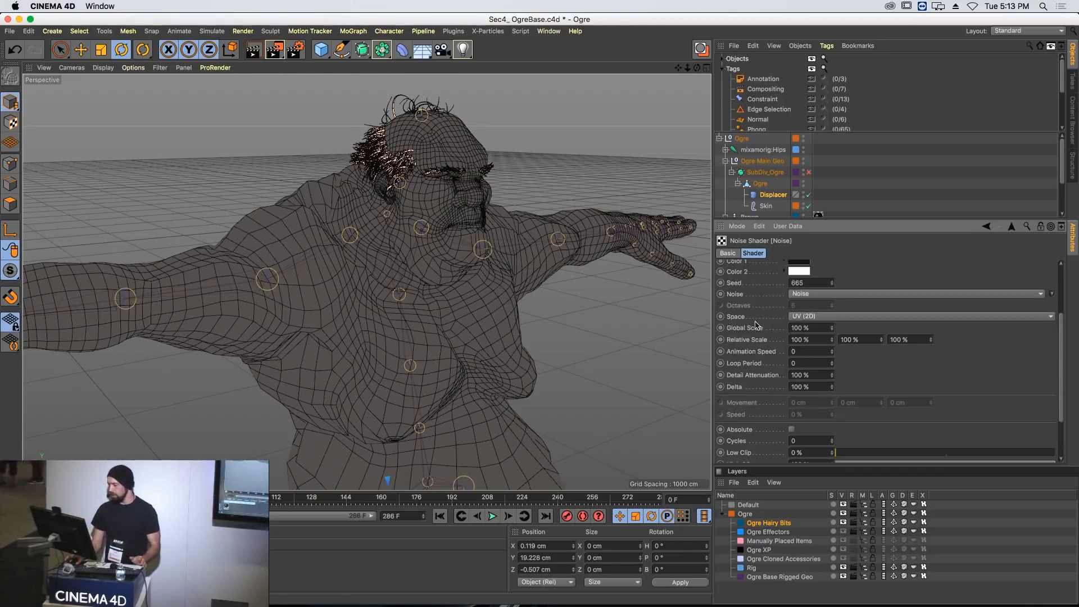
left_click(1053, 301)
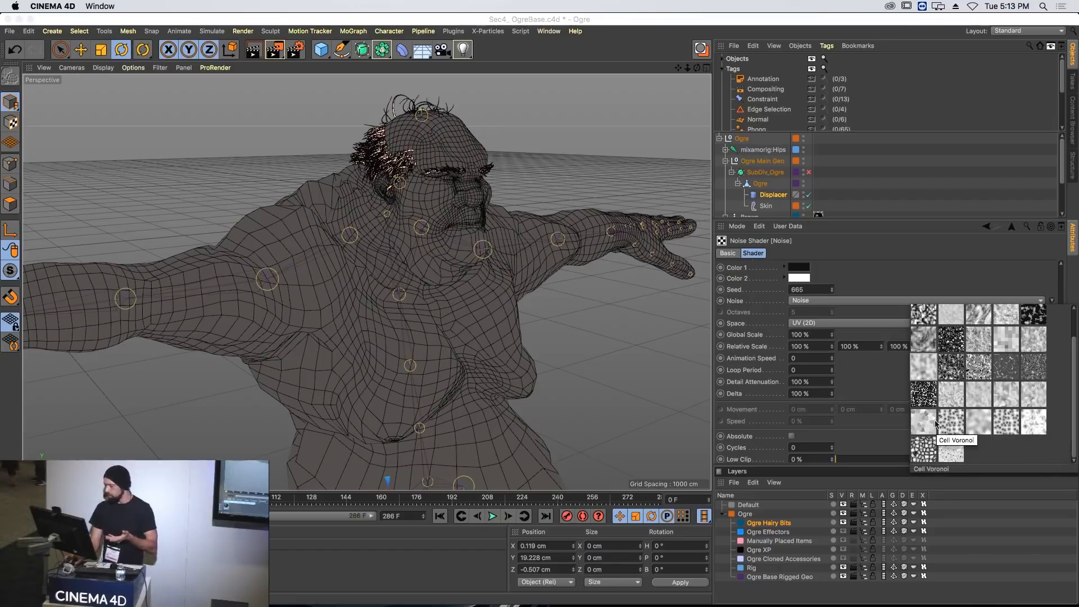
left_click(1030, 429)
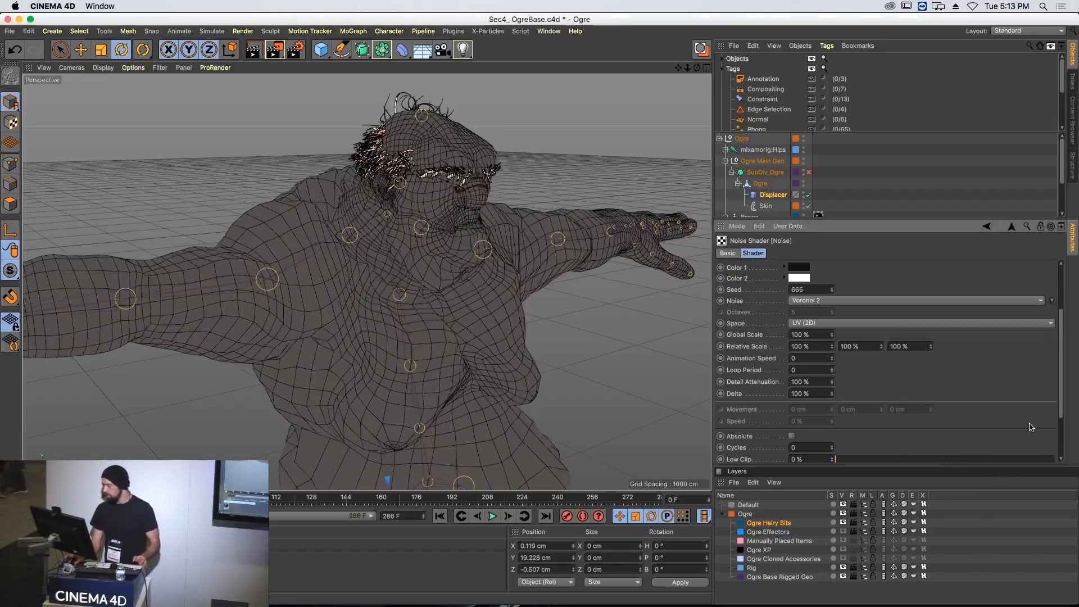
left_click(816, 335)
type("2")
key("Return")
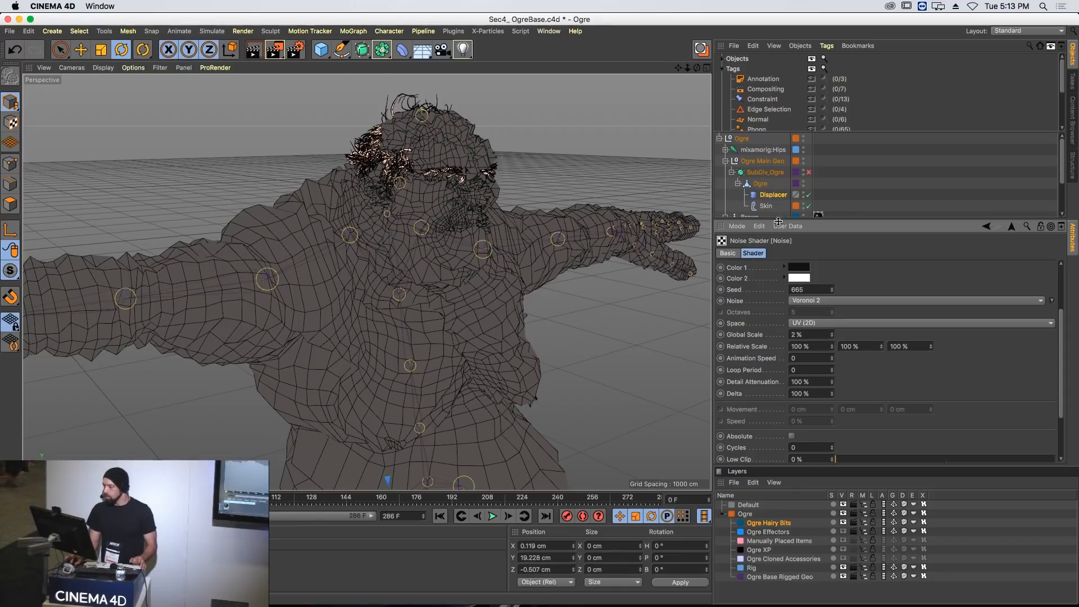
- Move the Displacer above SubDiv_Ogre in the Ogre Main Geo group and enable the subdivision surface together with the Displacer
left_click_drag(778, 221, 773, 256)
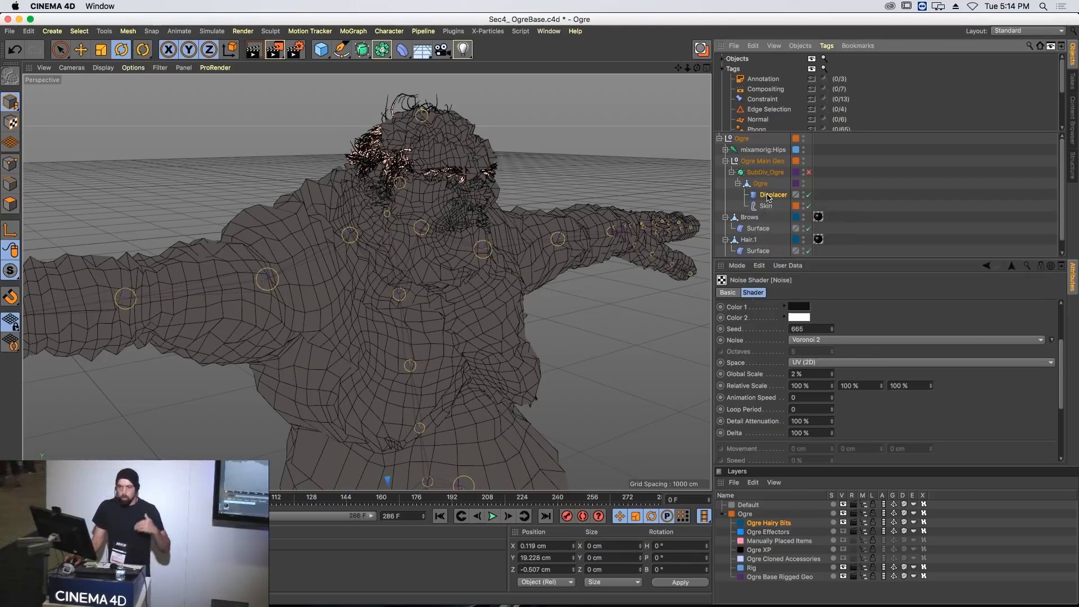
left_click_drag(768, 196, 763, 168)
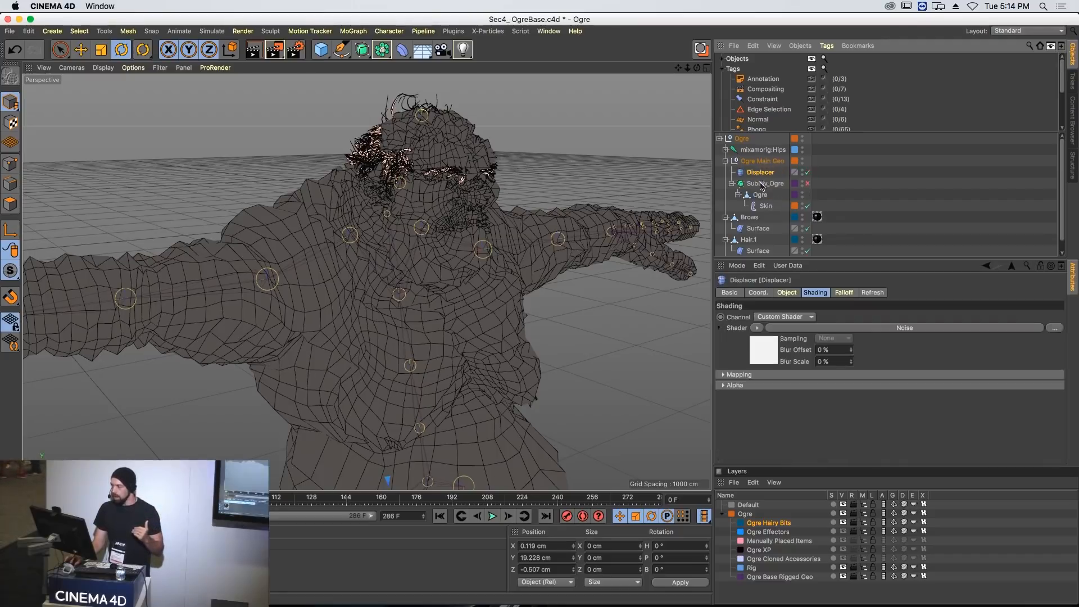
left_click(763, 186)
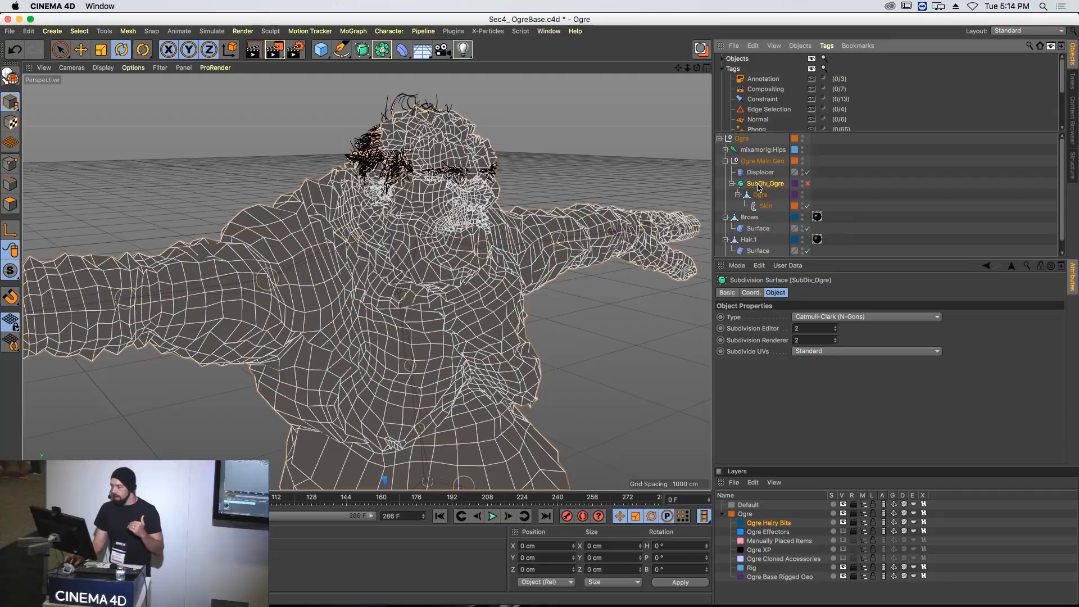
left_click(809, 184)
left_click(808, 184)
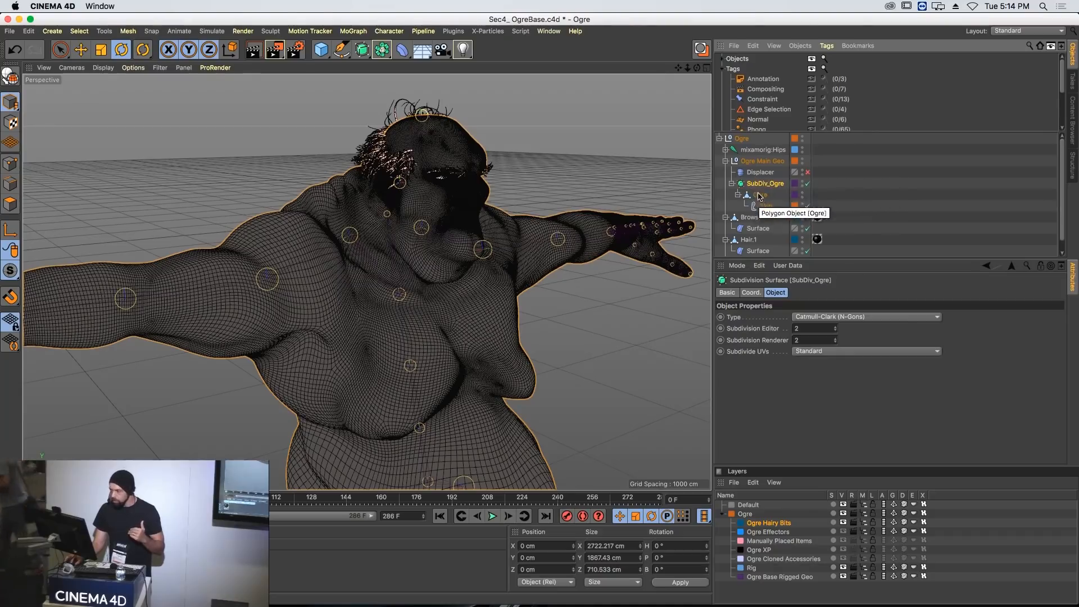
left_click(807, 173)
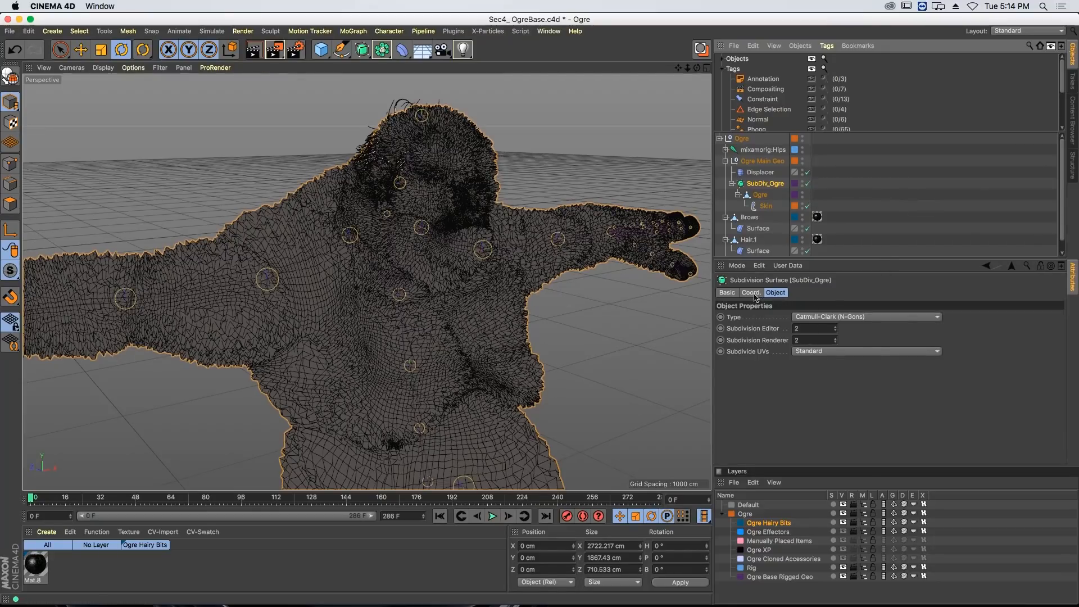
- Set the Displacer's height to 5 cm and place a duplicate of it between the original and SubDiv_Ogre
left_click(760, 172)
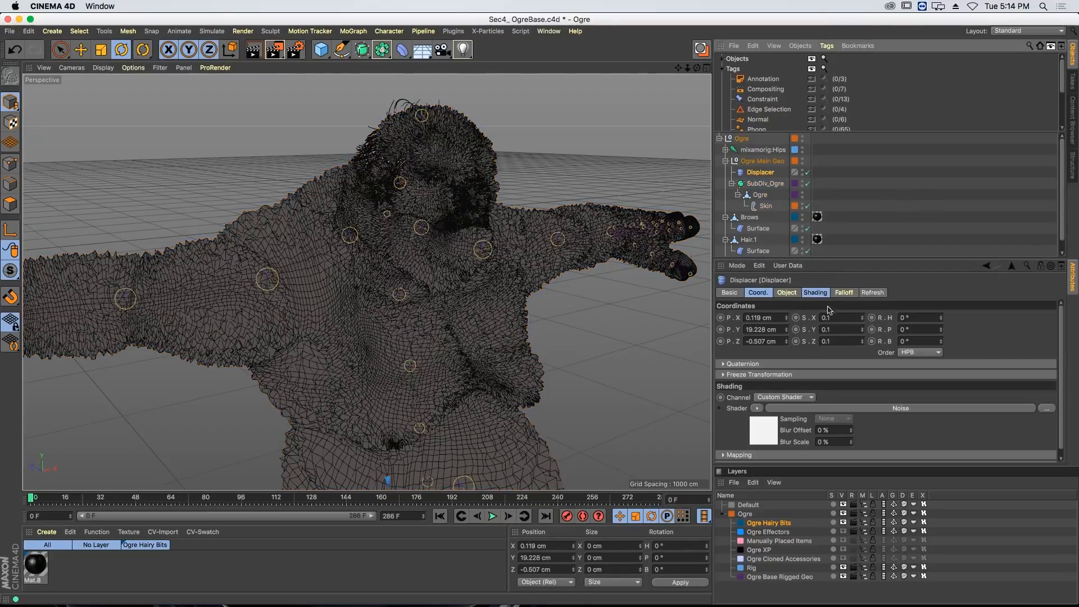
left_click(787, 292)
left_click(756, 344)
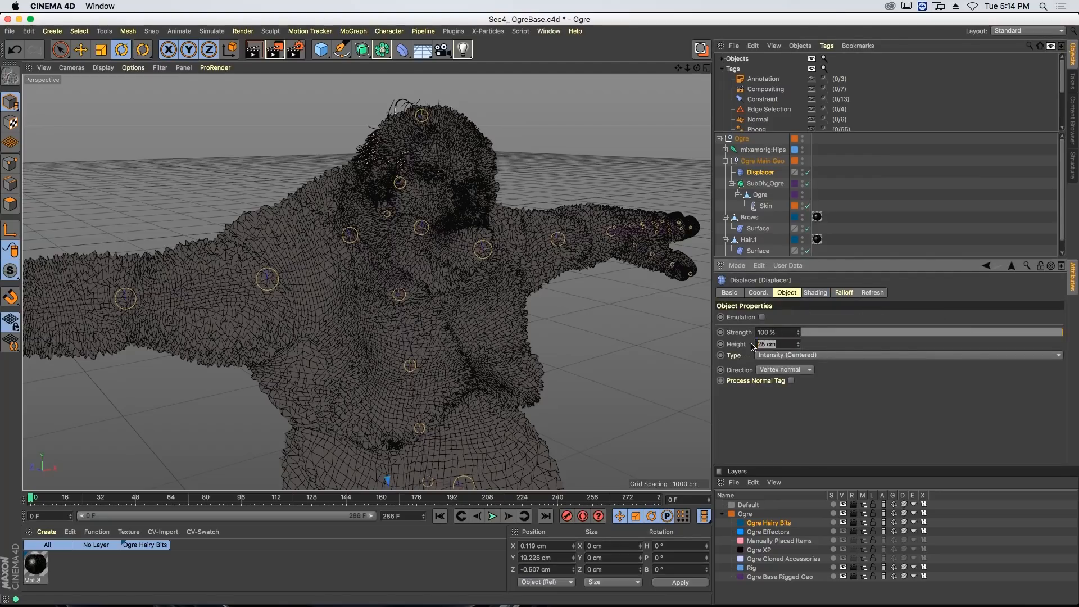
type("5")
key("Return")
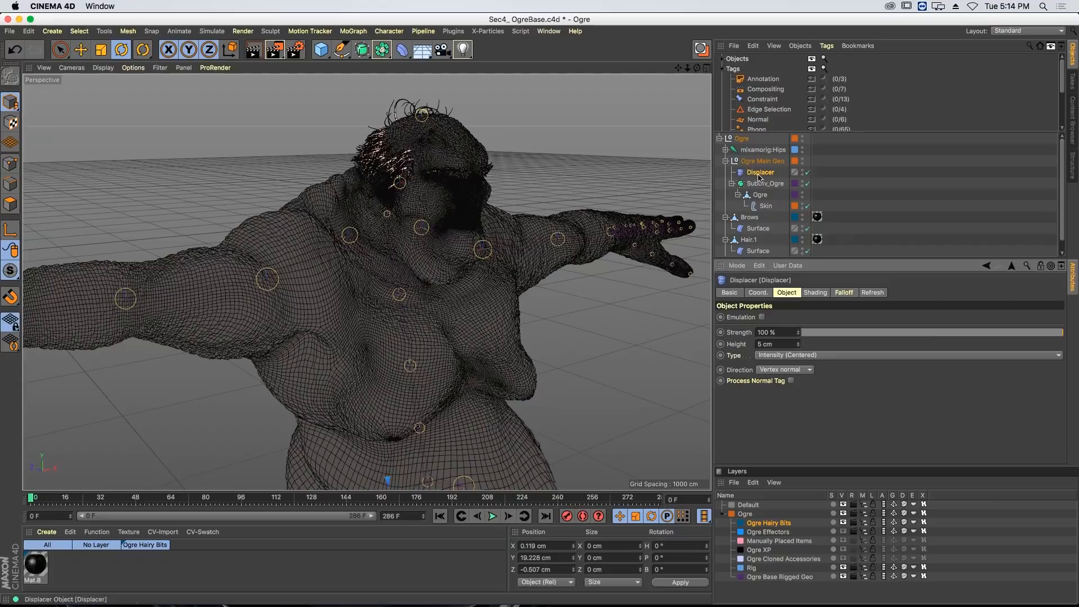
left_click_drag(758, 177, 765, 182, "ctrl")
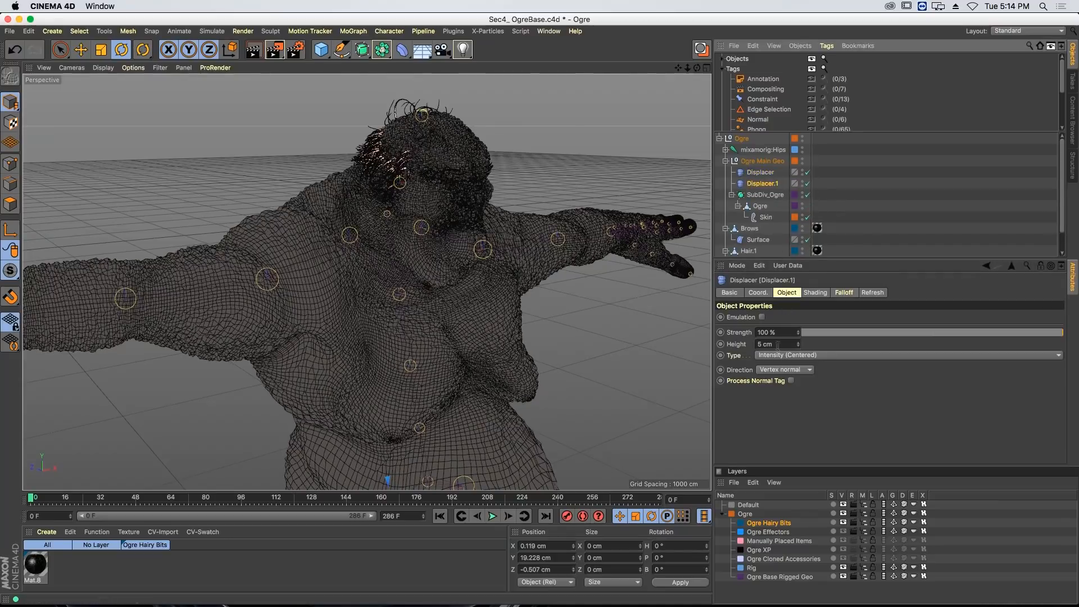
- Disable the duplicate Displacer and try the Intensity type on the original before restoring Intensity (Centered)
left_click(775, 172)
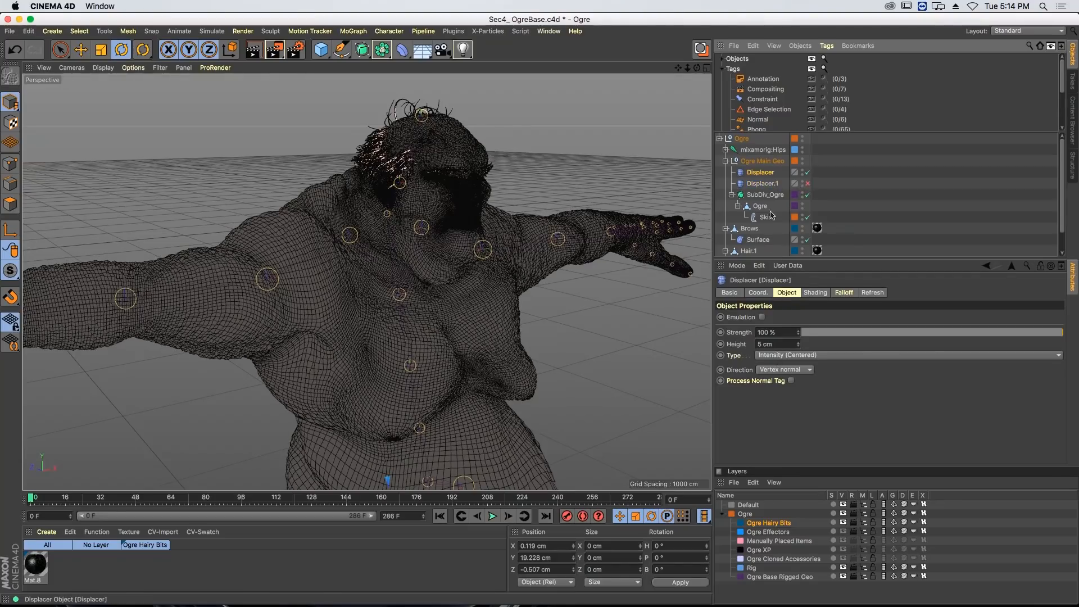
left_click(781, 356)
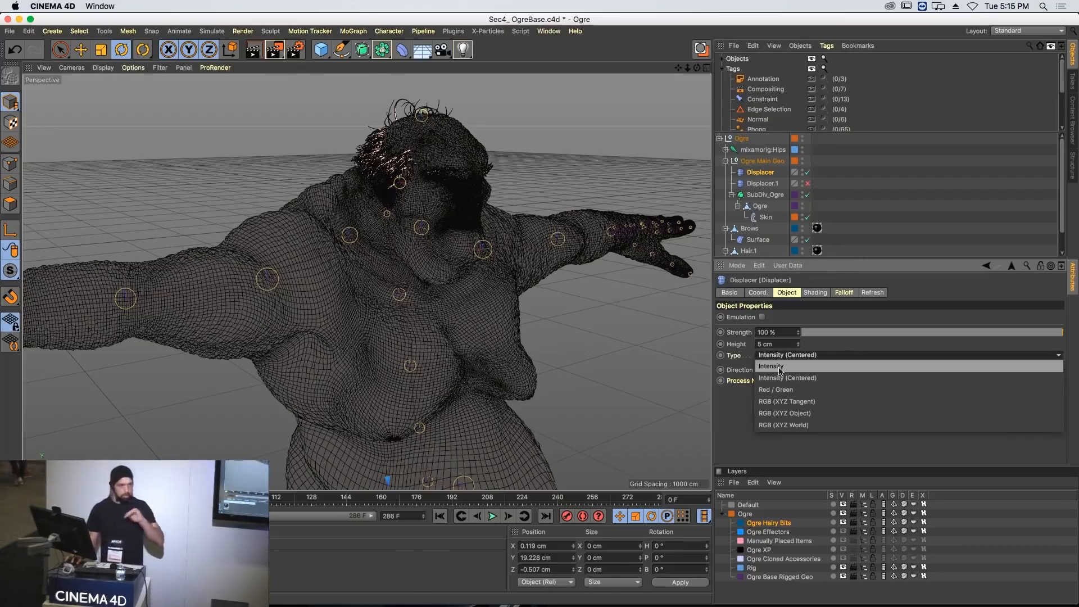
left_click(780, 368)
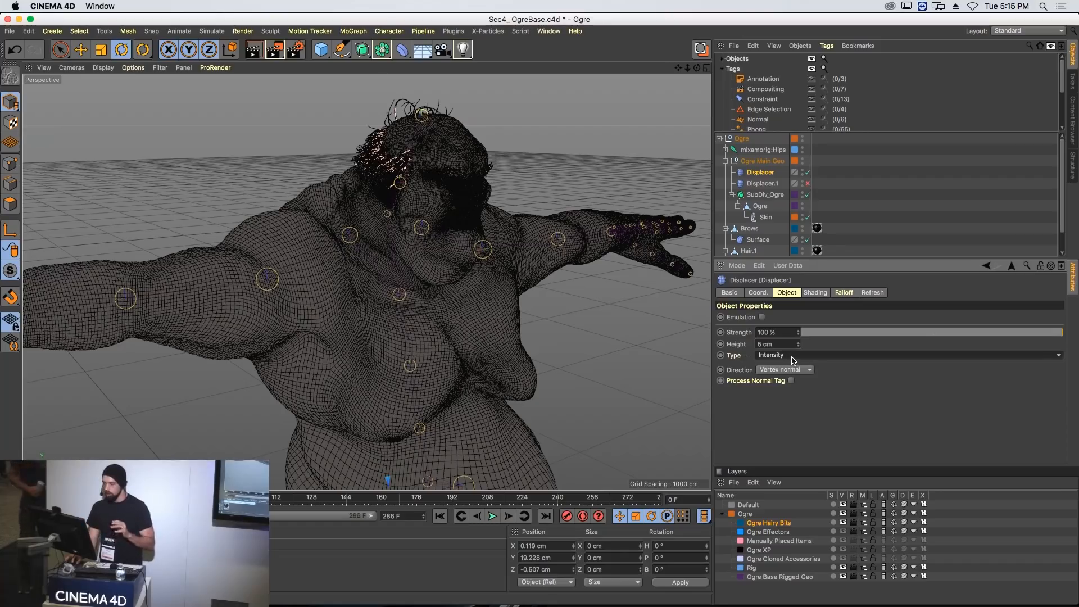
left_click(793, 360)
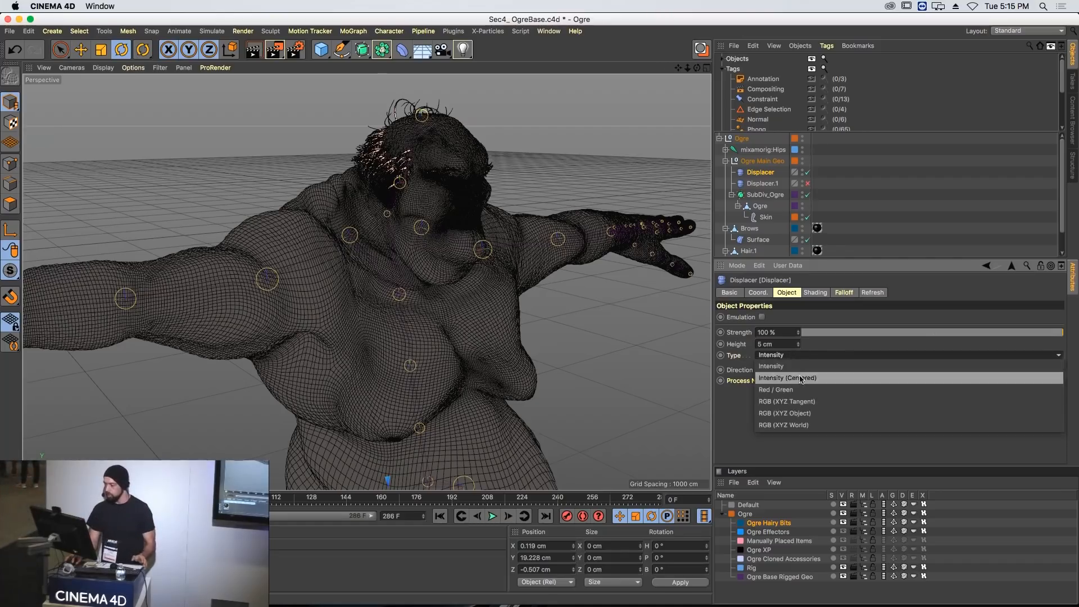
left_click(803, 373)
- Set the duplicate Displacer's type to Intensity and turn it on
left_click(764, 184)
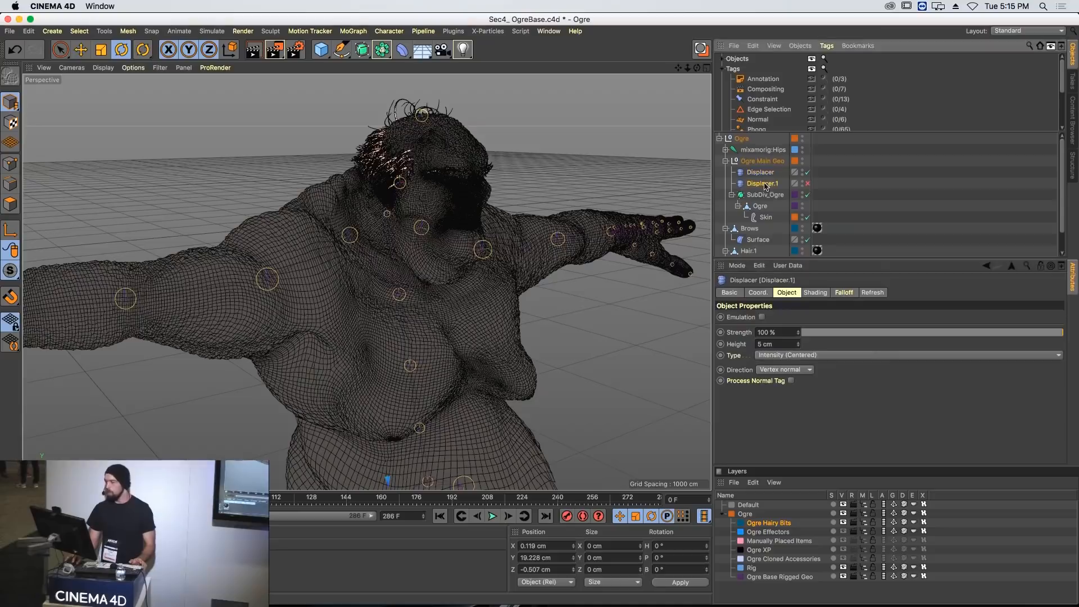
left_click(795, 361)
left_click(796, 370)
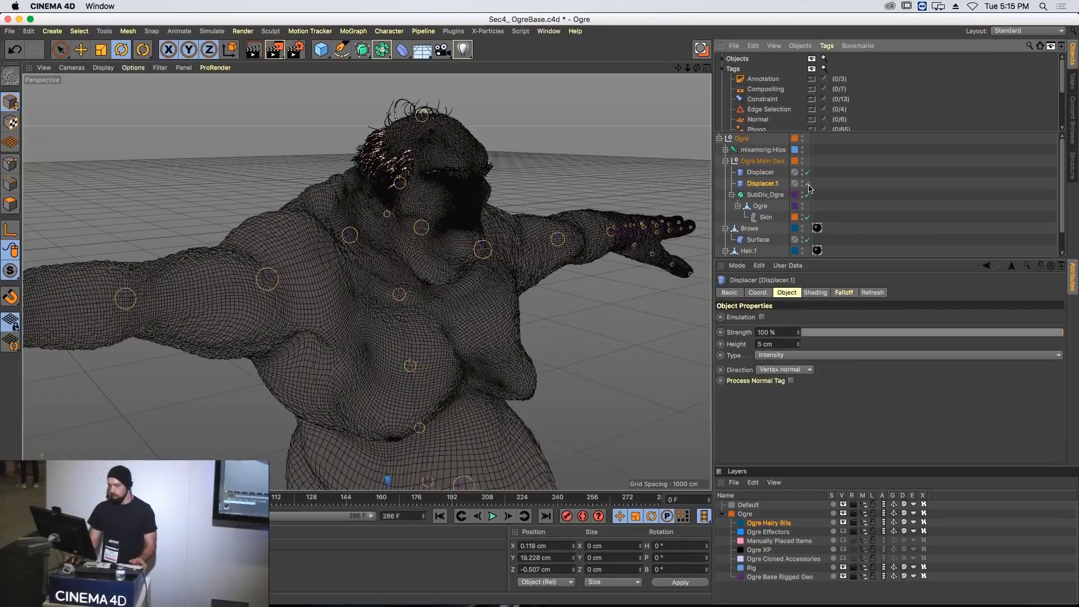
left_click(808, 185)
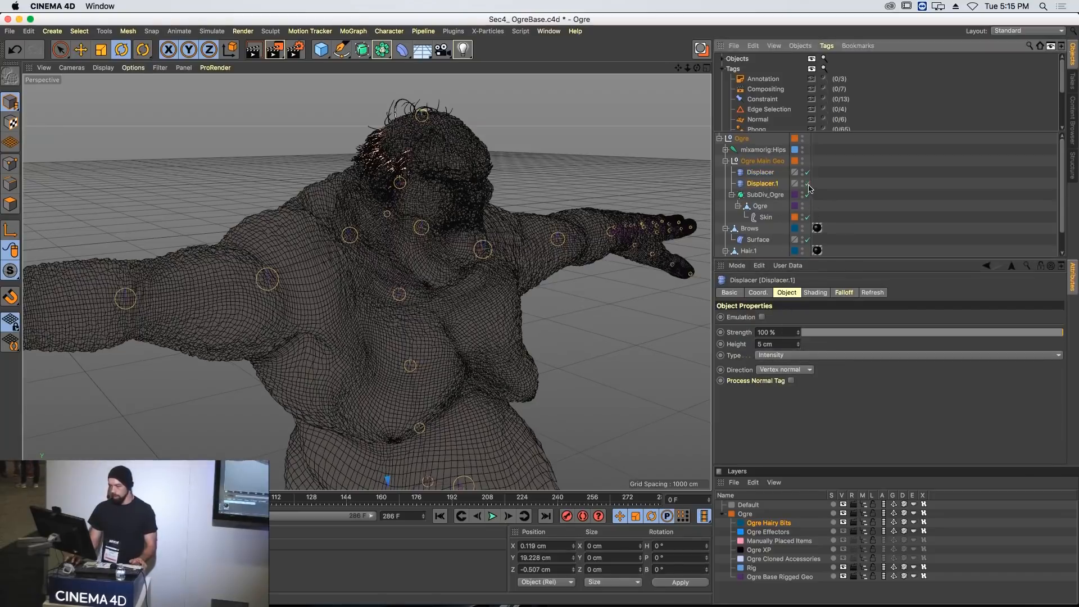
- Duplicate the Intensity-type Displacer to add a third Displacer directly above SubDiv_Ogre
right_click(754, 185)
left_click(751, 184)
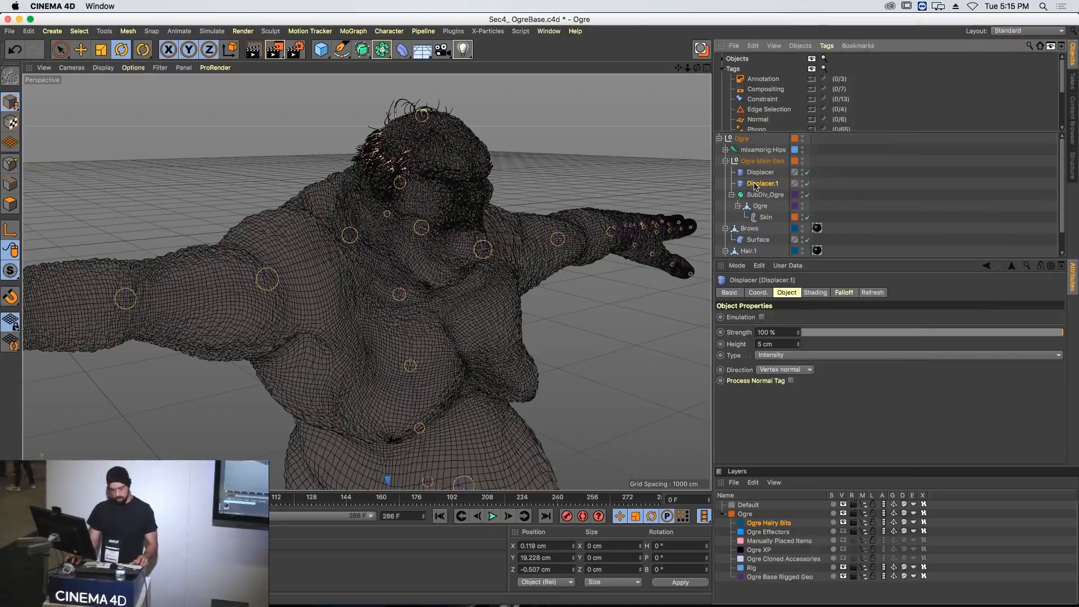
left_click_drag(758, 188, 761, 188, "ctrl")
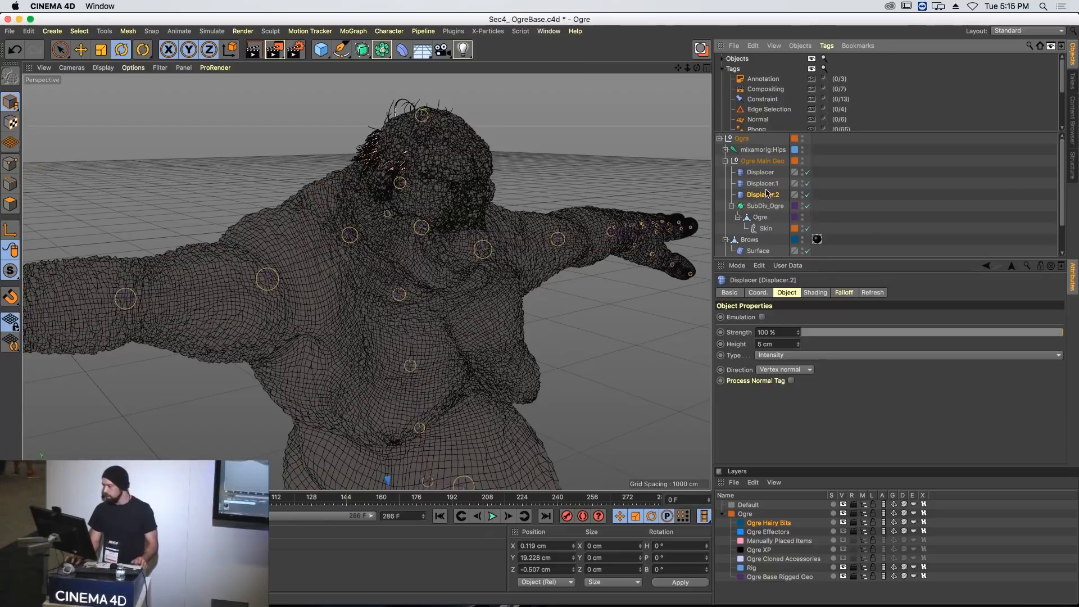
- Set the second Displacer's height to 2 cm and the topmost Displacer's height to 1 cm
left_click(766, 185)
left_click_drag(775, 344, 767, 345)
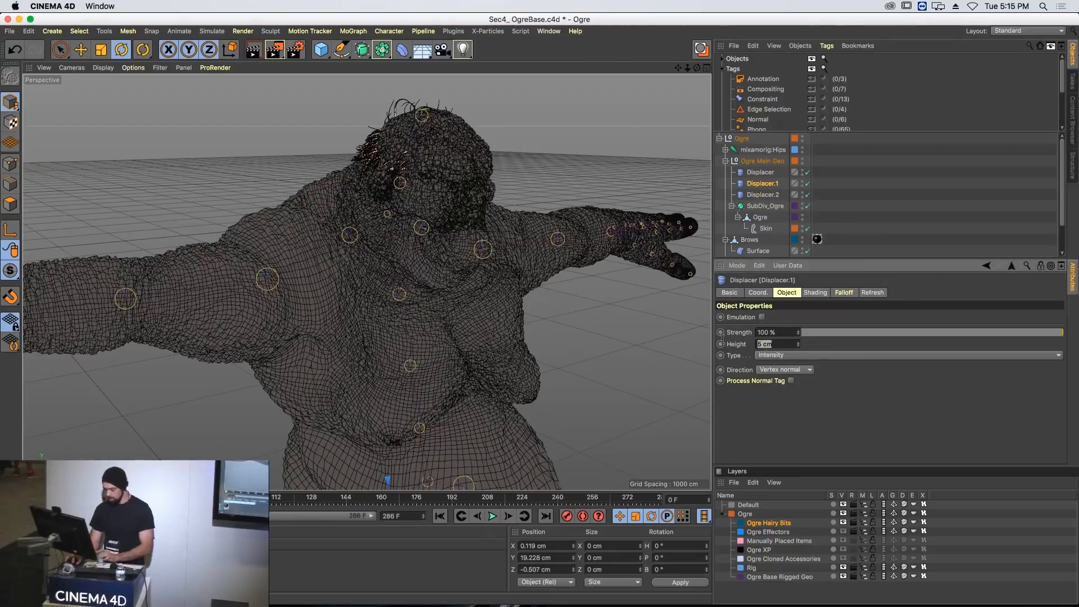
type("2")
key("Return")
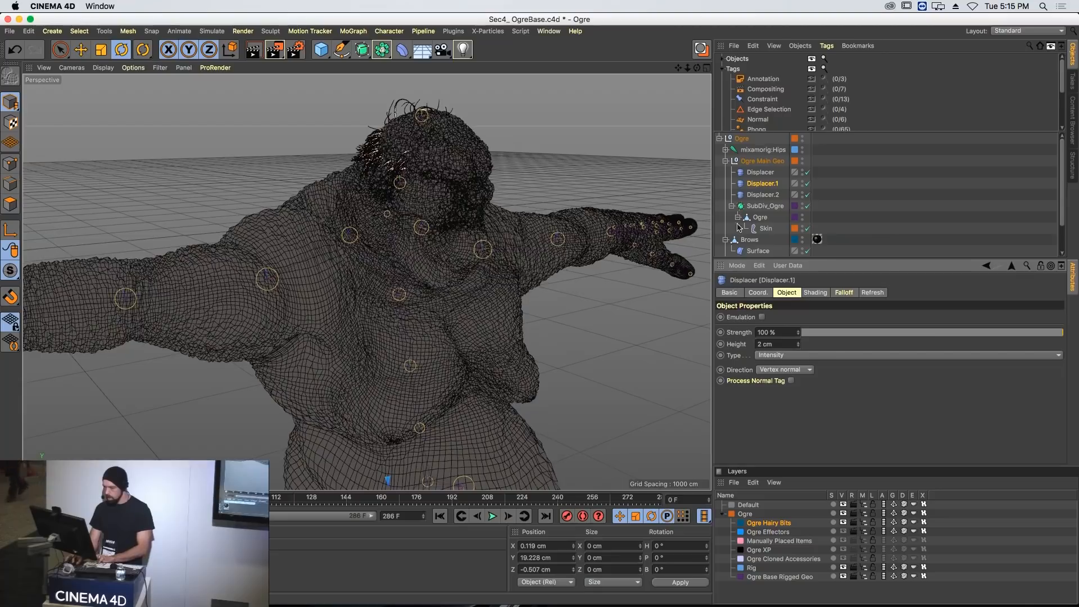
left_click(757, 172)
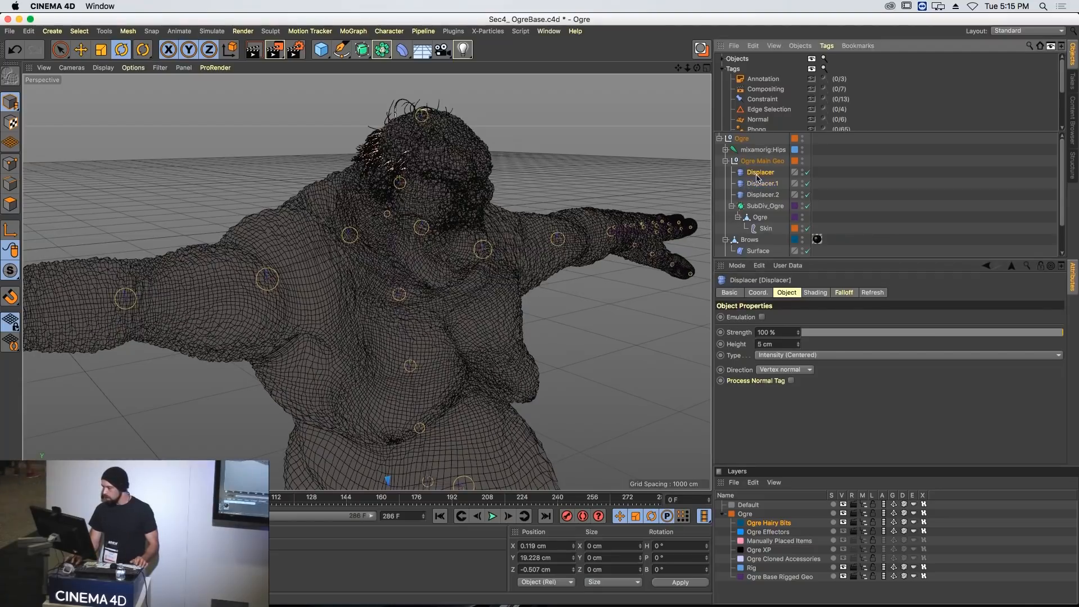
left_click_drag(775, 345, 747, 345)
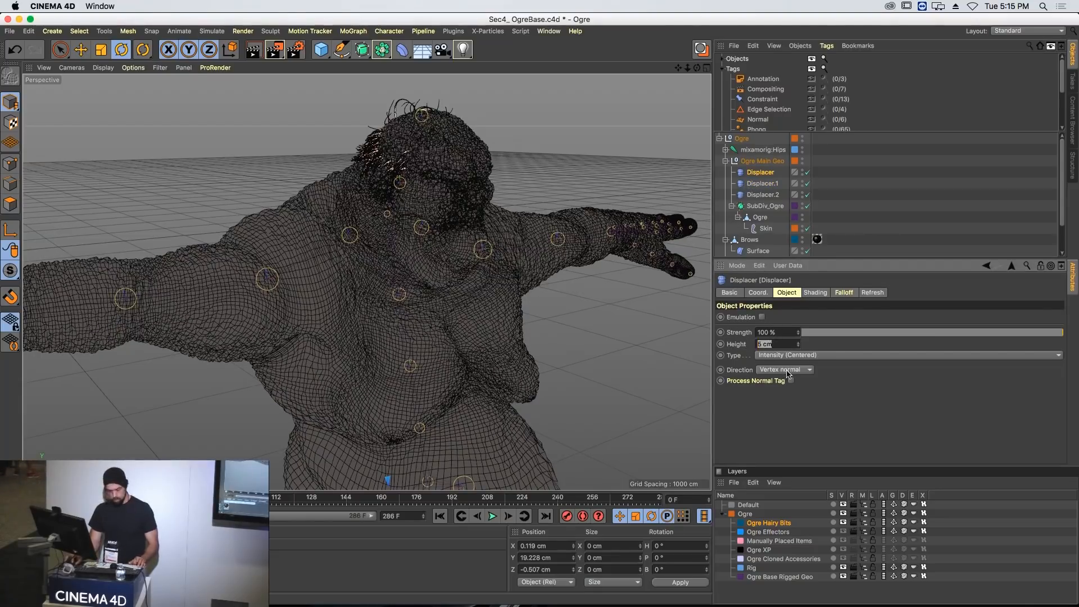
type("1")
key("Return")
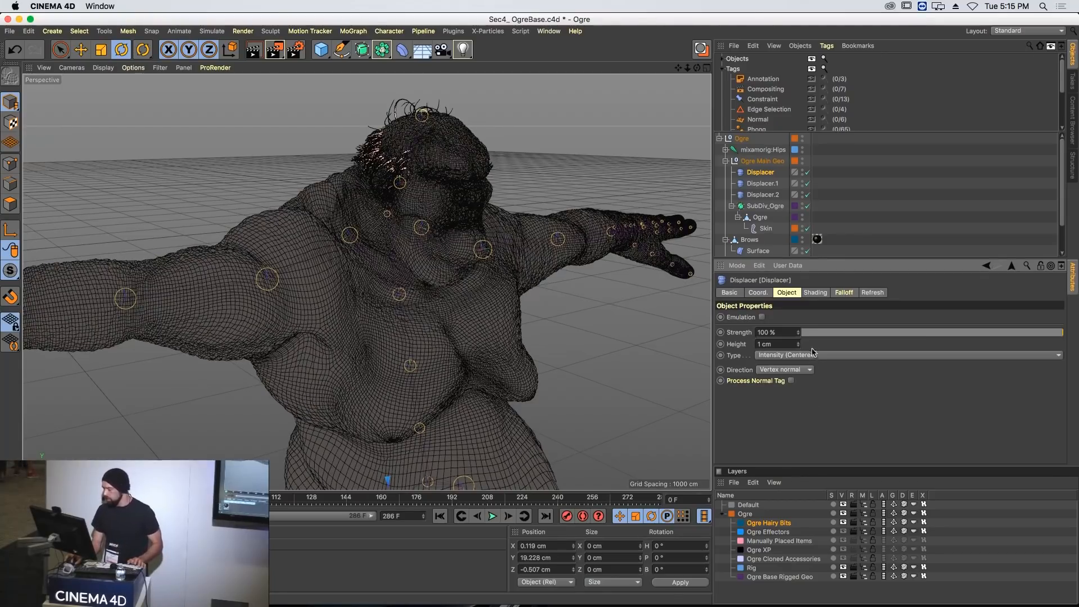
- Change the noise type in the third Displacer's shader to Displaced Voronoi
left_click(760, 194)
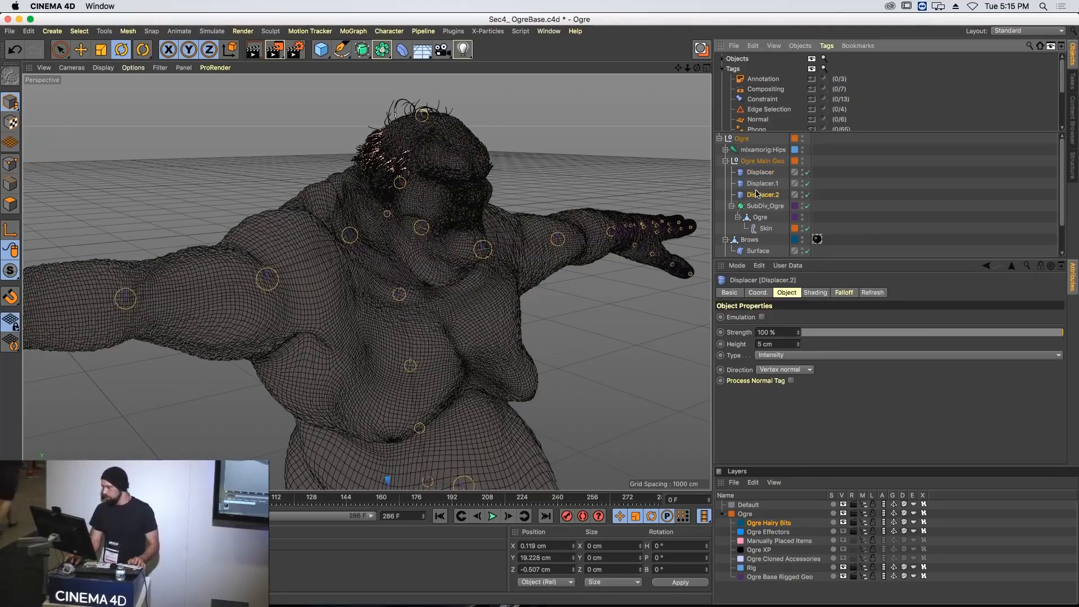
left_click(815, 293)
left_click(765, 348)
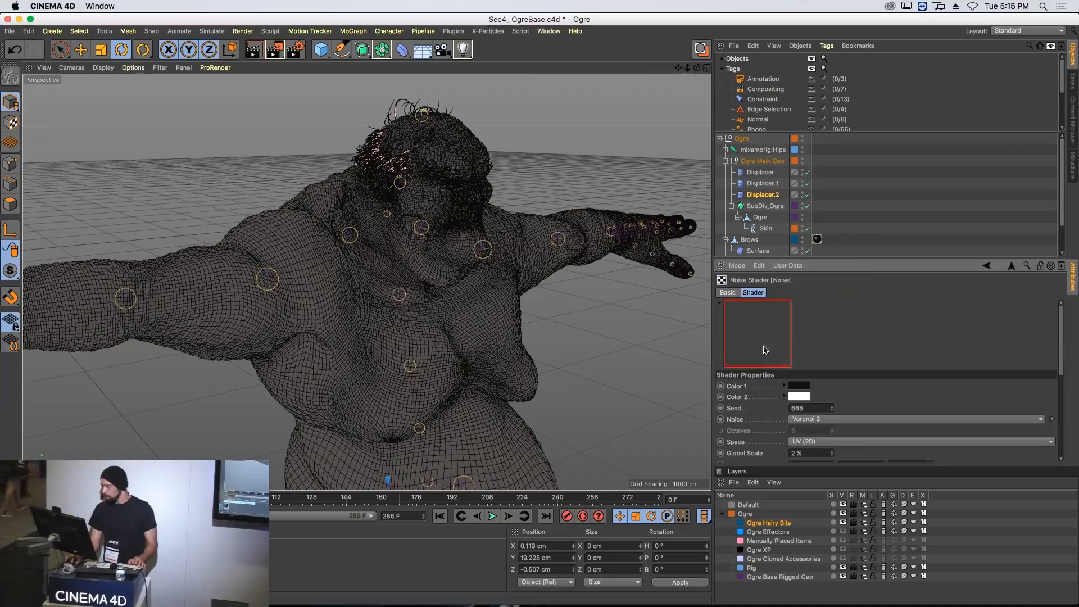
left_click(1040, 419)
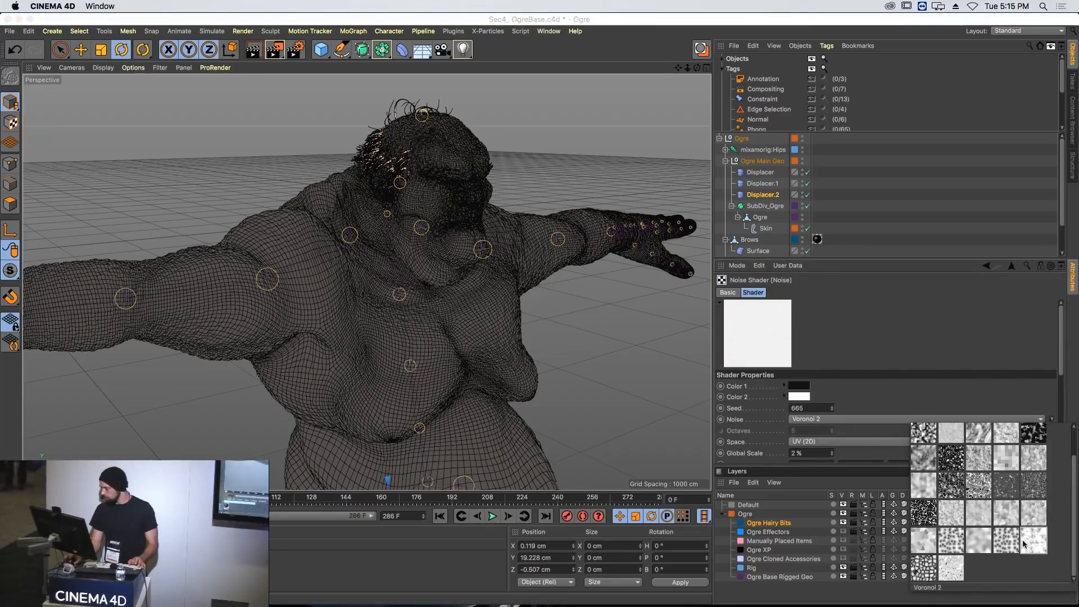
left_click(952, 543)
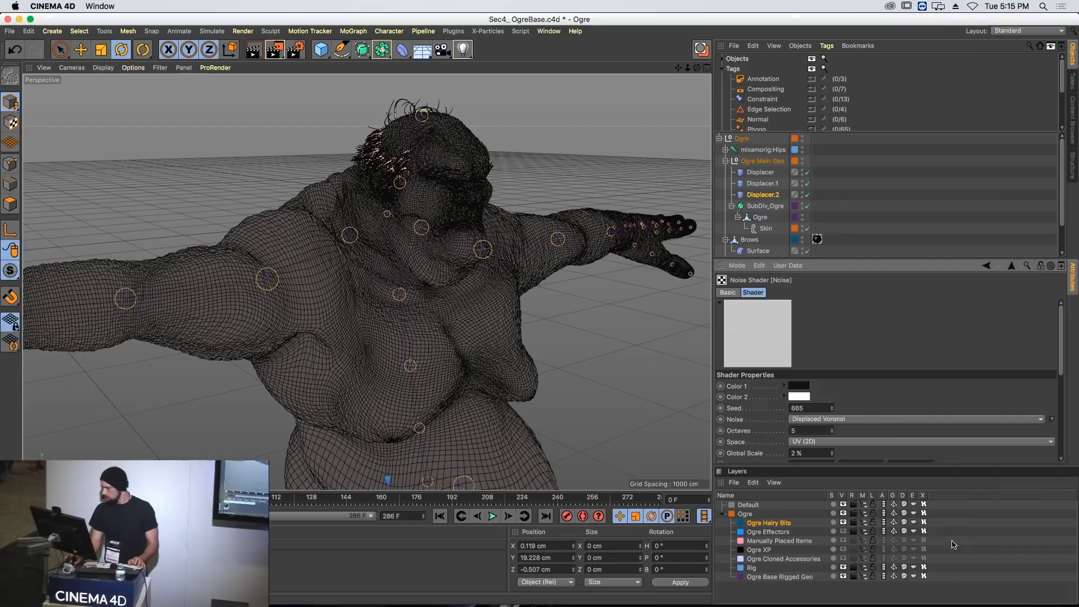
- Set the global scale of the Displaced Voronoi noise to 50%
scroll(830, 350, "down", 2)
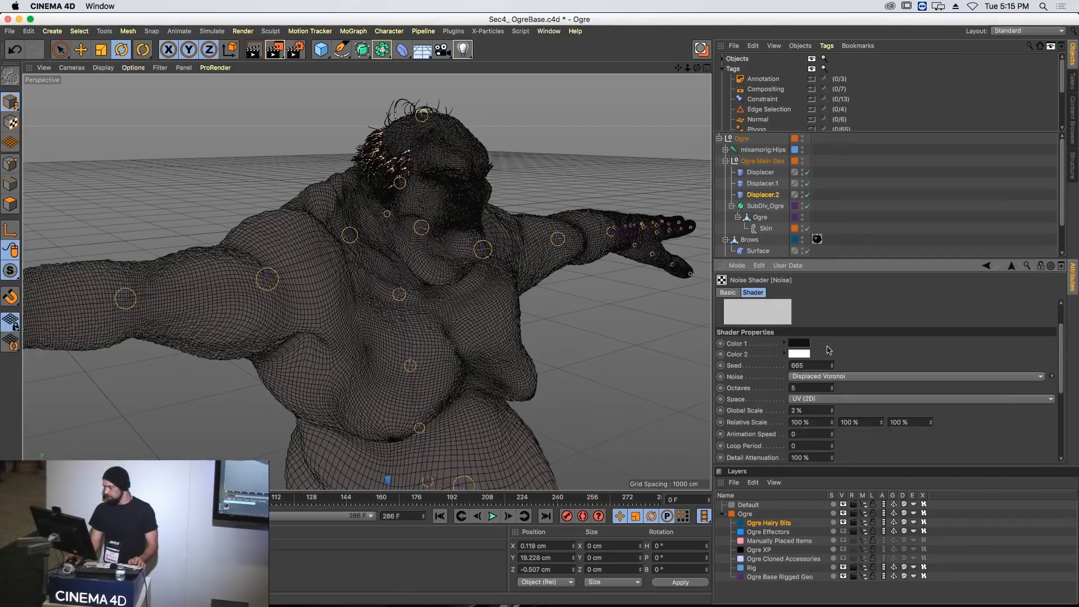
left_click(819, 422)
left_click_drag(816, 411, 765, 407)
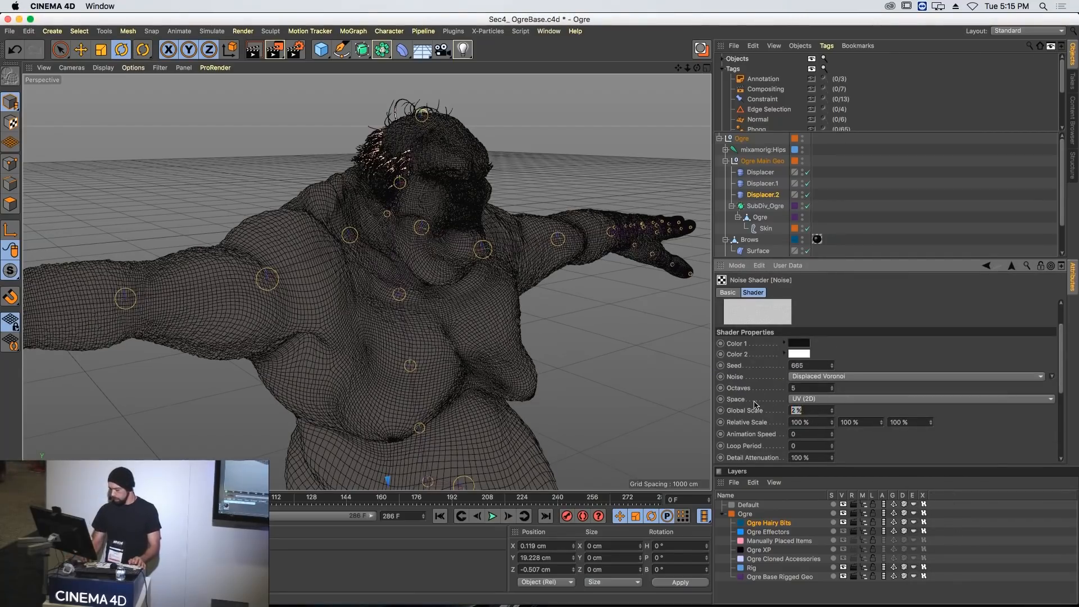
type("50")
key("Return")
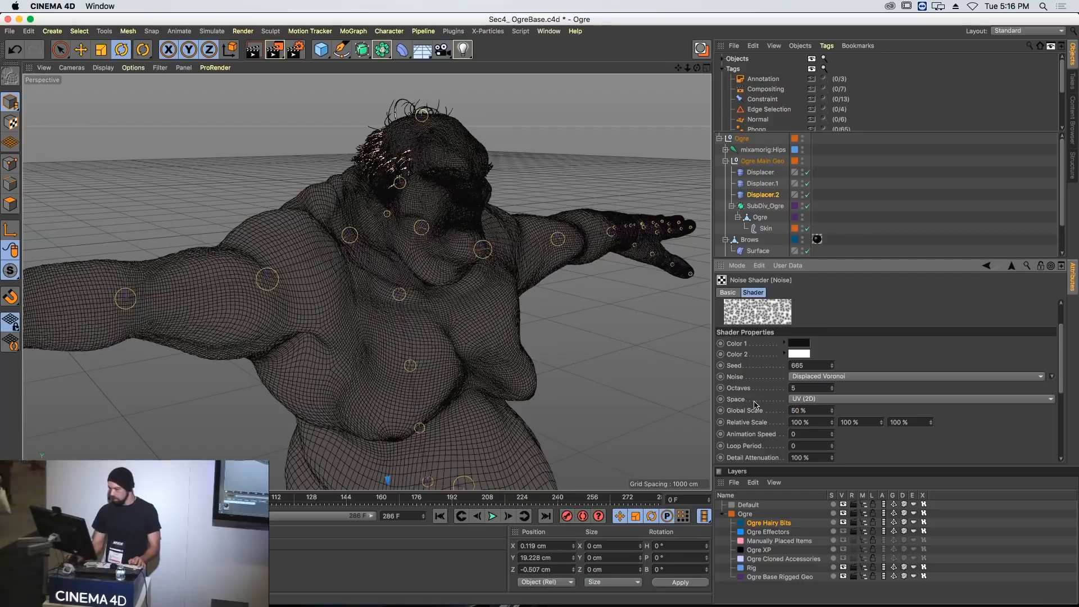
- Raise the noise's low clip to 34% and set its Color 1 to a neutral grey with 50% value
scroll(757, 389, "down", 5)
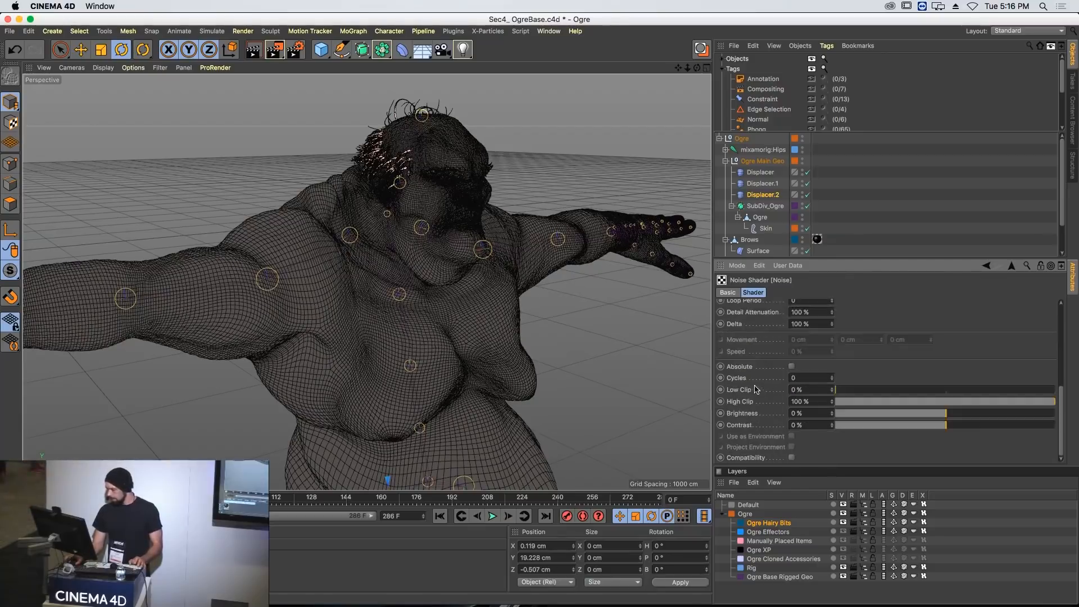
left_click_drag(846, 394, 911, 392)
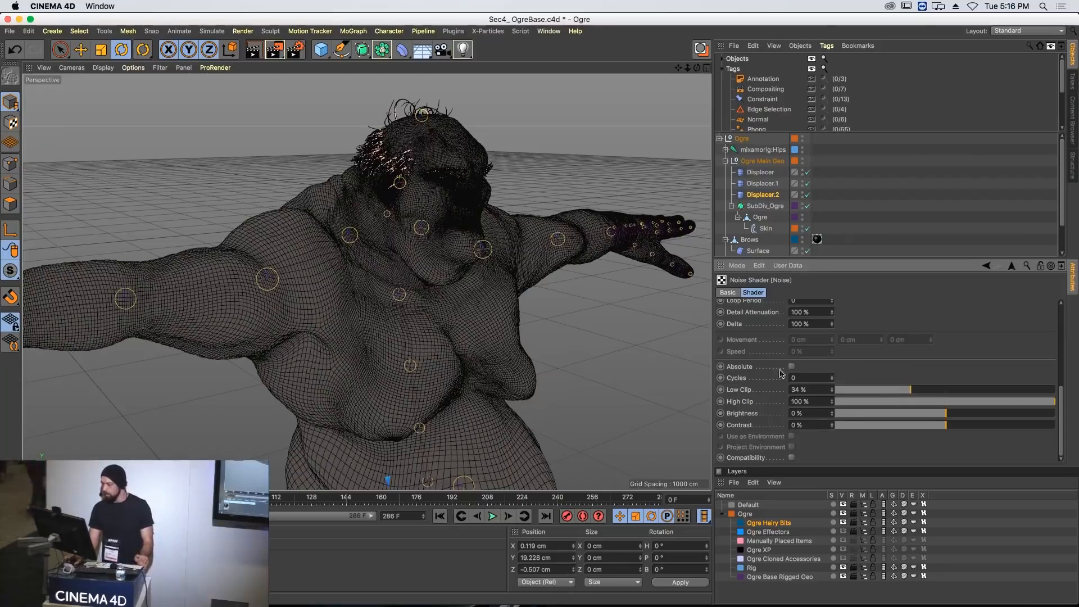
scroll(855, 371, "up", 5)
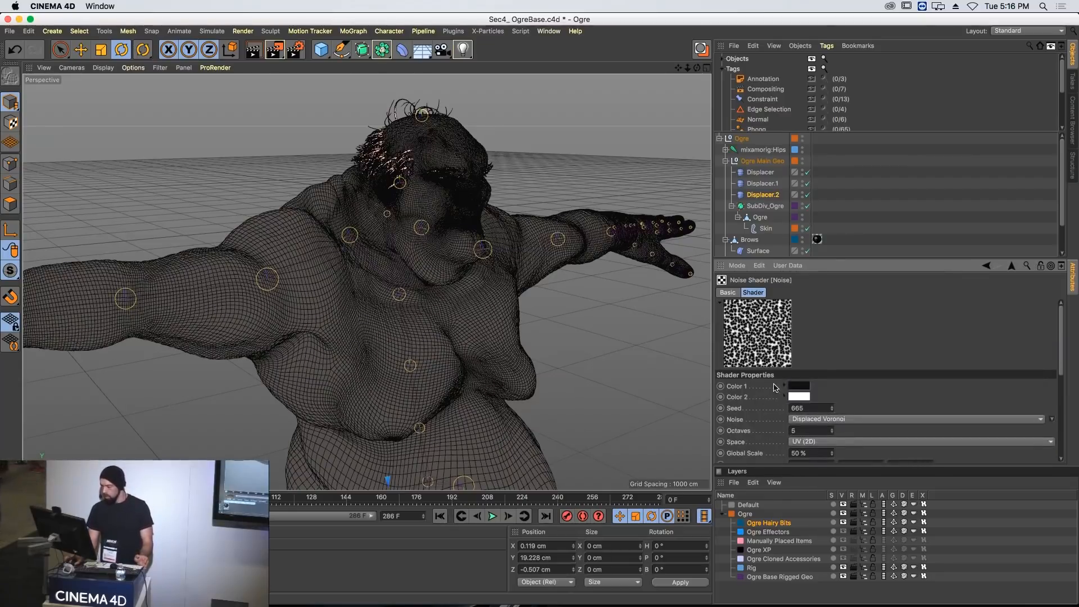
left_click(796, 388)
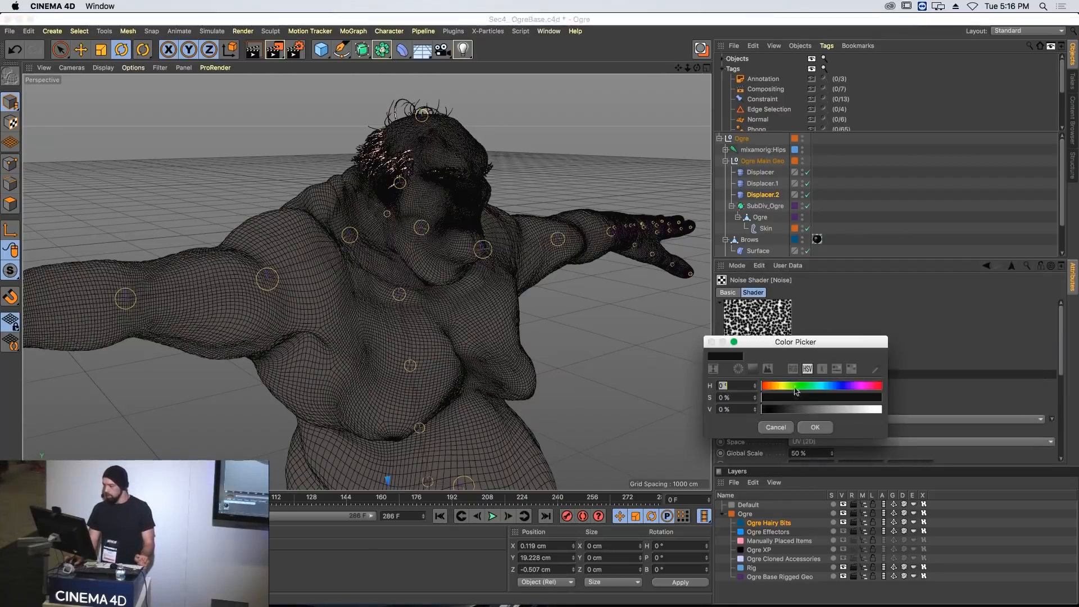
left_click(817, 410)
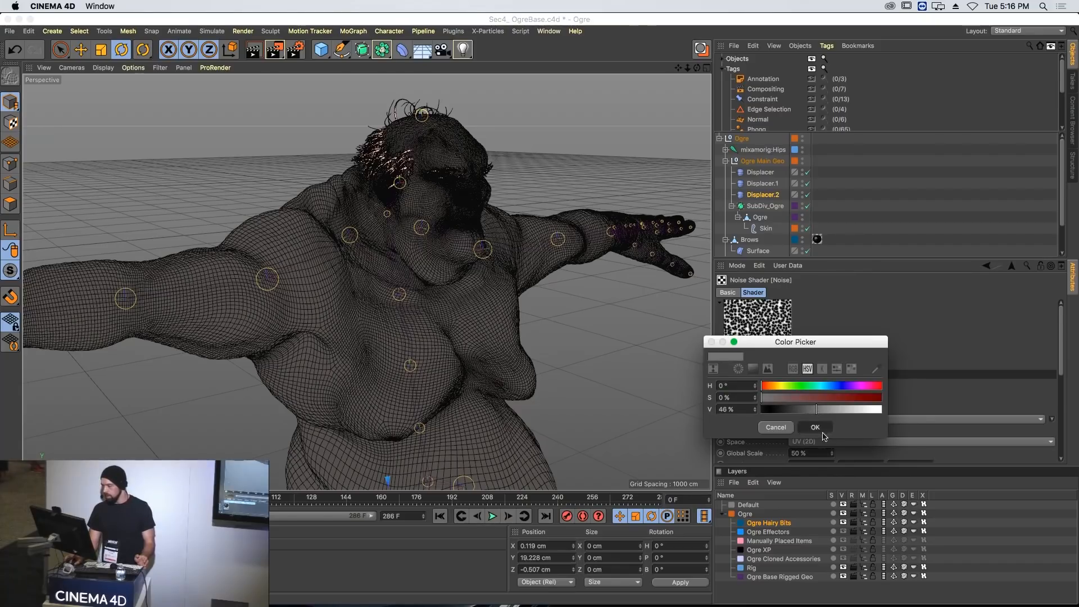
left_click(816, 427)
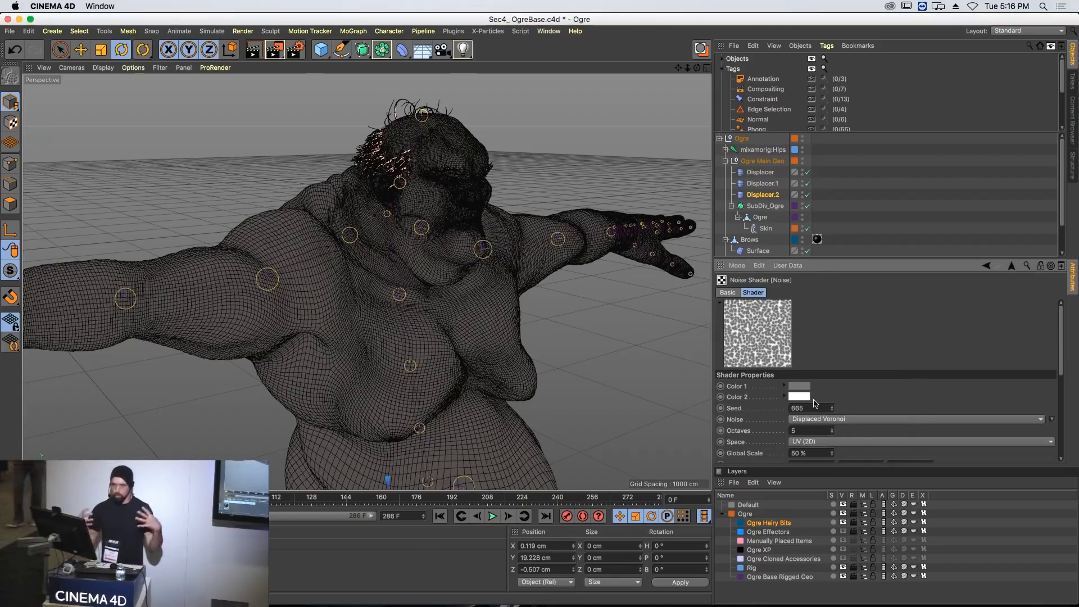
left_click(799, 386)
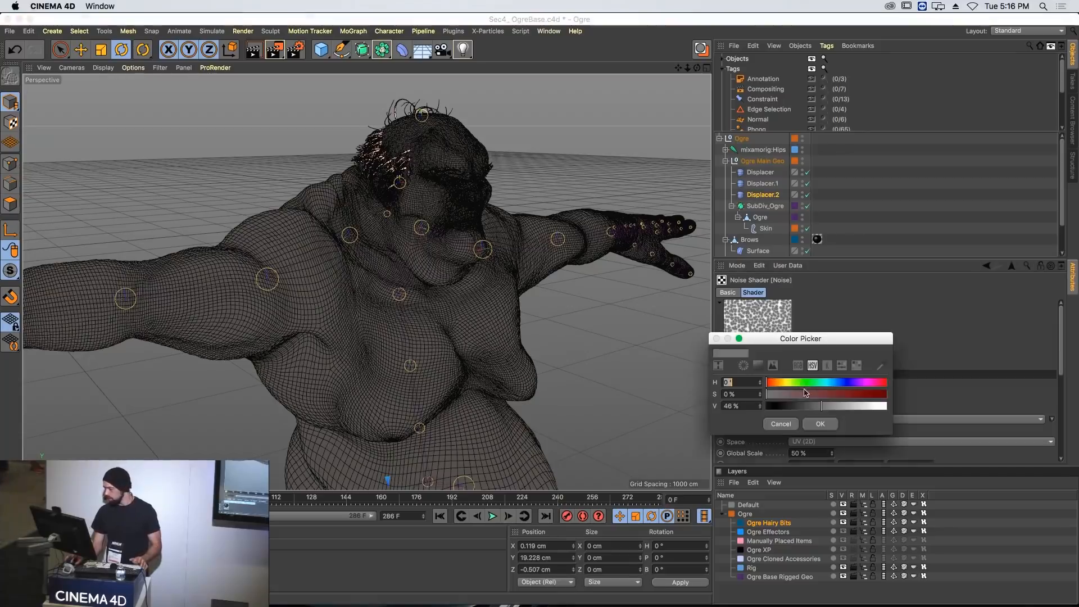
double_click(742, 406)
type("50")
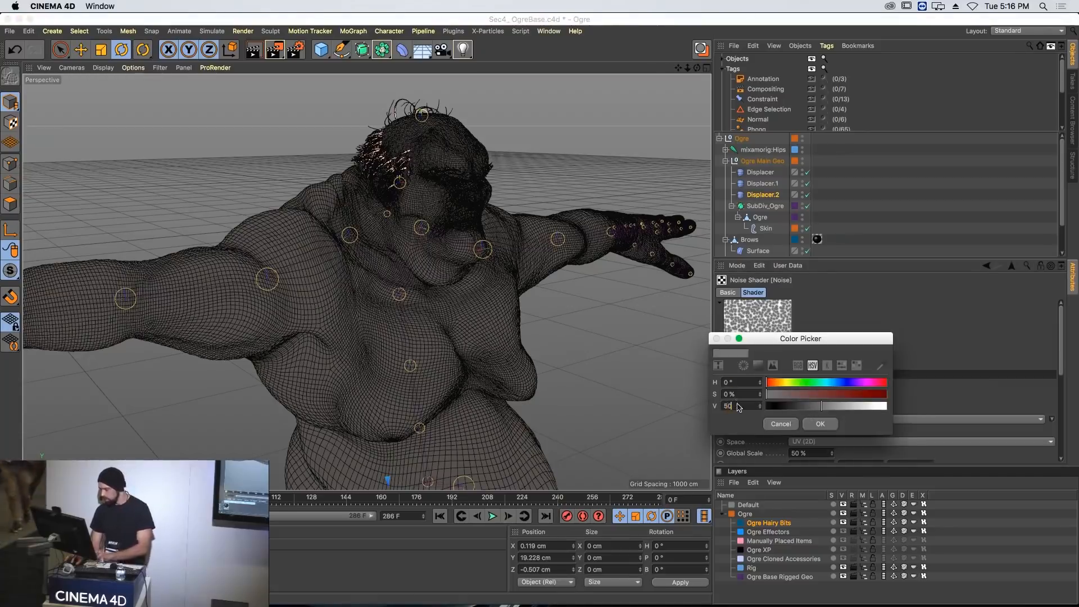
key("Return")
- Set the third Displacer's height to 25 cm
scroll(828, 332, "down", 1)
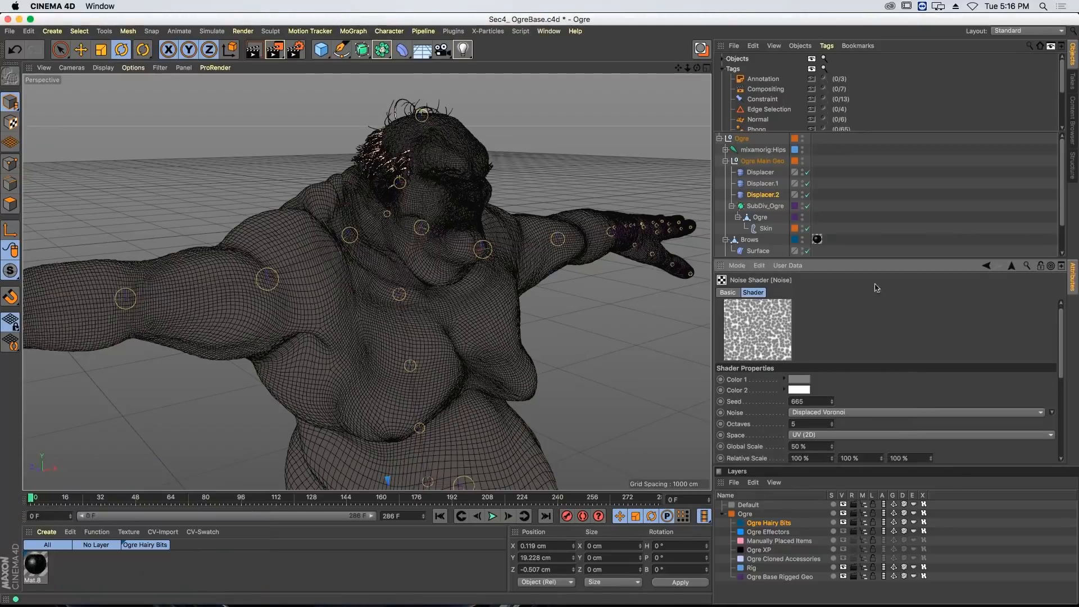
left_click(1011, 266)
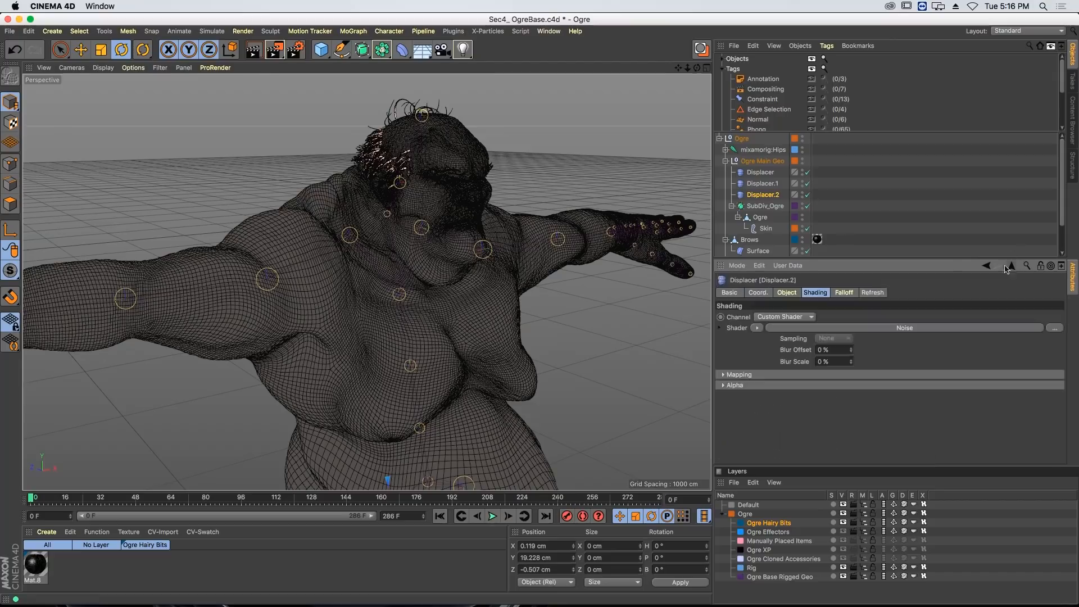
left_click(788, 293)
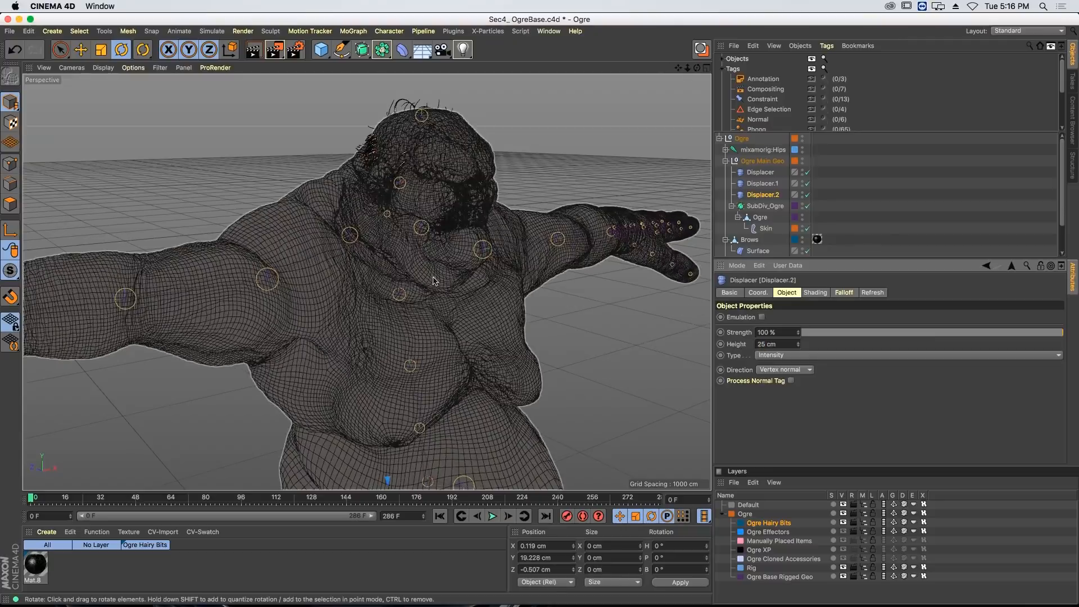
- Raise the low clip of the third Displacer's noise to 41% and set that Displacer's height to 60 cm
left_click_drag(433, 281, 433, 291, "alt")
mouse_move(433, 291)
right_mouse_down("alt")
mouse_move(442, 285)
mouse_move(433, 309)
right_mouse_up("alt")
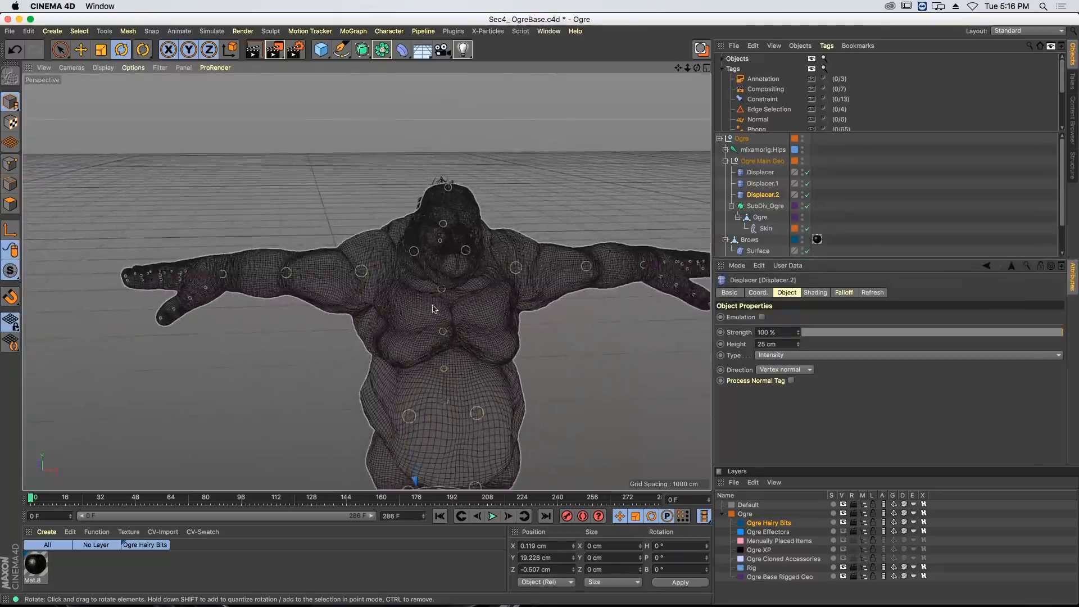
left_click_drag(433, 309, 434, 299, "alt")
left_click(816, 293)
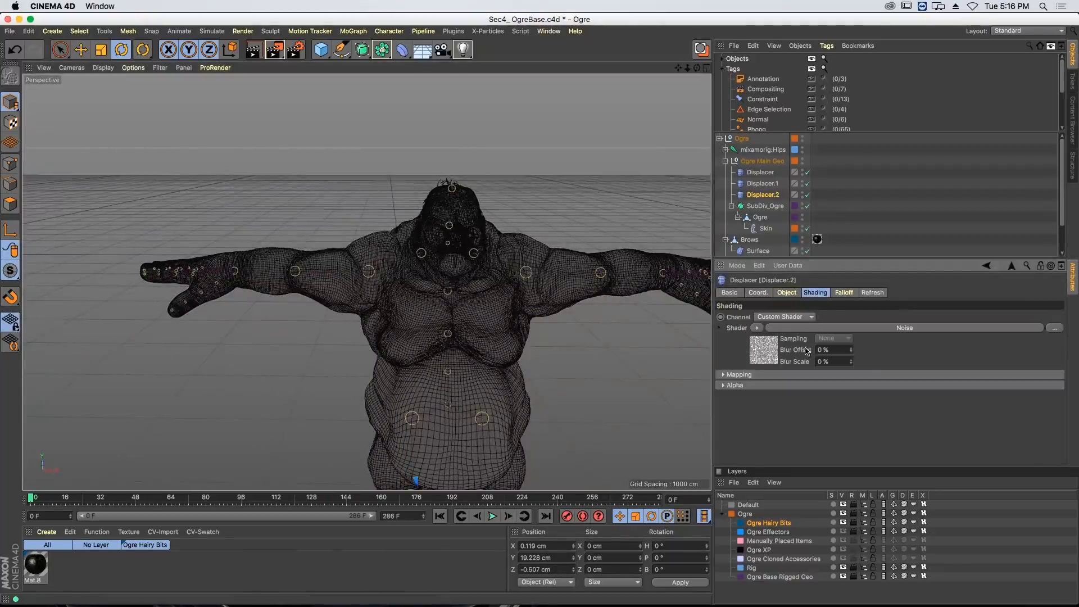
left_click(760, 353)
scroll(863, 419, "down", 5)
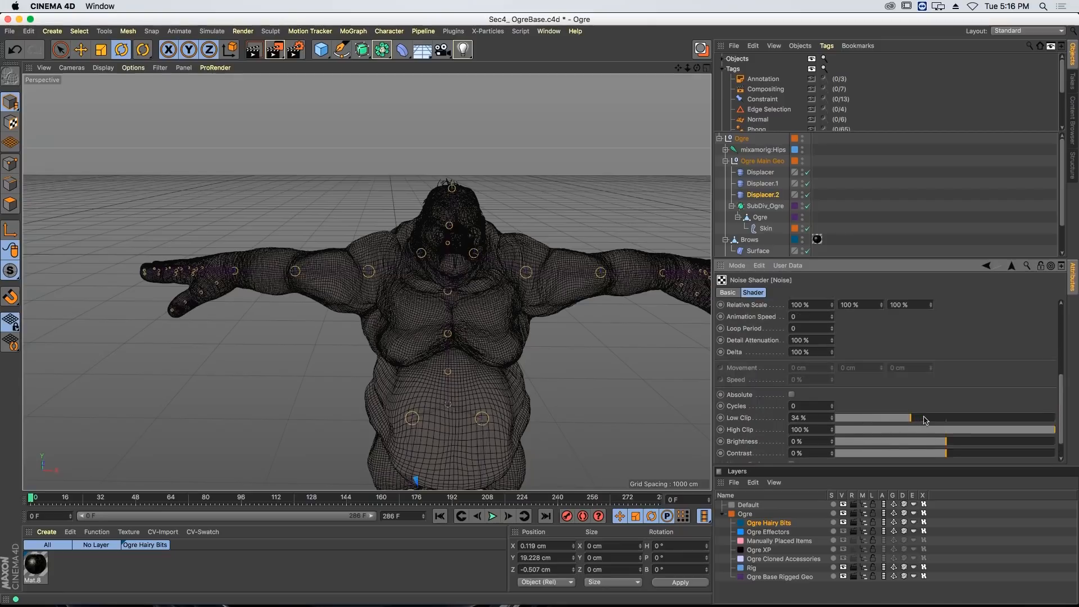
left_click(1012, 268)
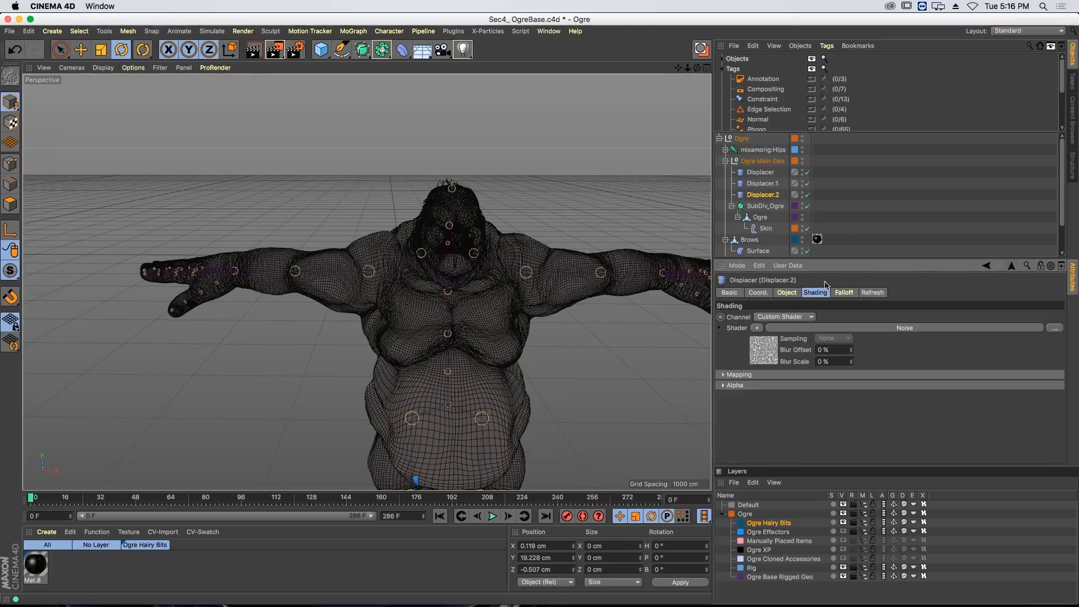
left_click(787, 293)
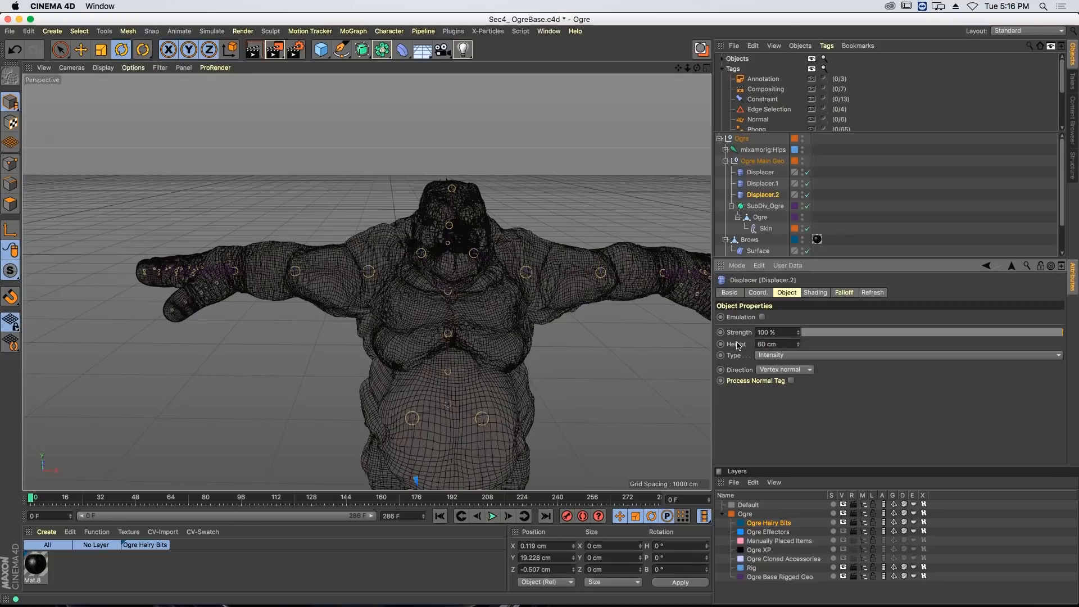
- Lower the low clip of the third Displacer's noise to 16%
left_click(815, 293)
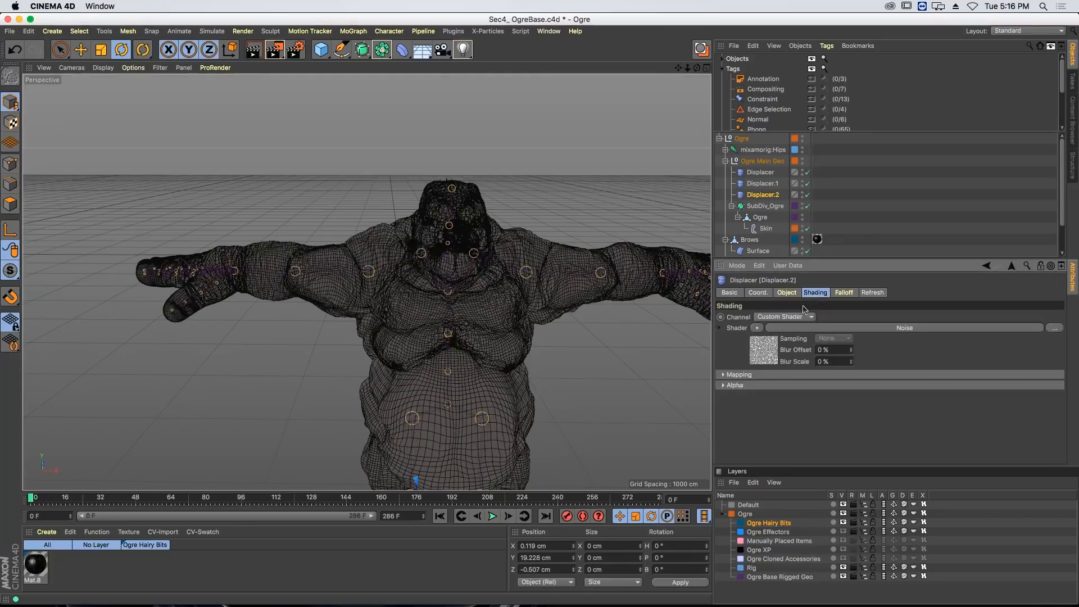
left_click(765, 363)
scroll(758, 423, "down", 10)
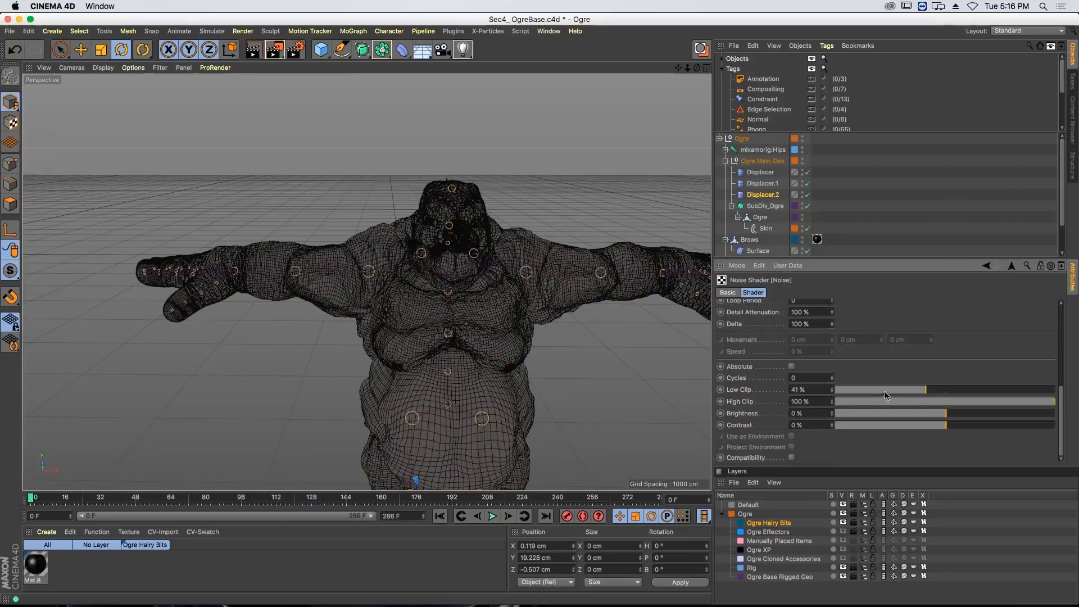
left_click_drag(920, 392, 871, 392)
- Switch the third Displacer's type to Intensity (Centered) and inspect the ogre from the side
left_click(777, 194)
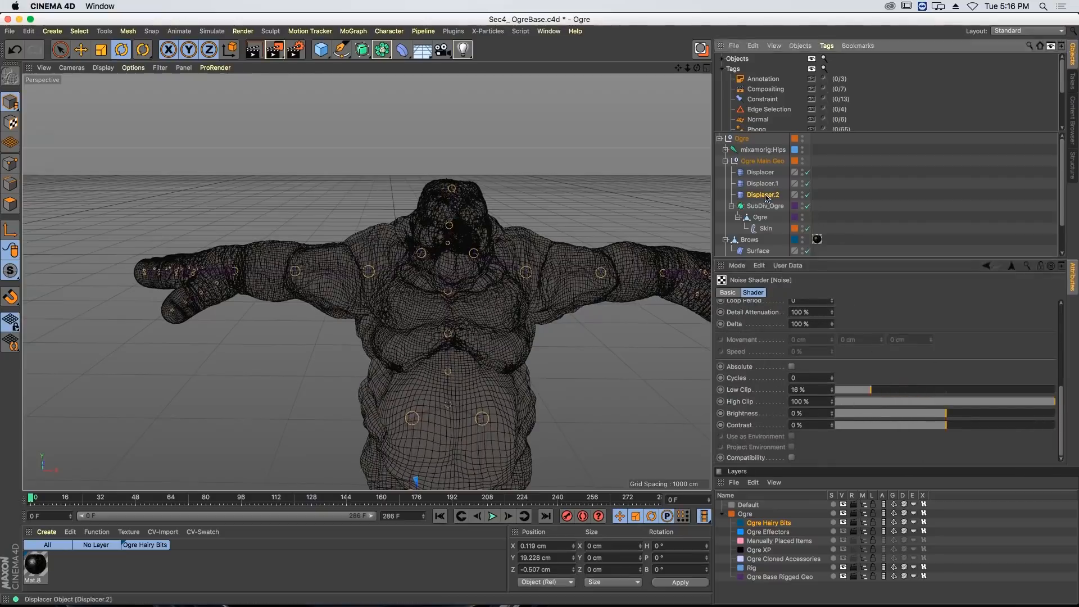
left_click(787, 293)
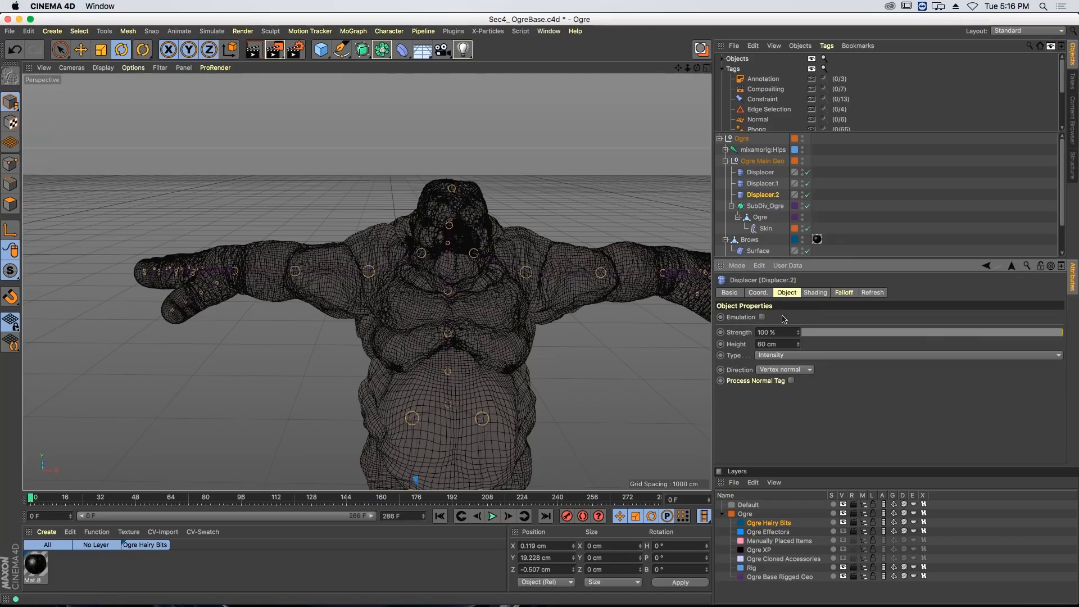
left_click(786, 356)
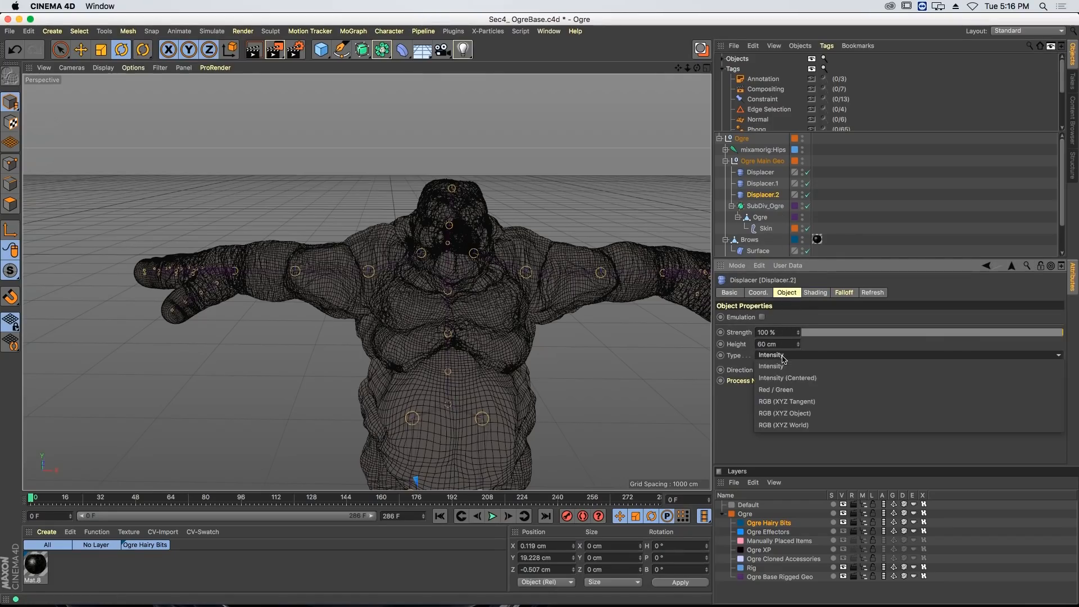
left_click(792, 377)
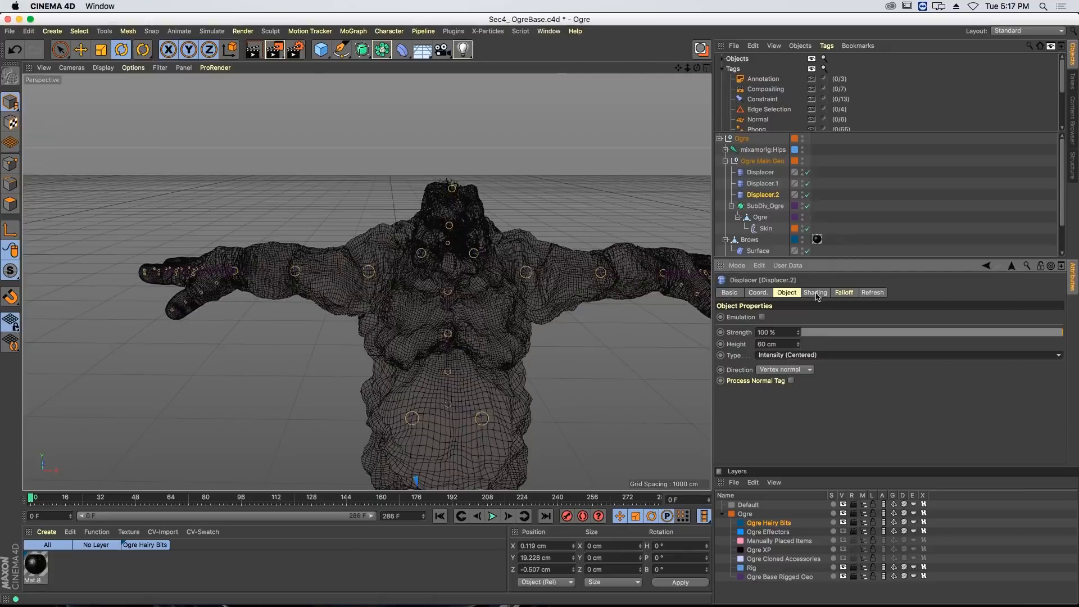
left_click_drag(487, 280, 762, 242, "alt")
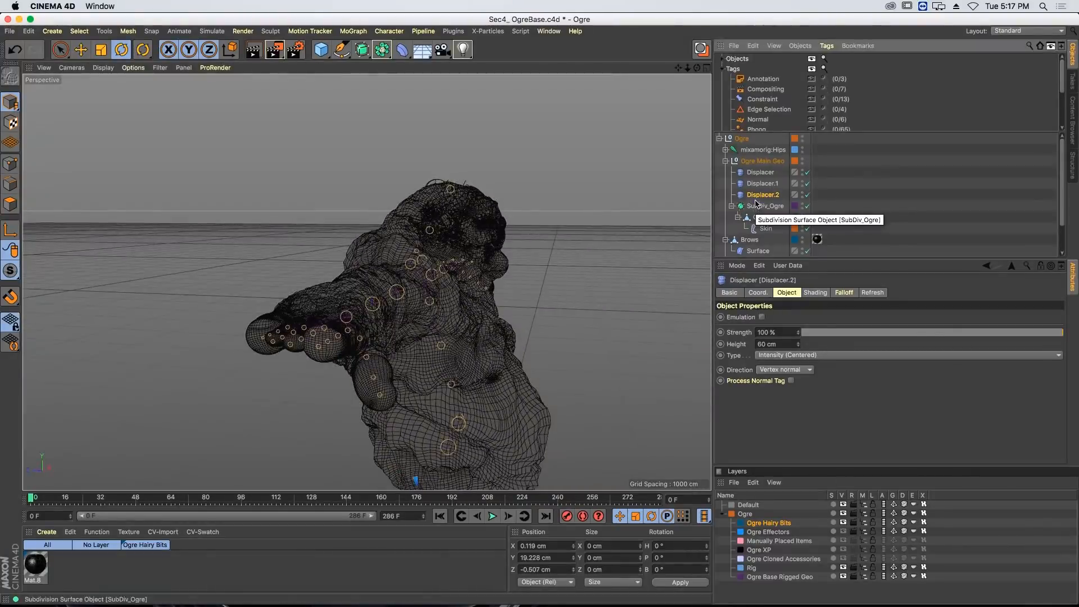
- Duplicate the third Displacer and set the copy's height to 10 cm
left_click_drag(765, 195, 767, 200, "ctrl")
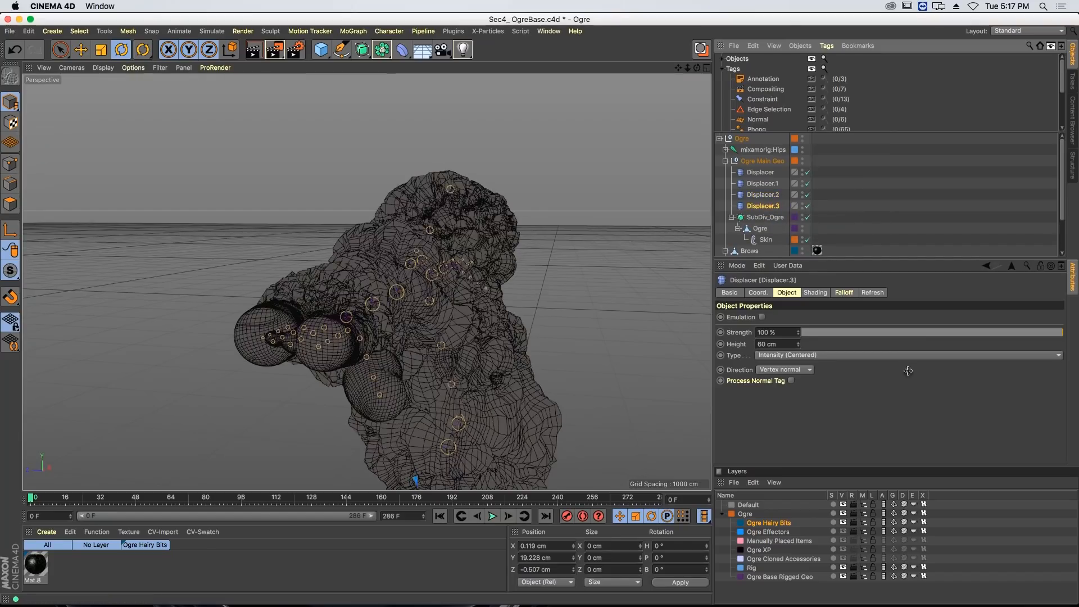
left_click_drag(795, 345, 751, 344)
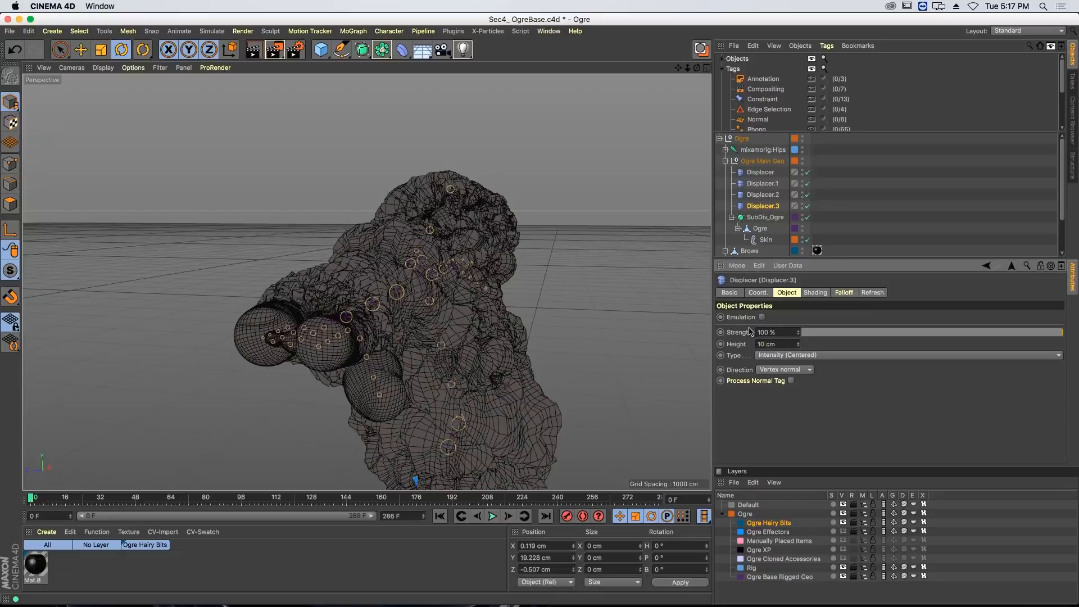
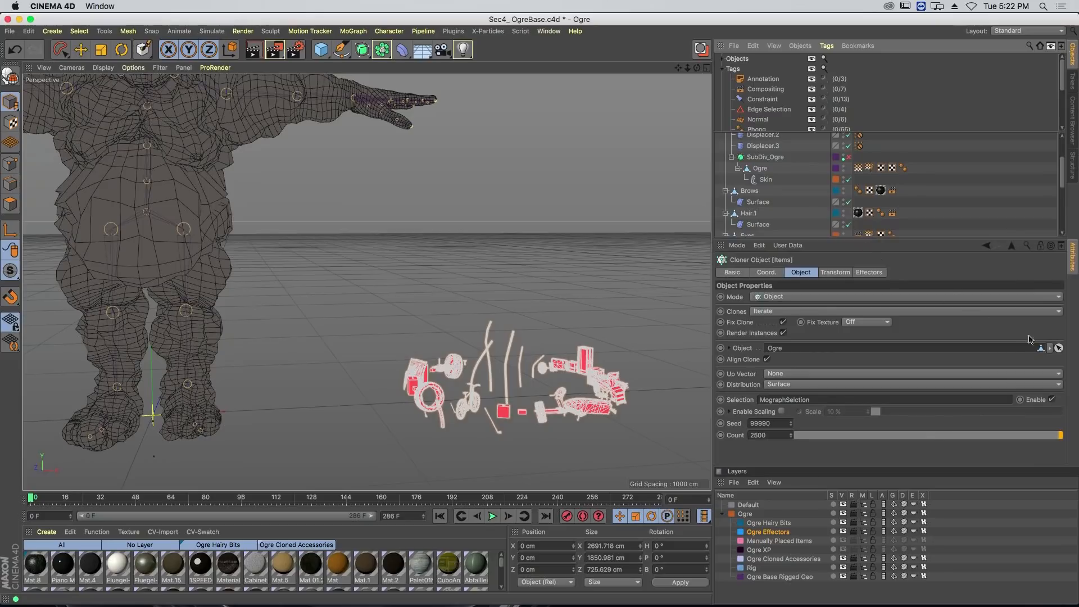
- Clear the Items cloner's object link and assign the Ogre polygon mesh to it again
left_click(1050, 348)
left_click(1048, 360)
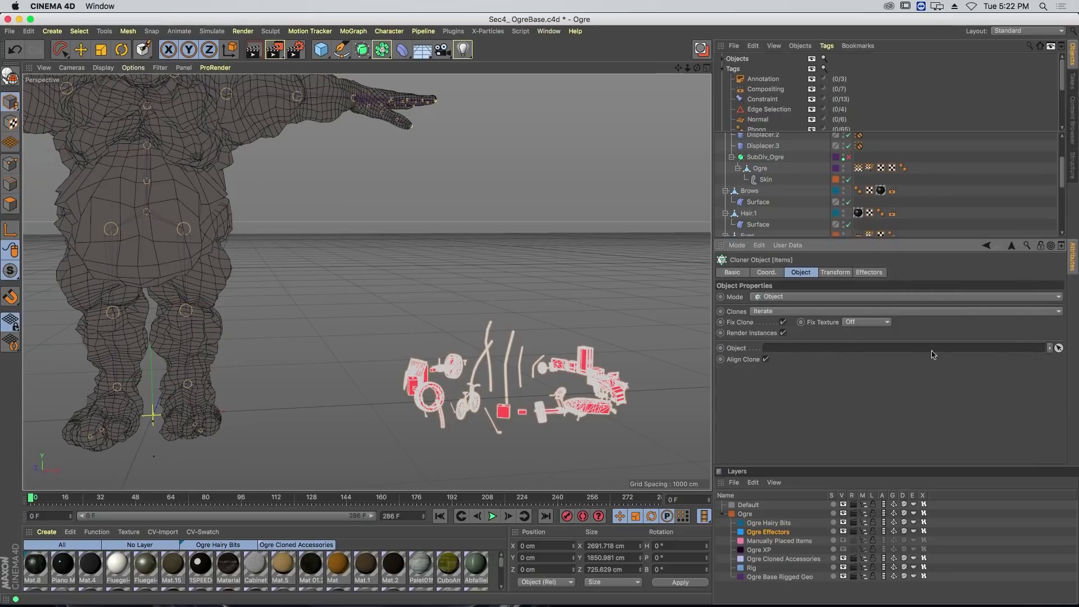
left_click(1058, 349)
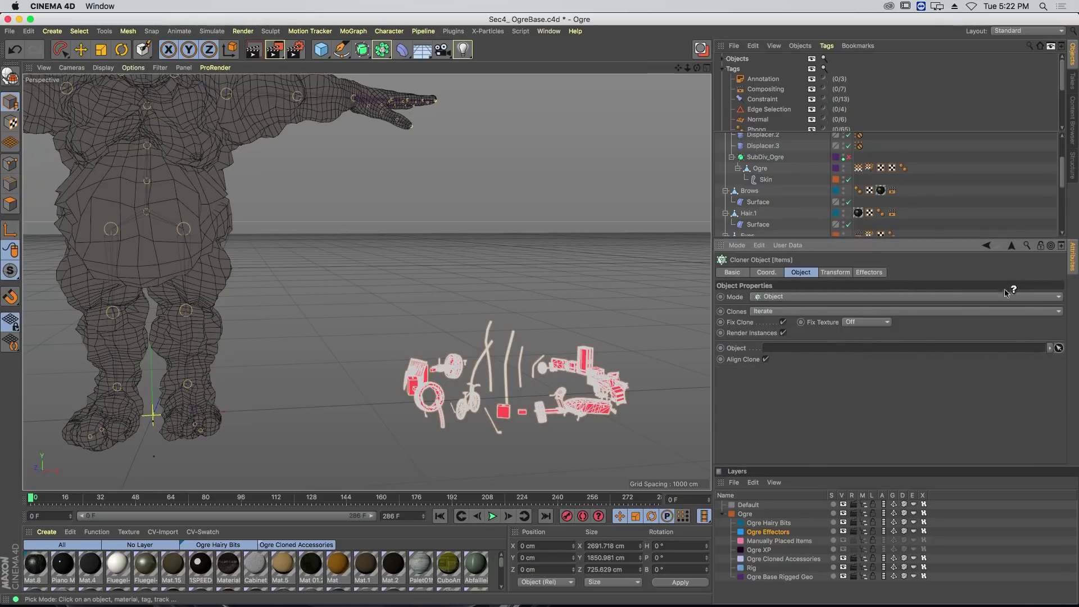
left_click(760, 169)
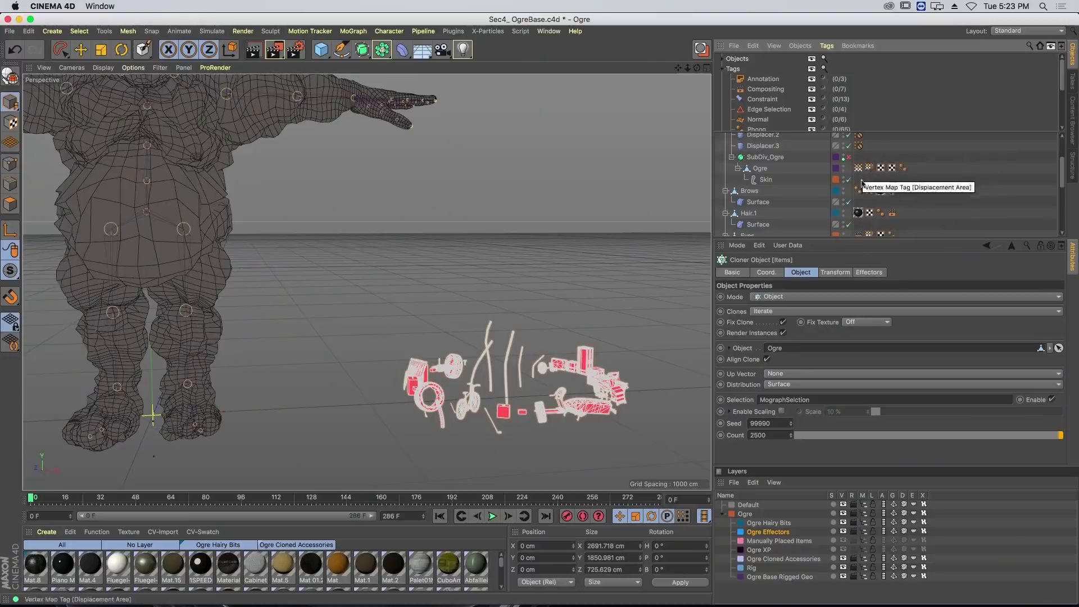
- Enable the Items cloner and clear its Selection restriction so clones cover the whole ogre
scroll(849, 158, "down", 5)
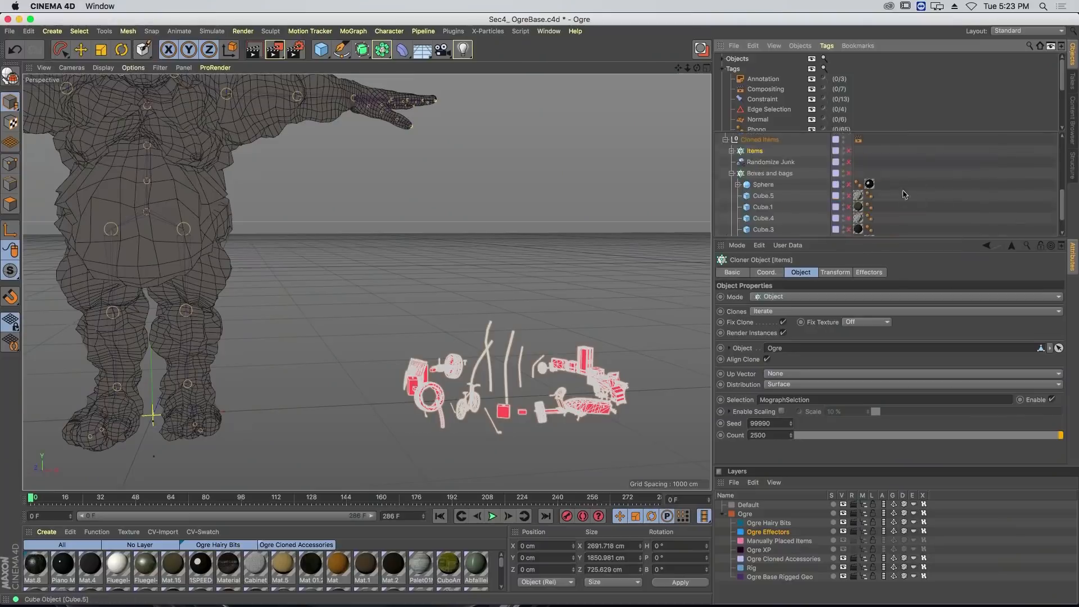
left_click(849, 151)
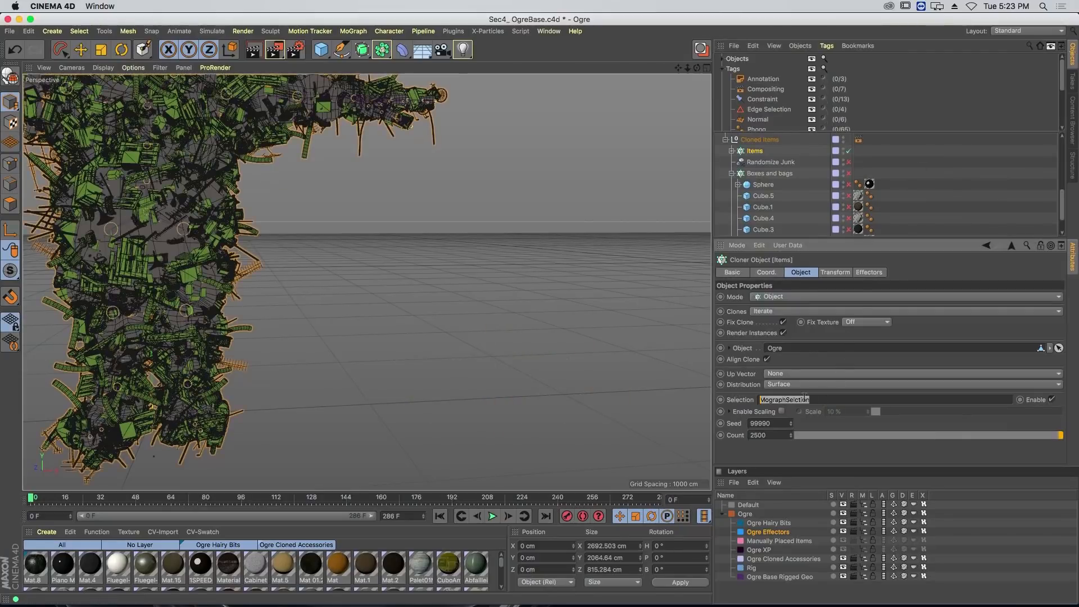
key("BackSpace")
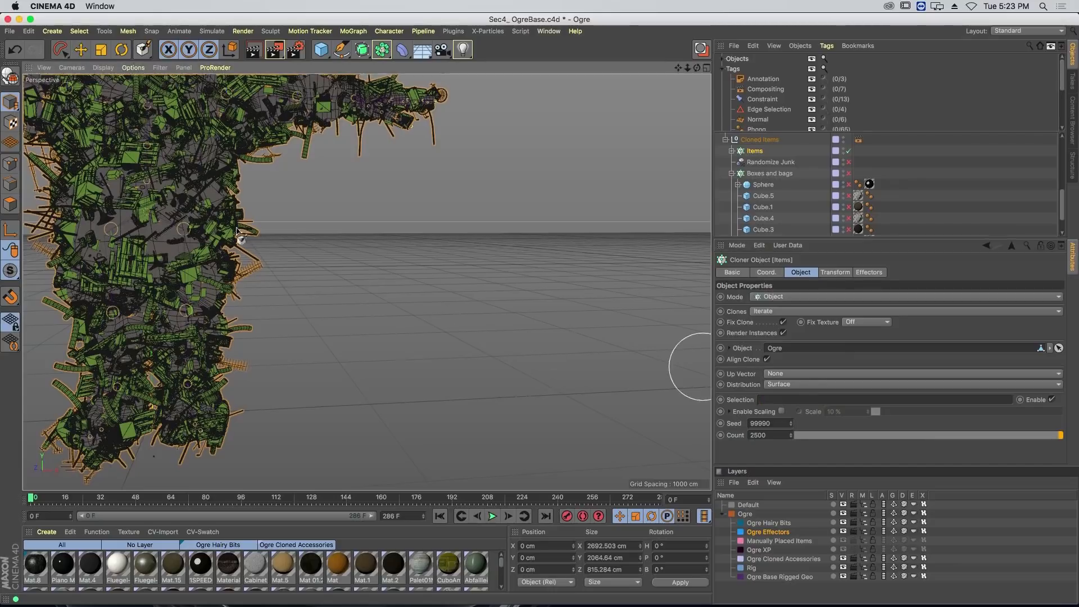
middle_click_drag(290, 248, 415, 307, "alt")
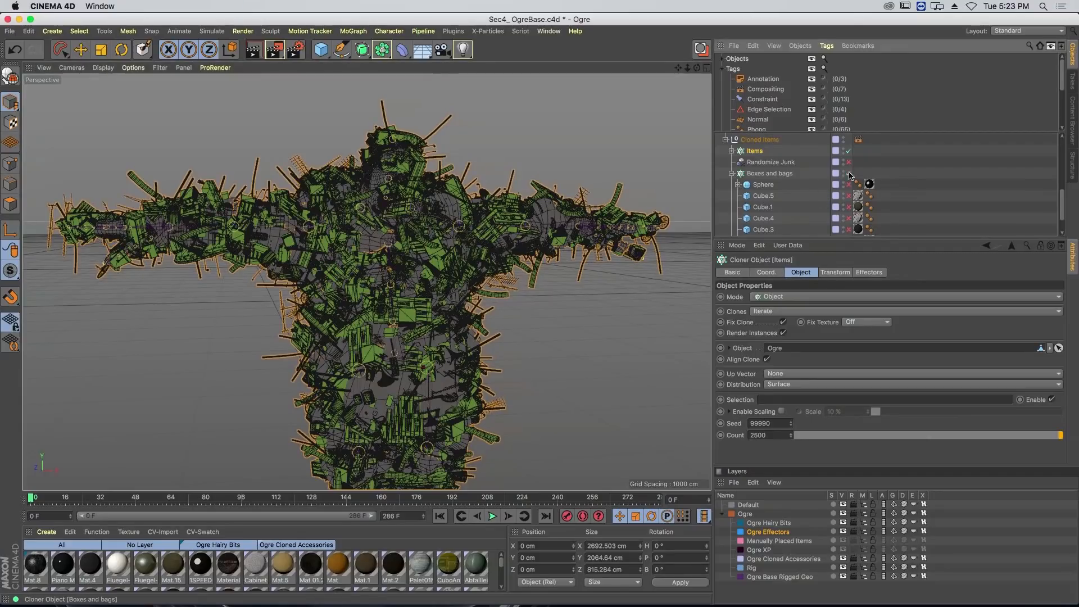
- Enable the sphere and all the cubes inside the Boxes and bags cloner
left_click_drag(849, 185, 850, 232)
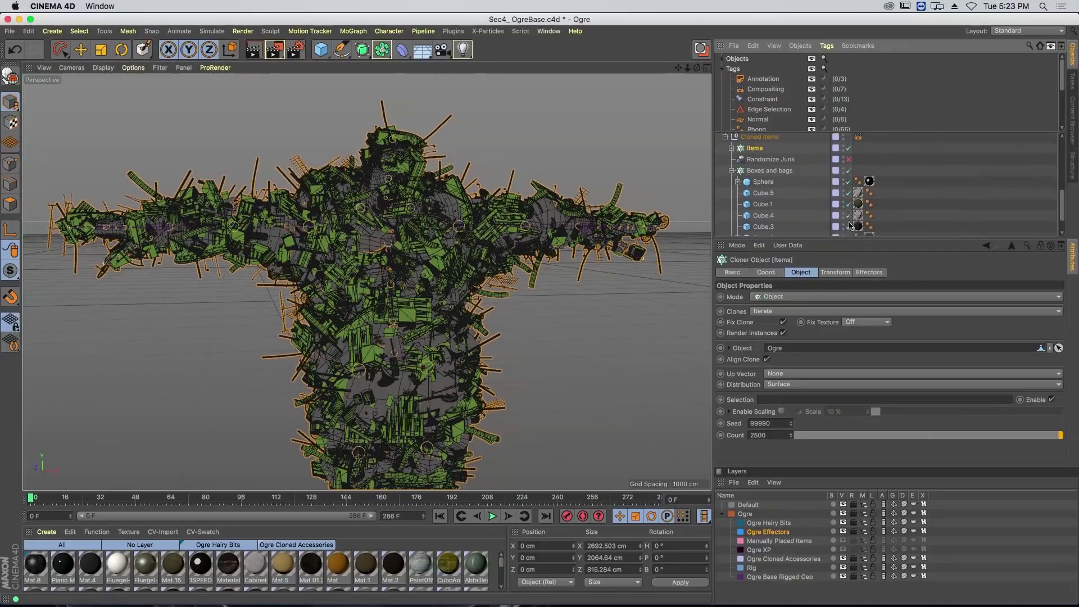
scroll(873, 227, "down", 3)
left_click(849, 209)
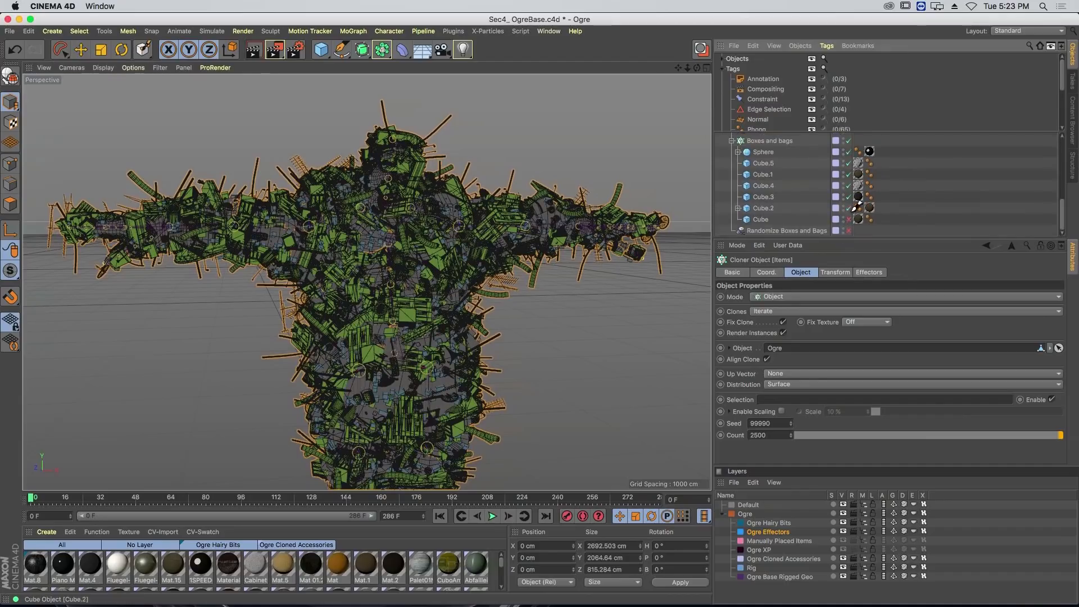
left_click(851, 219)
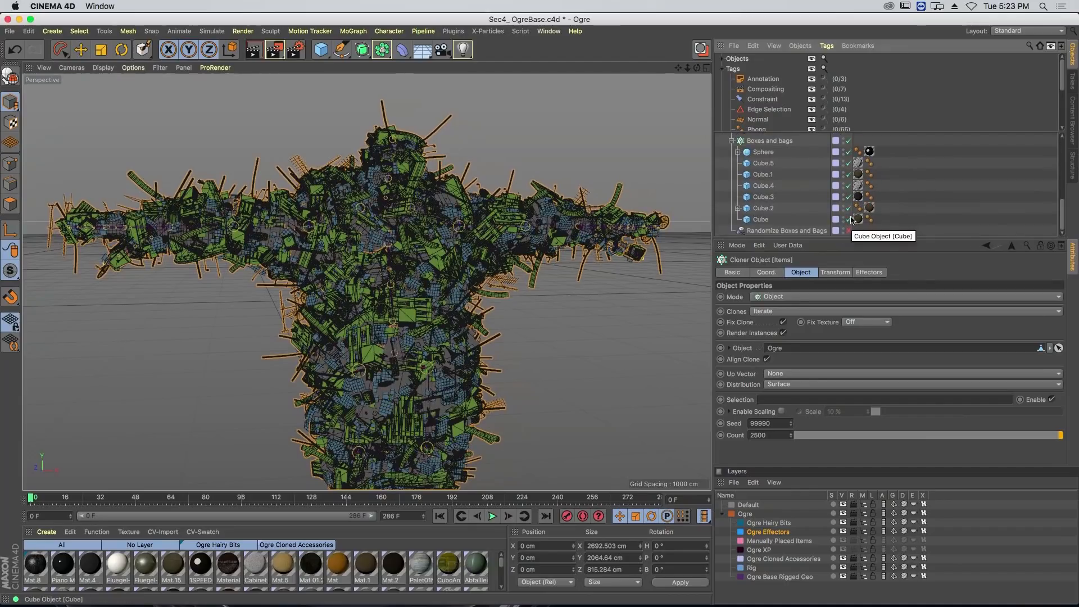
- Enable the Randomize Boxes and Bags effector and the Randomize Junk effector
left_click(792, 231)
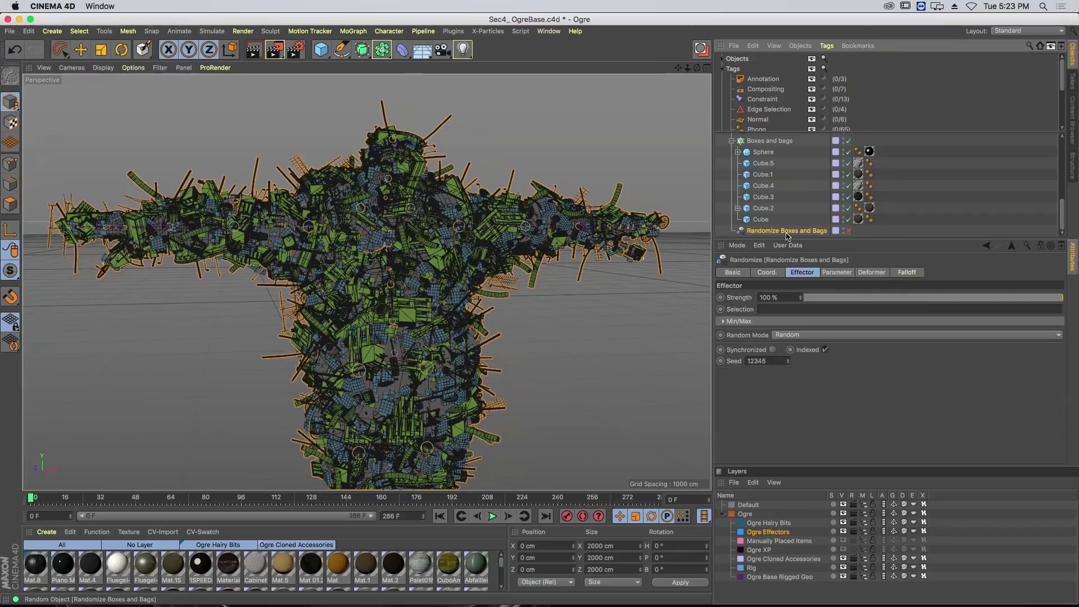
left_click(829, 274)
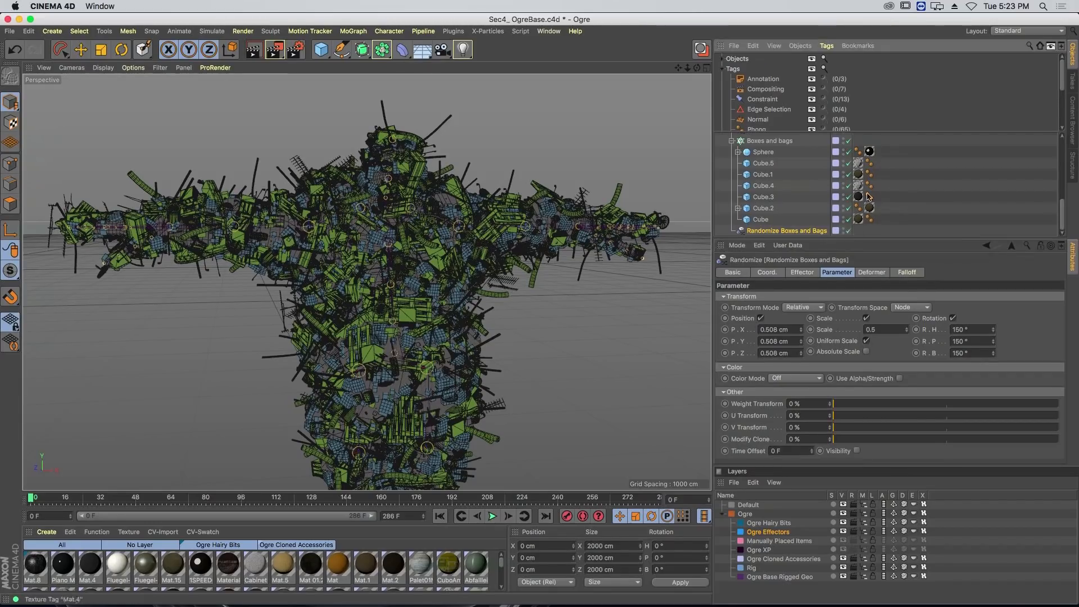
scroll(927, 179, "up", 3)
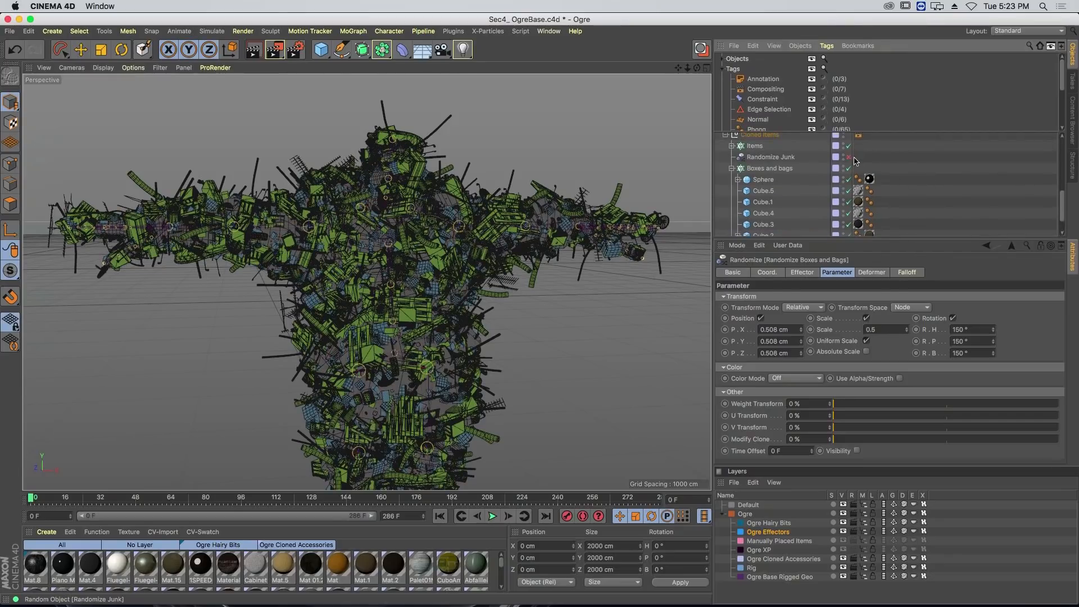
left_click(848, 158)
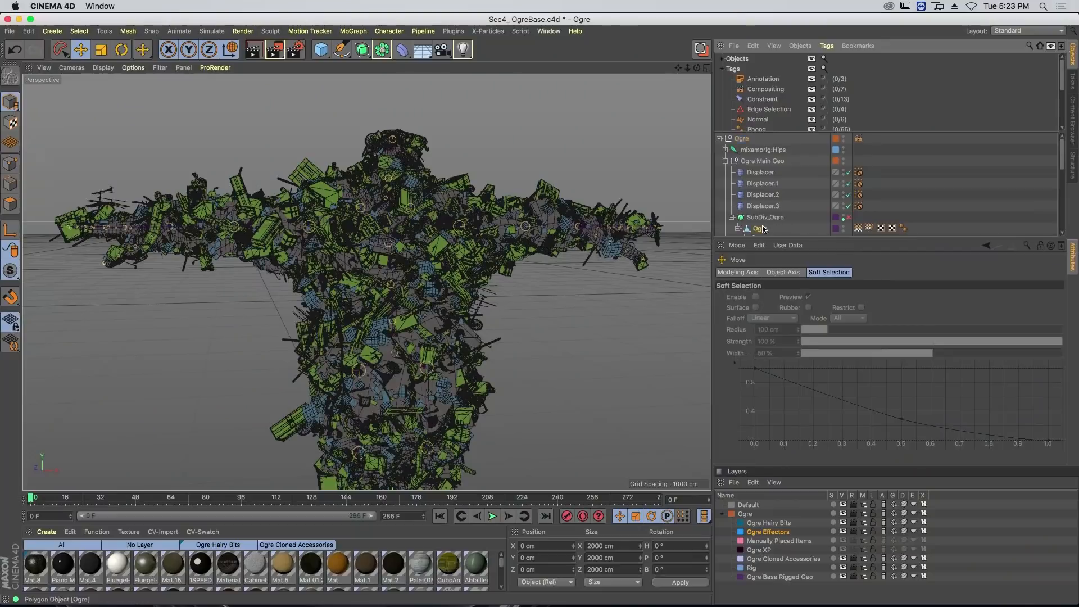
- Store the Ogre mesh's selected body polygons, without head and hands, as a polygon selection tag named MographRestrist
left_click(759, 229)
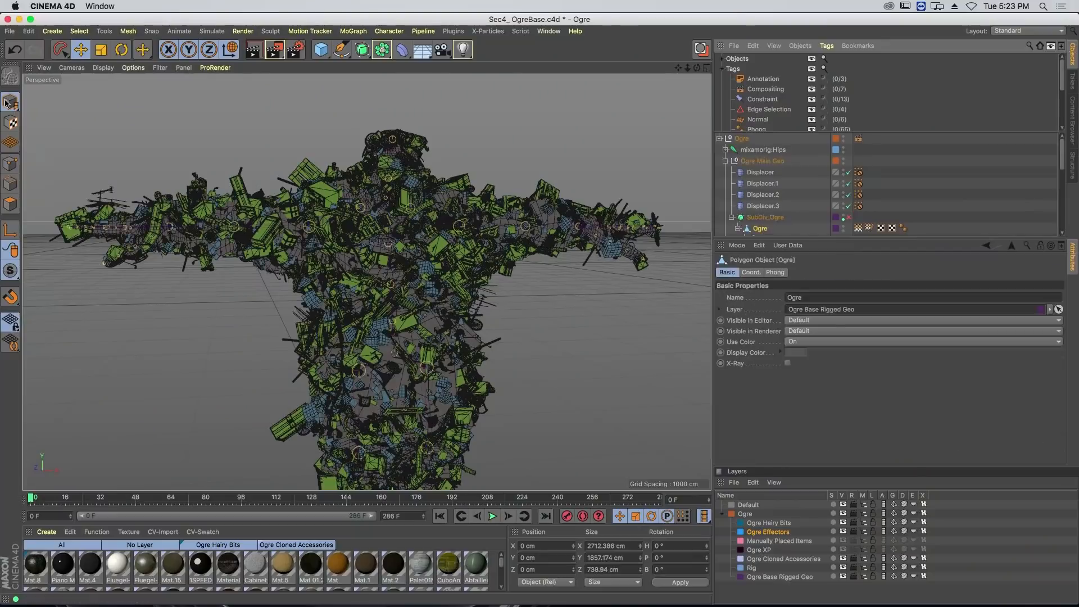
left_click(11, 205)
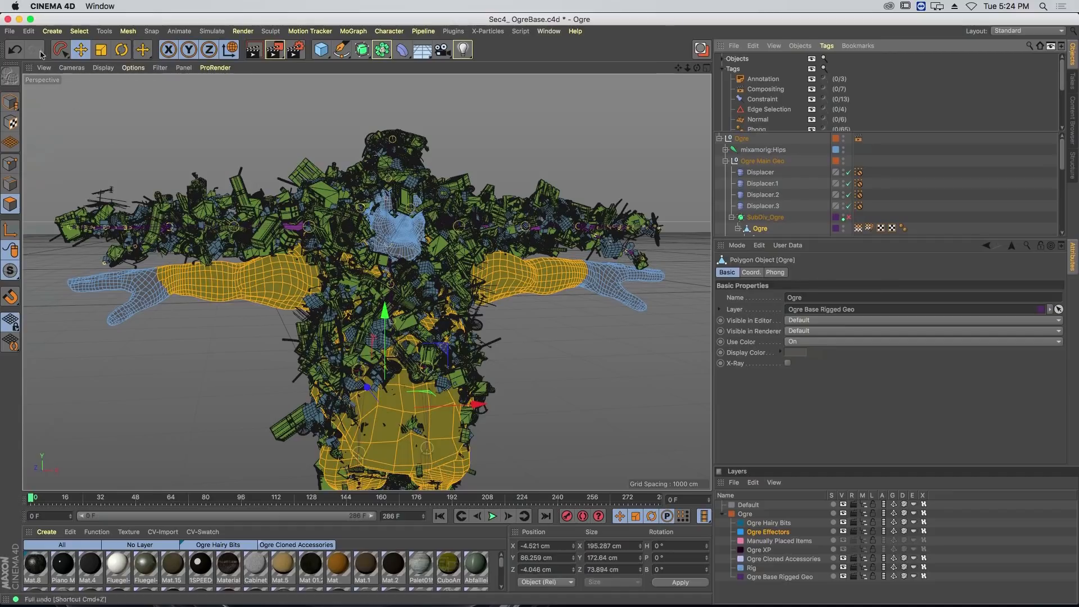
left_click(79, 31)
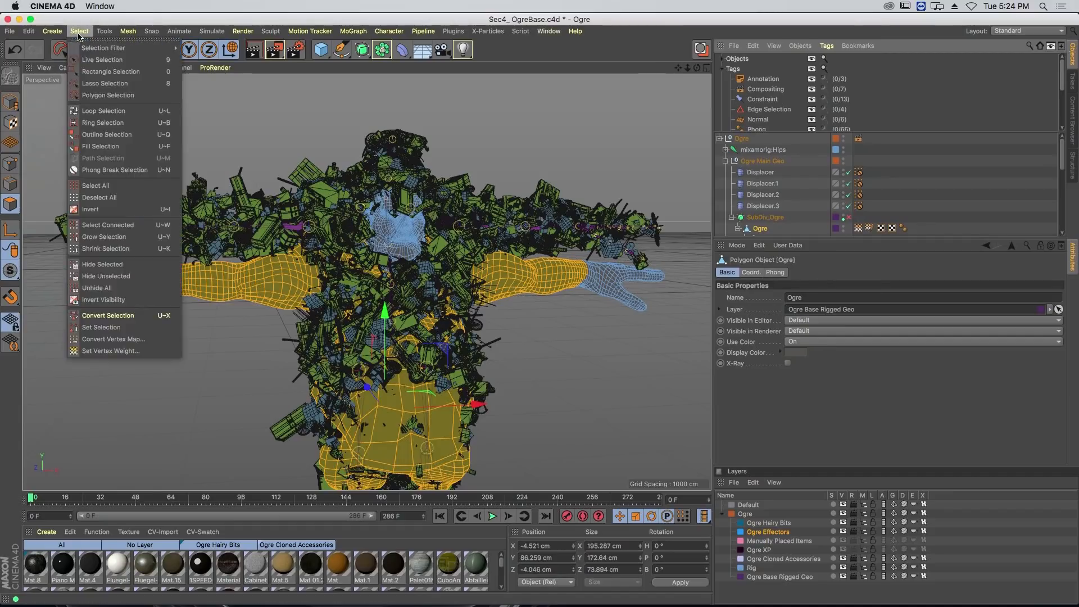
left_click(110, 329)
left_click(795, 287)
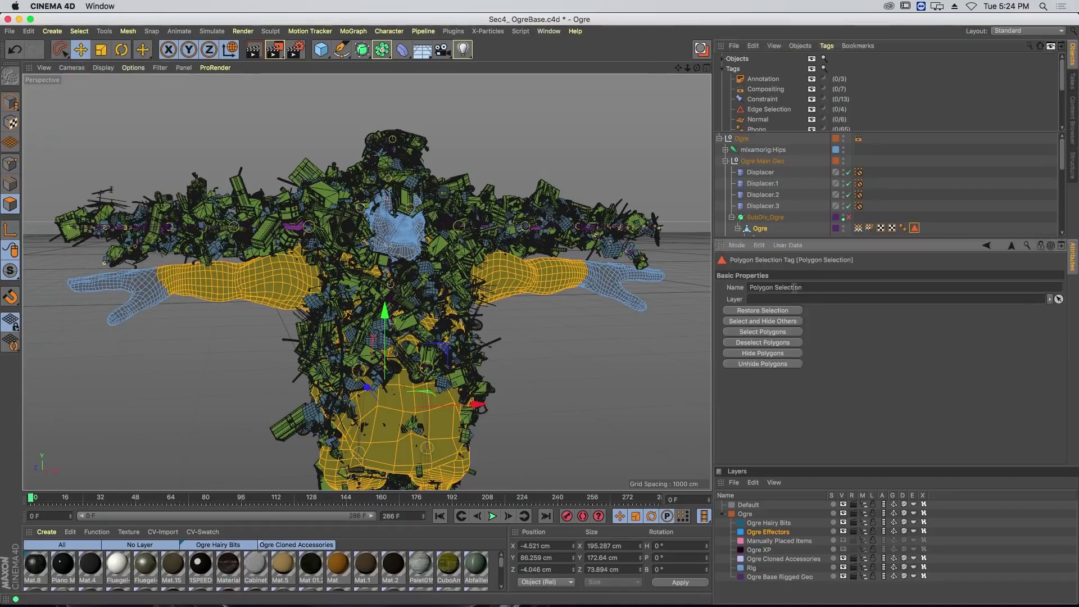
type("Moc")
key("Return")
- Restrict the Items and Boxes and bags cloners together to the MographRestrist polygon selection
scroll(930, 231, "down", 5)
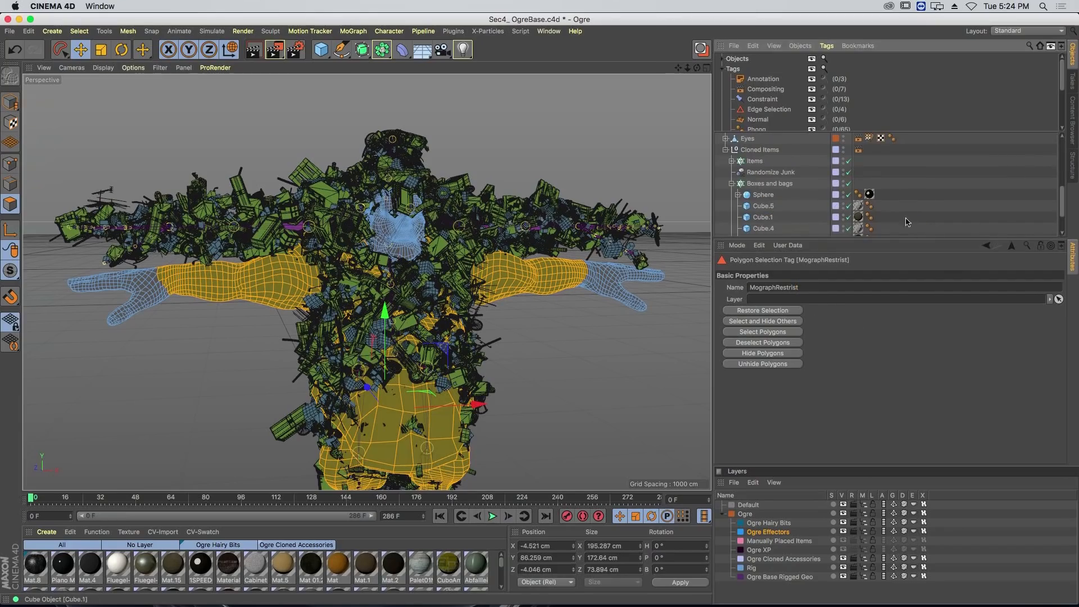
left_click(770, 184)
left_click(756, 161)
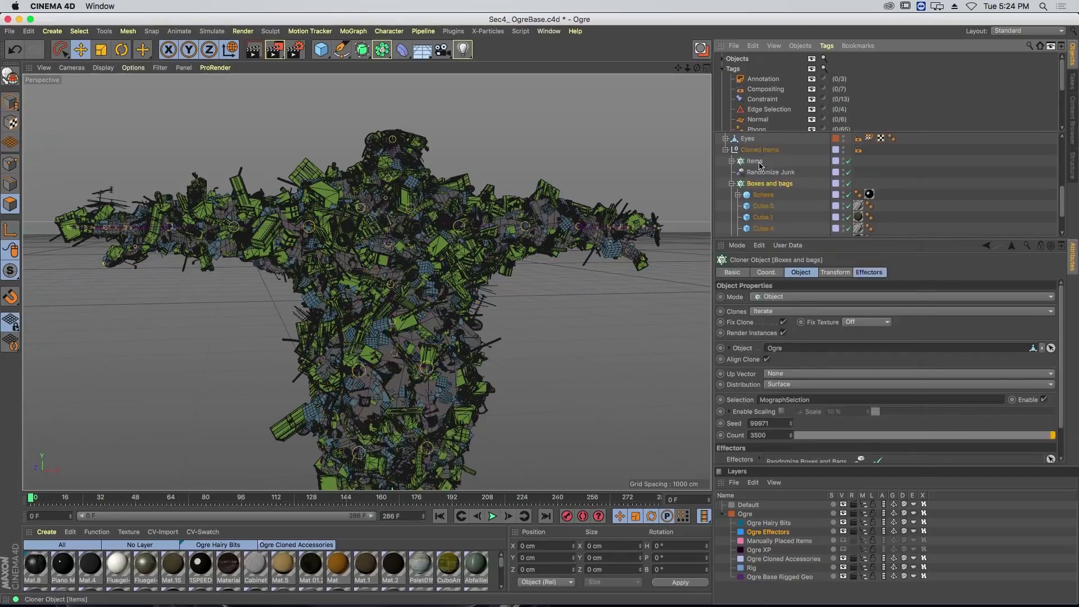
right_click(759, 163)
left_click(1067, 185)
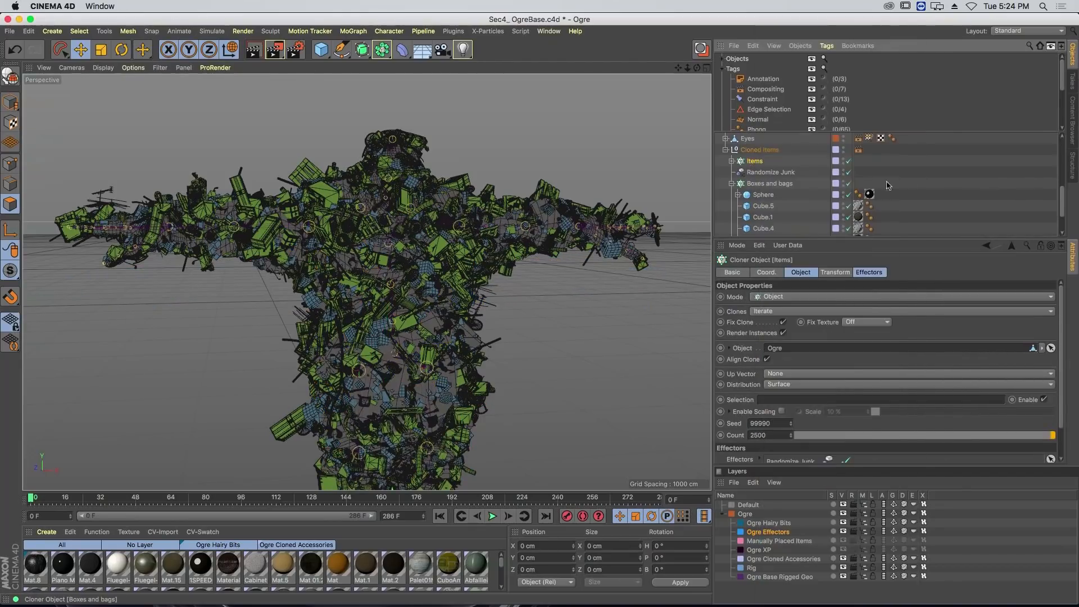
left_click(770, 183, "ctrl")
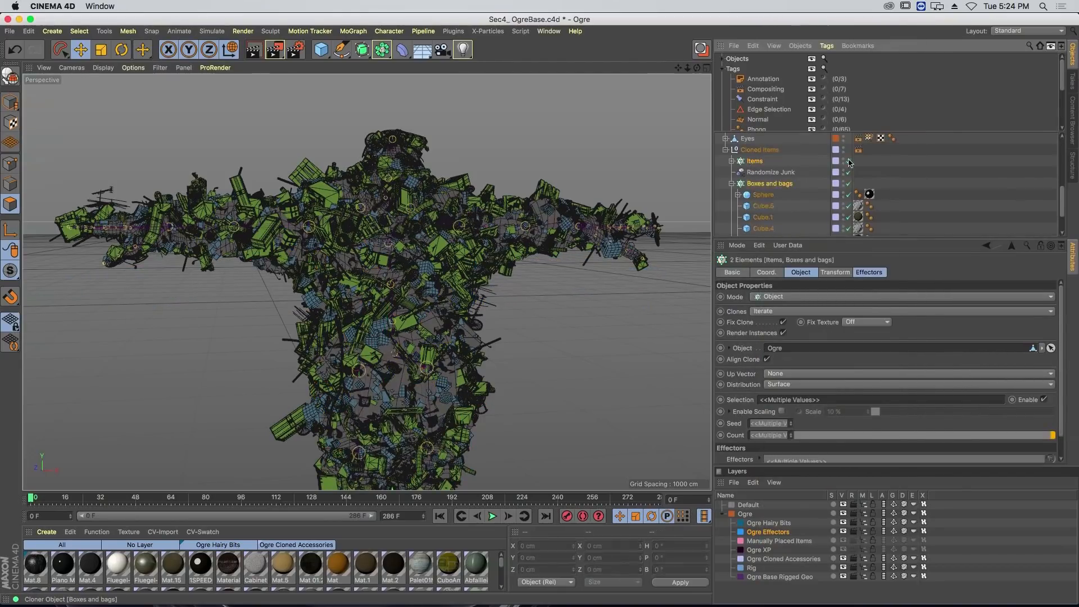
scroll(879, 162, "up", 5)
left_click_drag(915, 177, 794, 400)
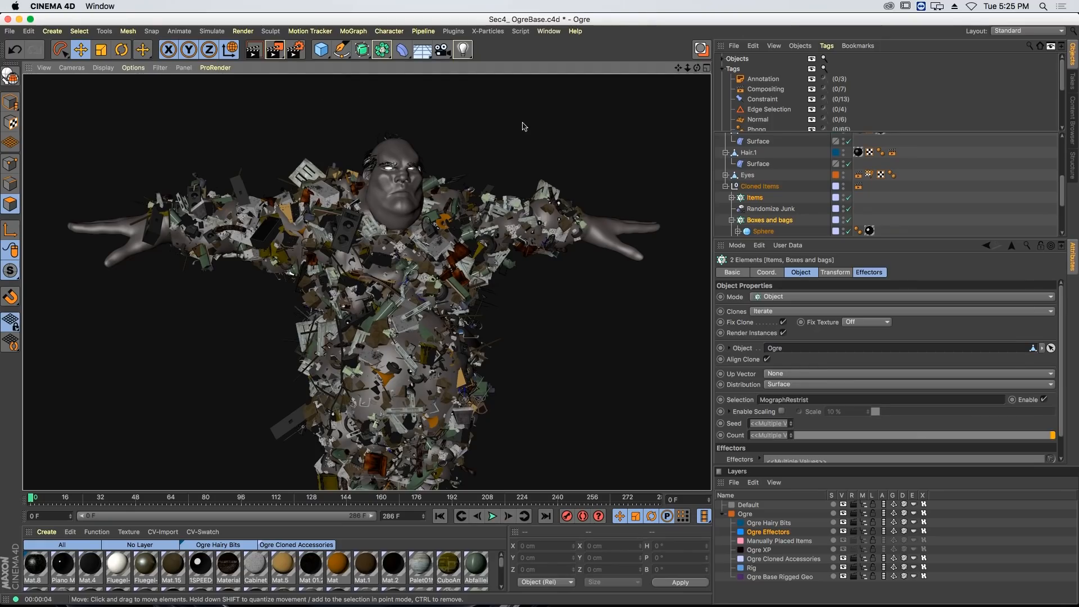
left_click(1008, 183)
- Create a new material and apply it to the Ogre polygon mesh
scroll(787, 210, "up", 1)
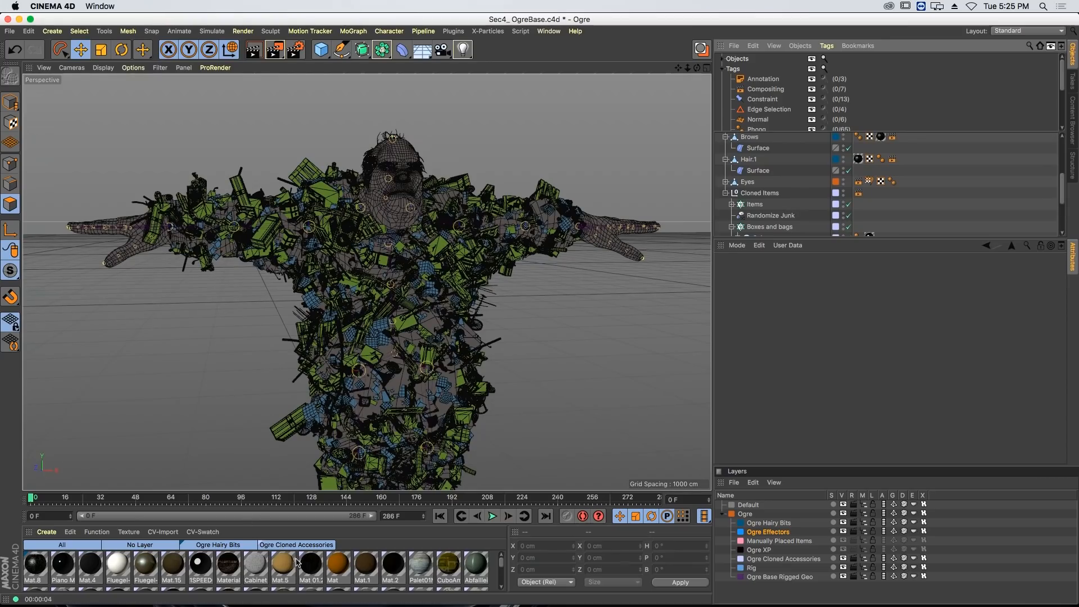
scroll(297, 562, "down", 5)
scroll(168, 568, "up", 5)
left_click(40, 567)
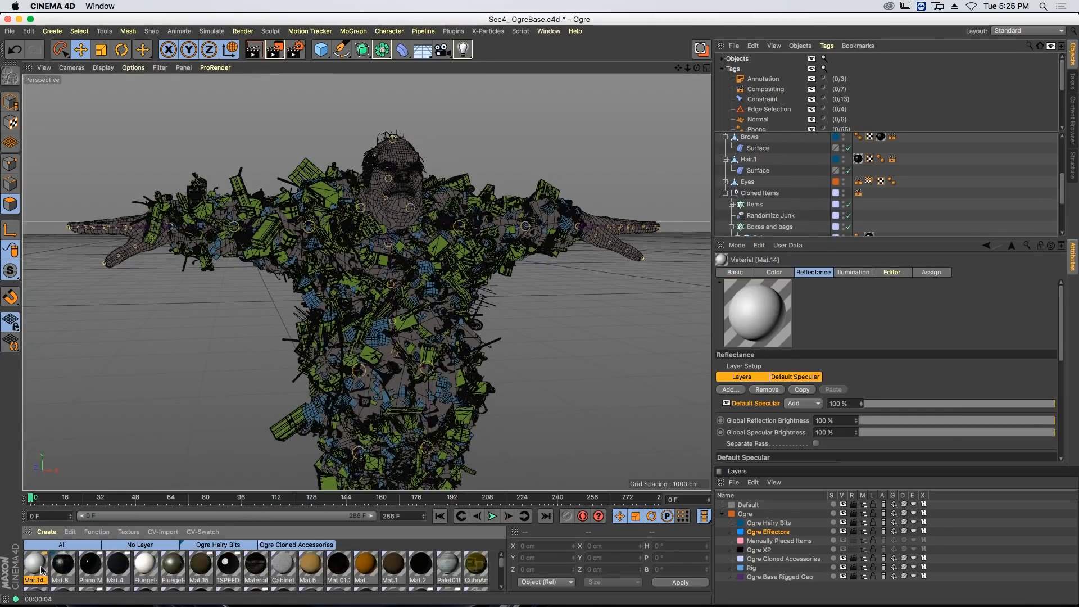
left_click_drag(41, 571, 1020, 277)
left_click_drag(1022, 210, 762, 230)
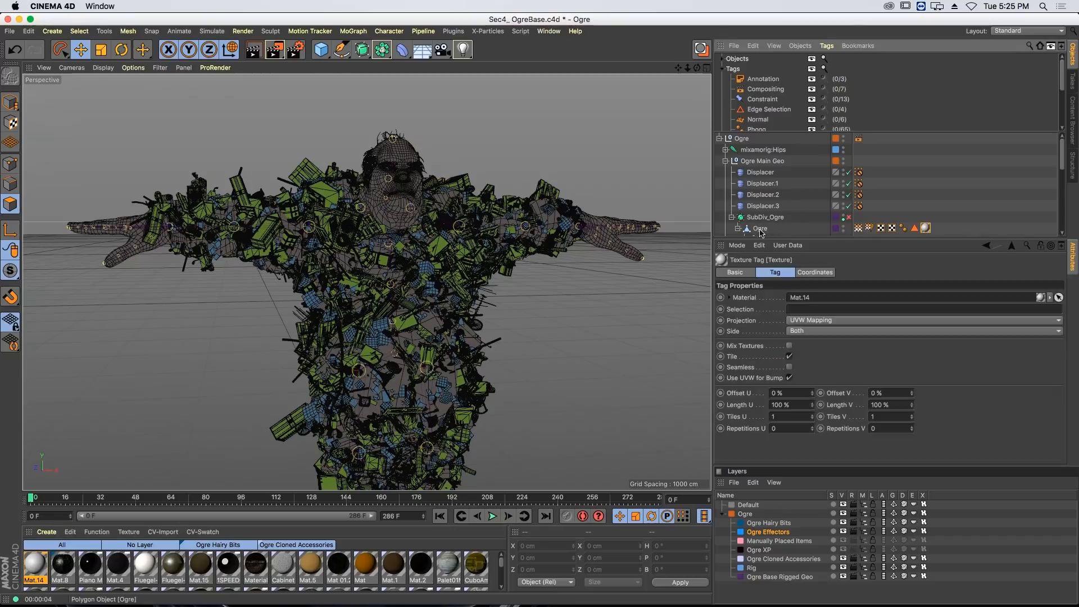
- Open the Ogre mesh's new material for editing and disable its Reflectance channel
double_click(926, 228)
left_click_drag(865, 240, 852, 106)
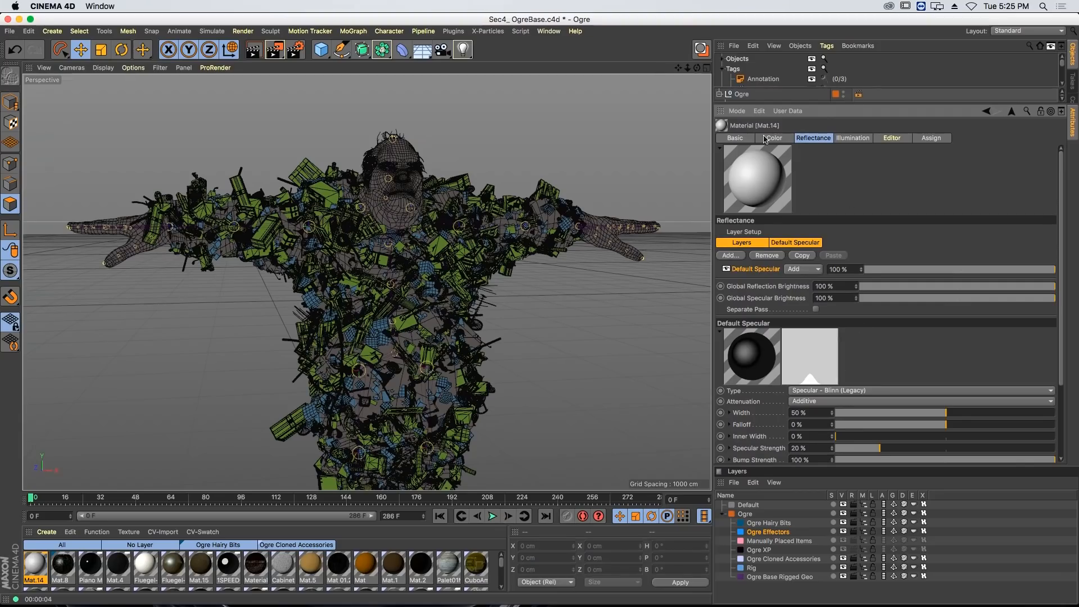
left_click(736, 138)
left_click(768, 277)
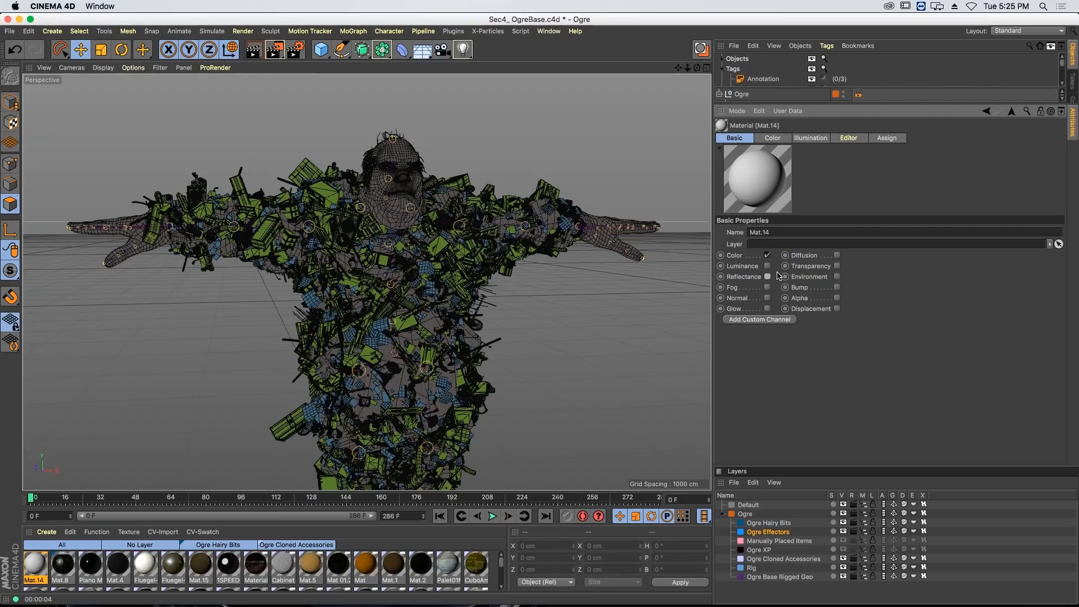
- Switch the material's color shading model to Oren-Nayar and set its diffuse falloff to 150%
left_click(772, 138)
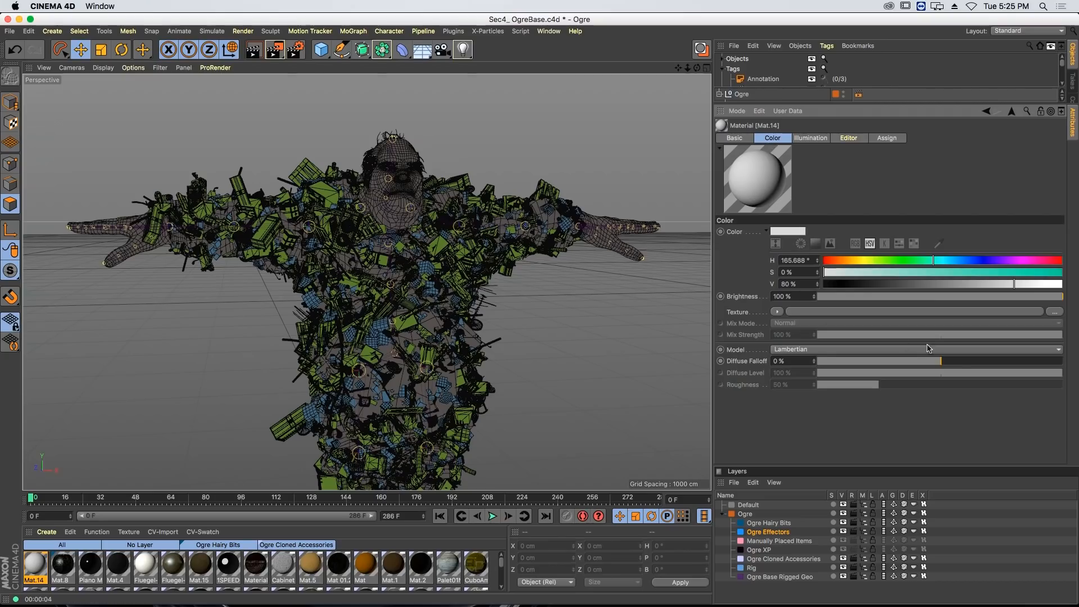
left_click(871, 356)
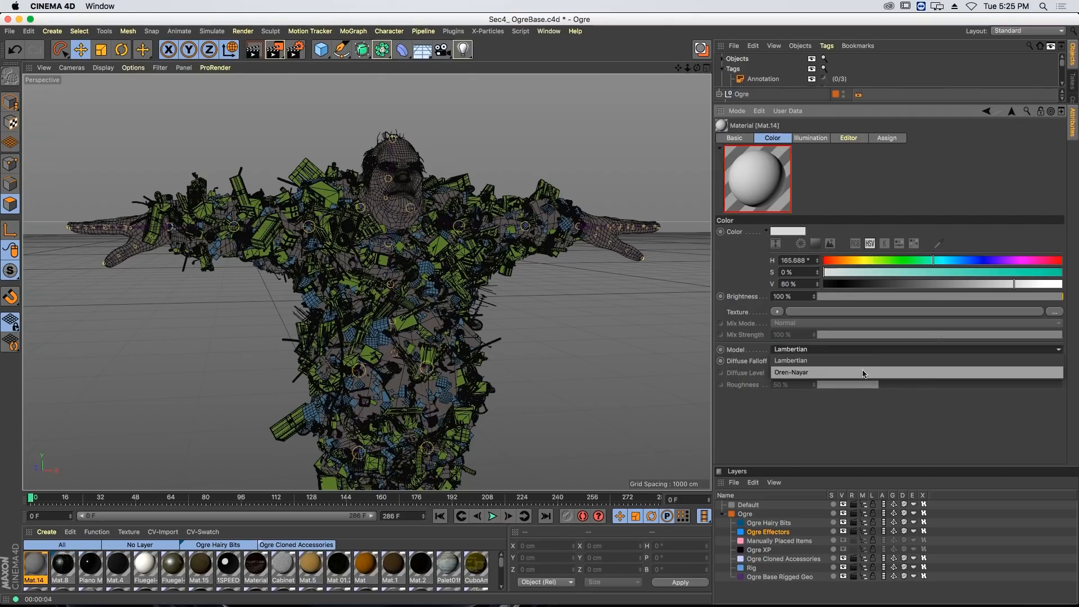
left_click(864, 372)
left_click(786, 361)
type("15")
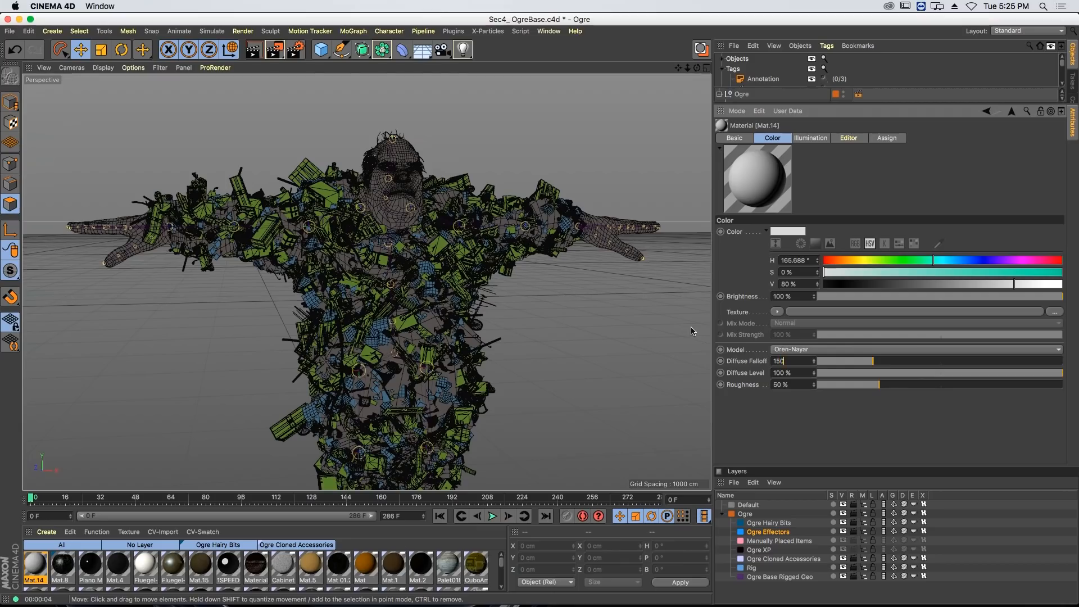
type("0")
key("Return")
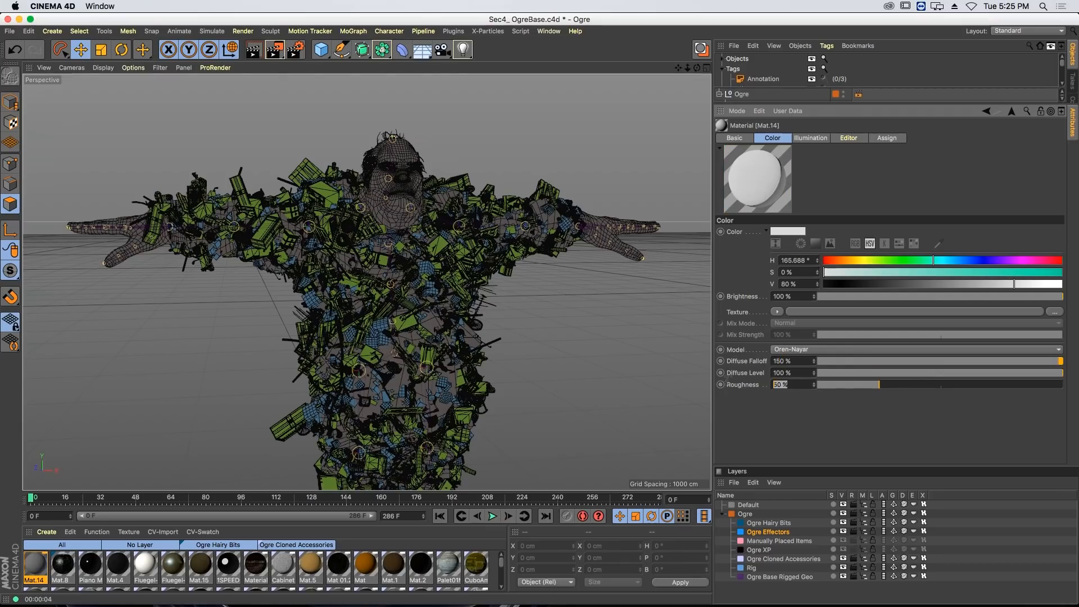
- Try a roughness of 200% on the material's Oren-Nayar shading, and settle on 100%
type("200")
key("Return")
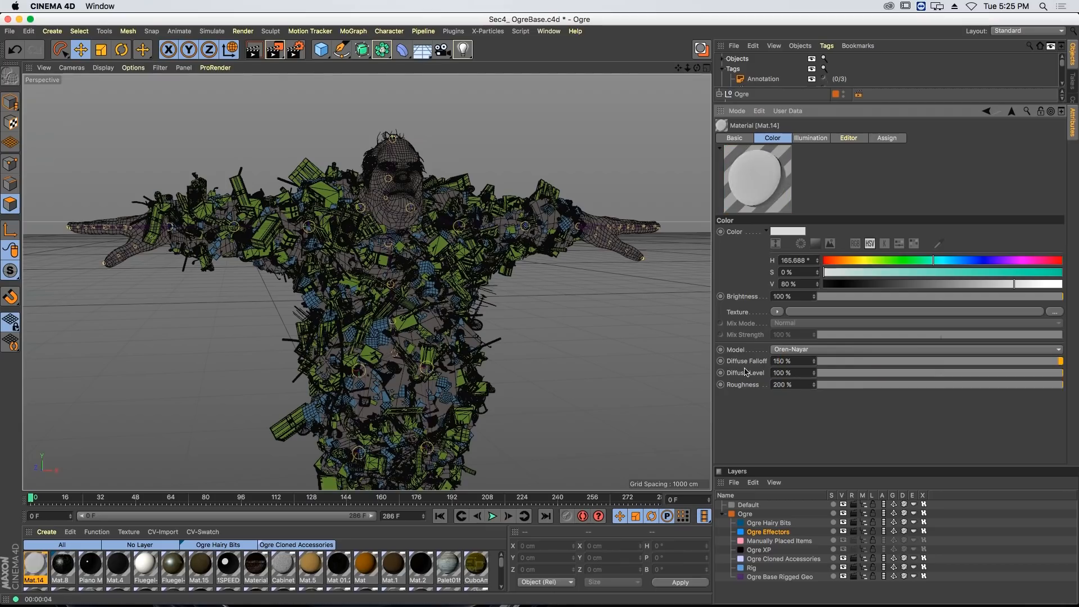
left_click_drag(793, 388, 715, 385)
type("100")
key("Return")
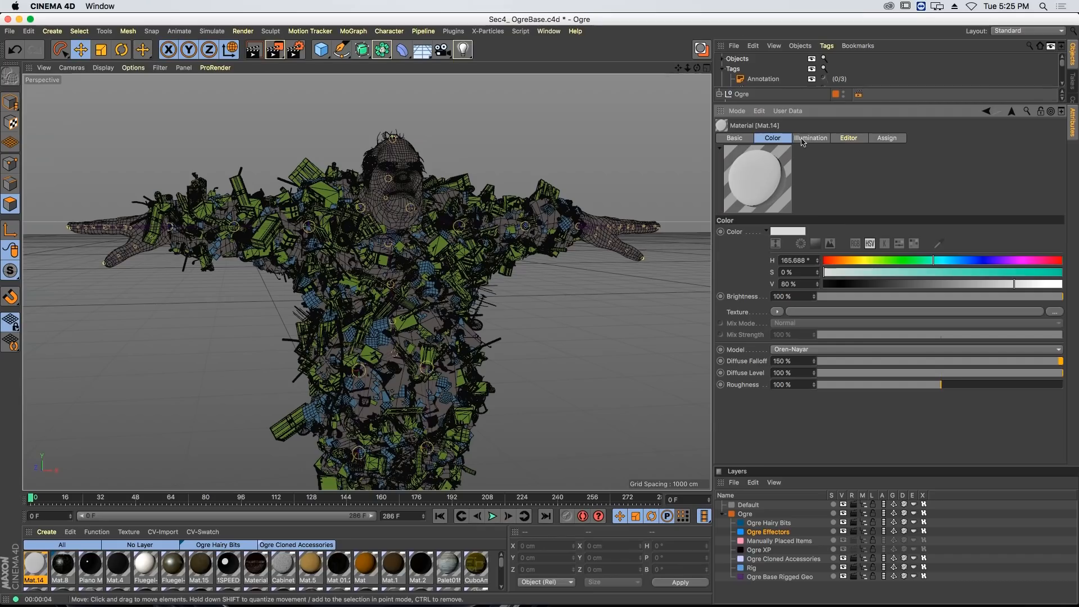
- Load a Noise shader into the material's color texture and draw an interactive render region over the ogre's head and torso
left_click(780, 312)
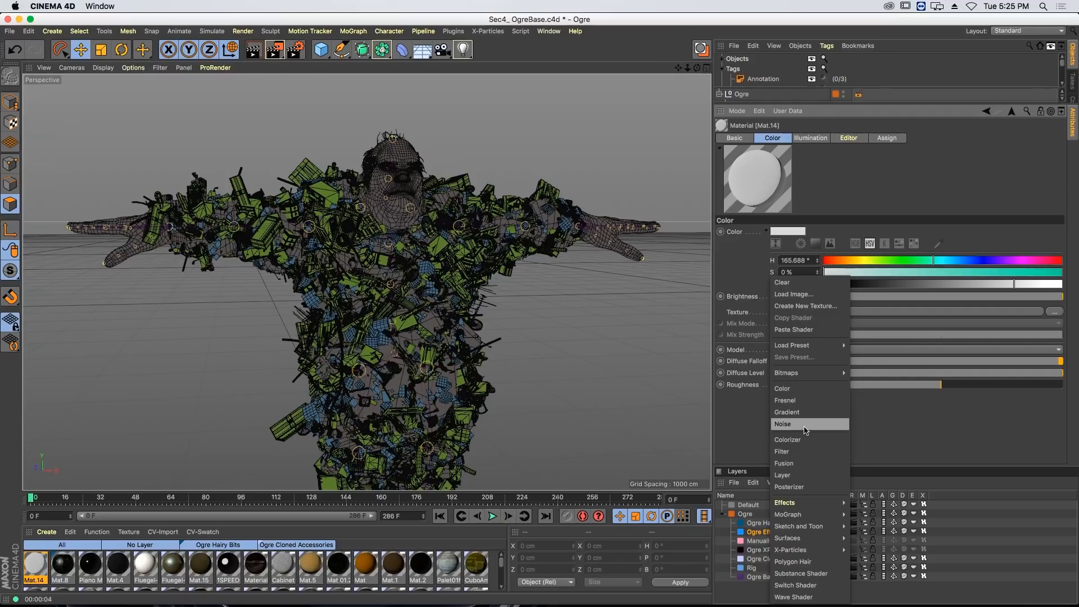
left_click(805, 430)
mouse_move(275, 49)
left_mouse_down()
mouse_move(315, 62)
mouse_move(336, 309)
left_mouse_up()
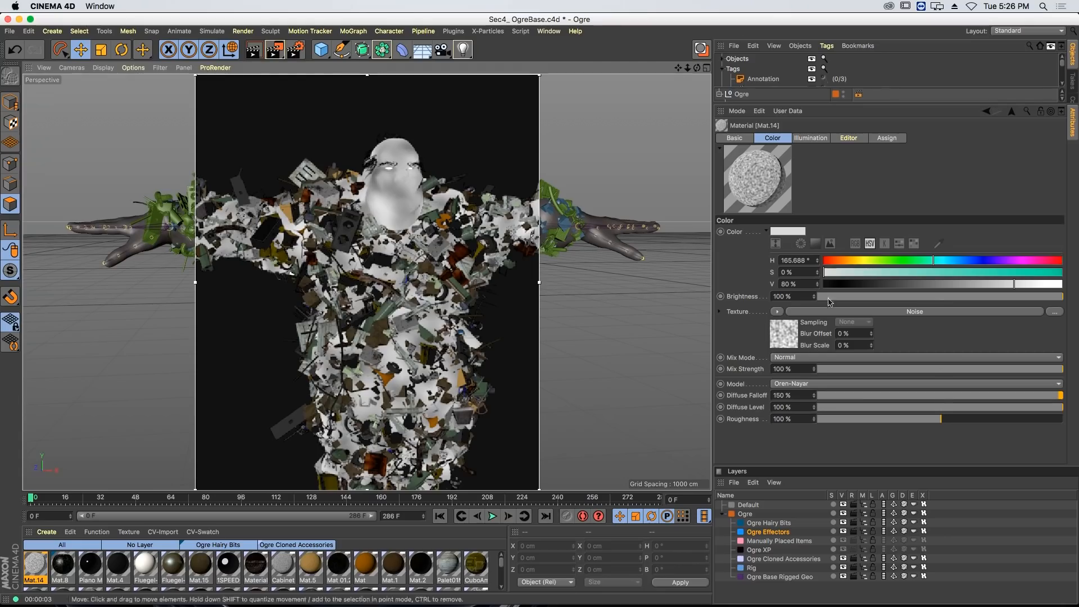
- Open the color channel's Noise shader and set its noise type to FBM and its space to UV (2D)
left_click(792, 335)
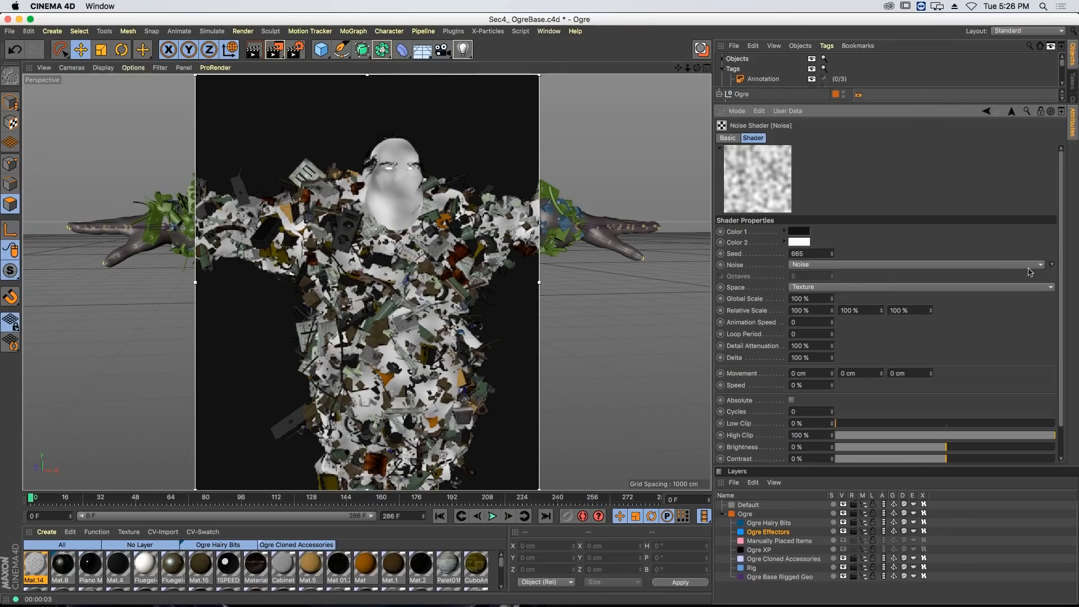
left_click(1052, 265)
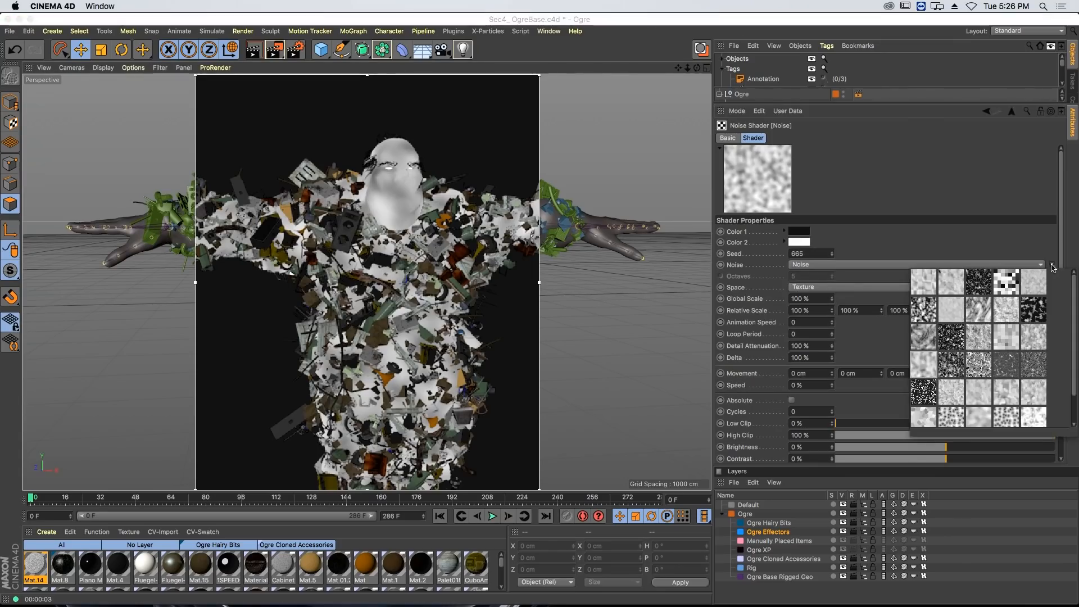
left_click(1007, 315)
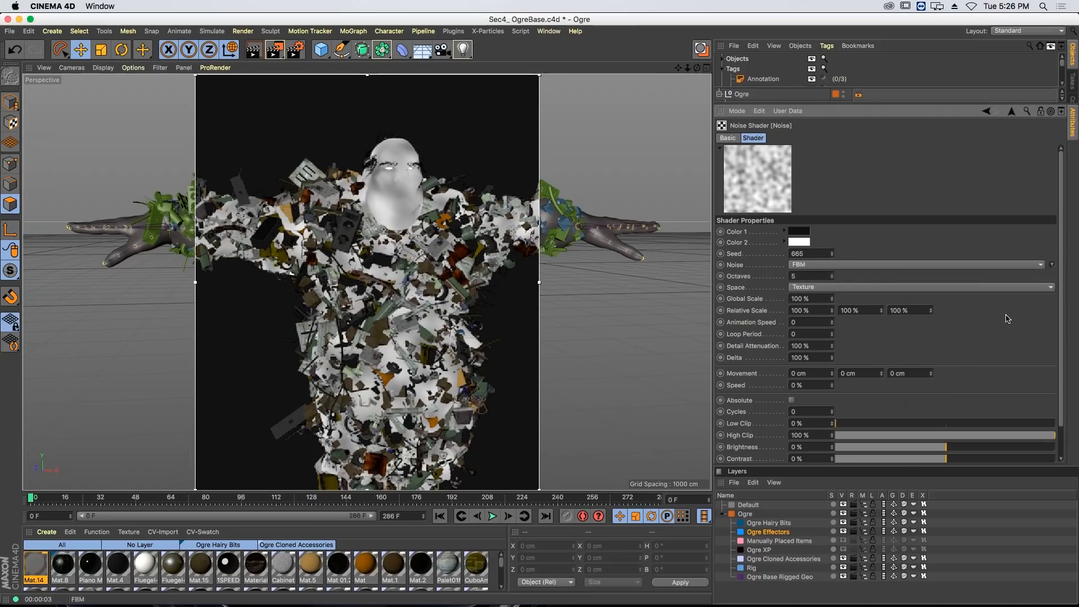
left_click(819, 291)
left_click(820, 301)
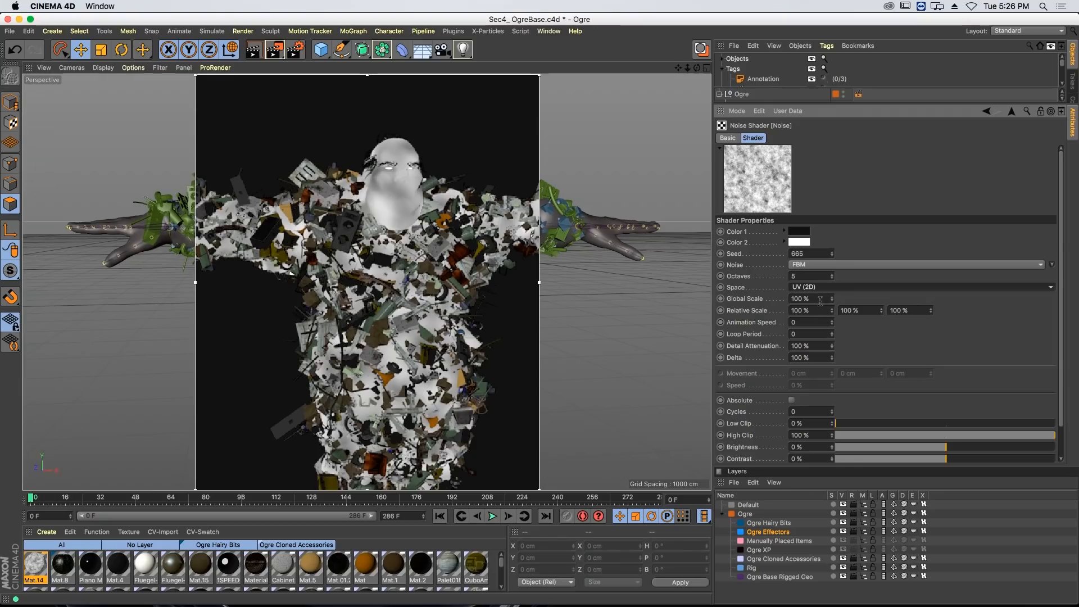
- Set the noise's low clip to 50%, high clip to 51% and global scale to 250%
left_click(805, 423)
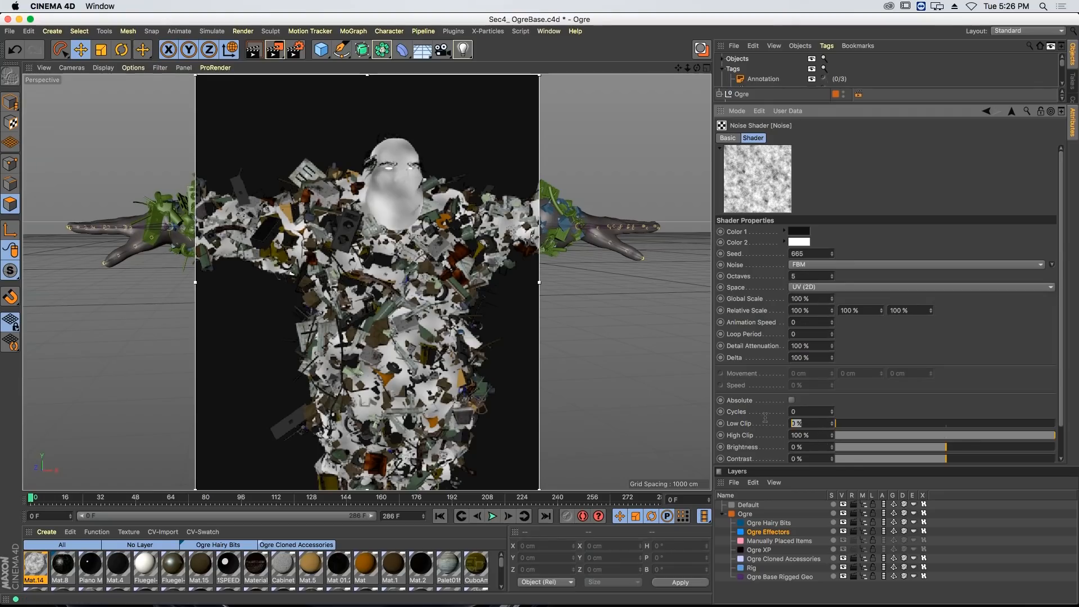
type("50")
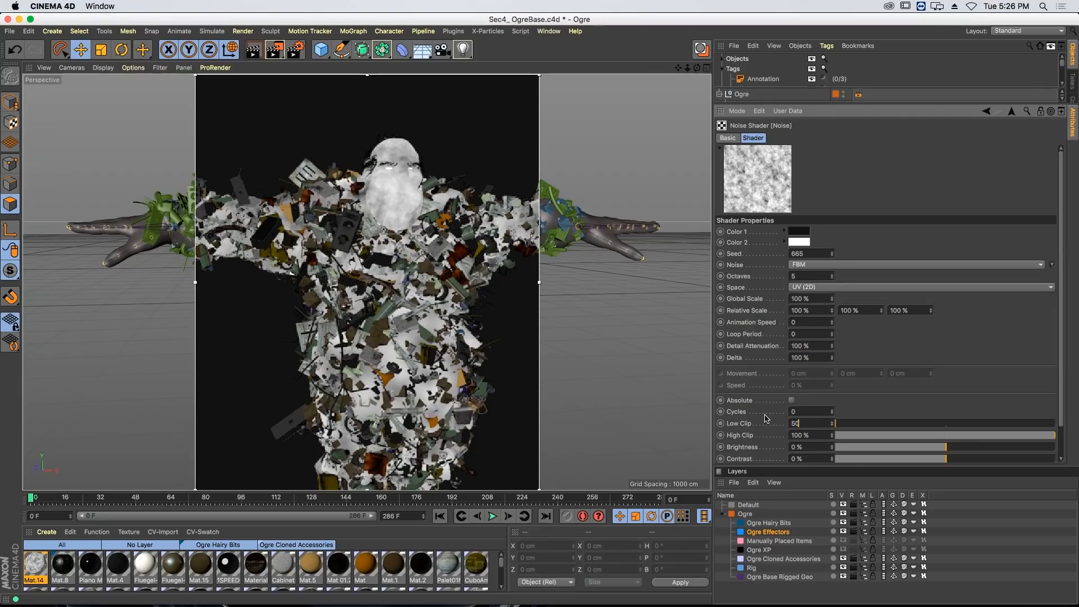
key("Return")
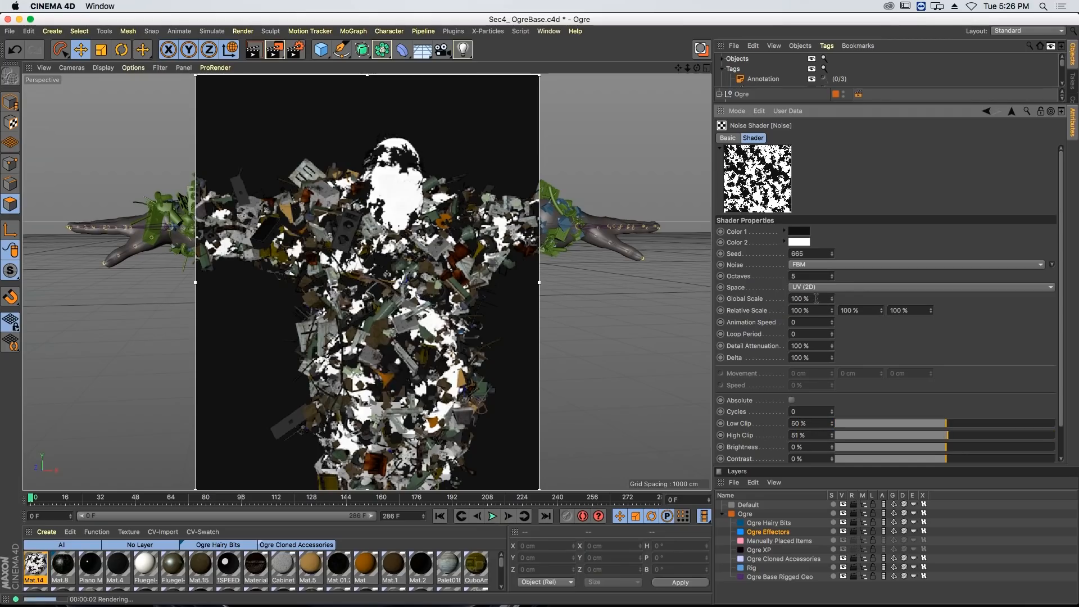
left_click_drag(816, 299, 796, 299)
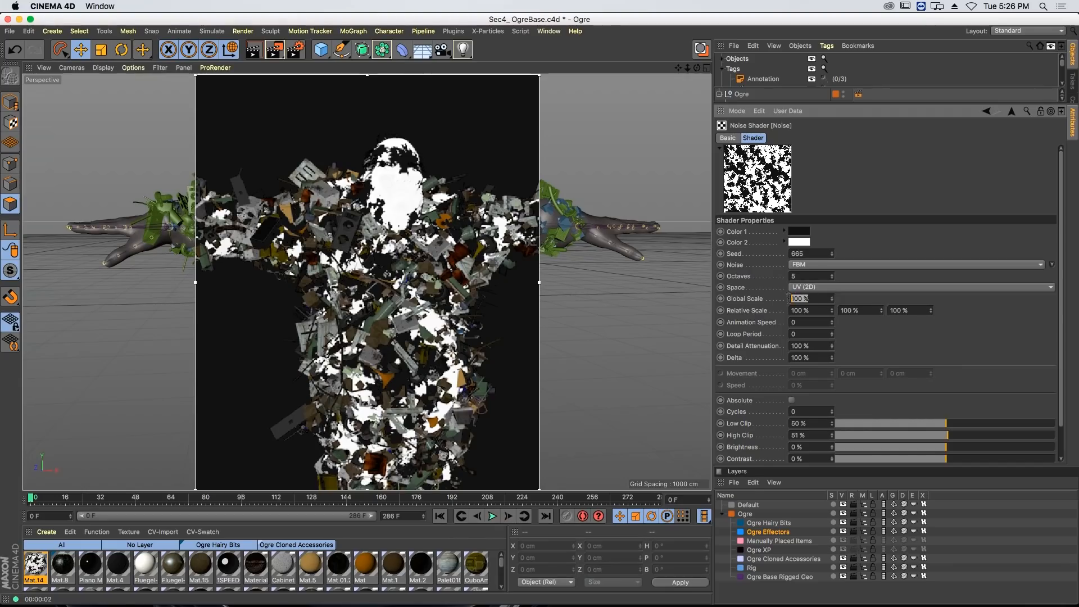
type("25")
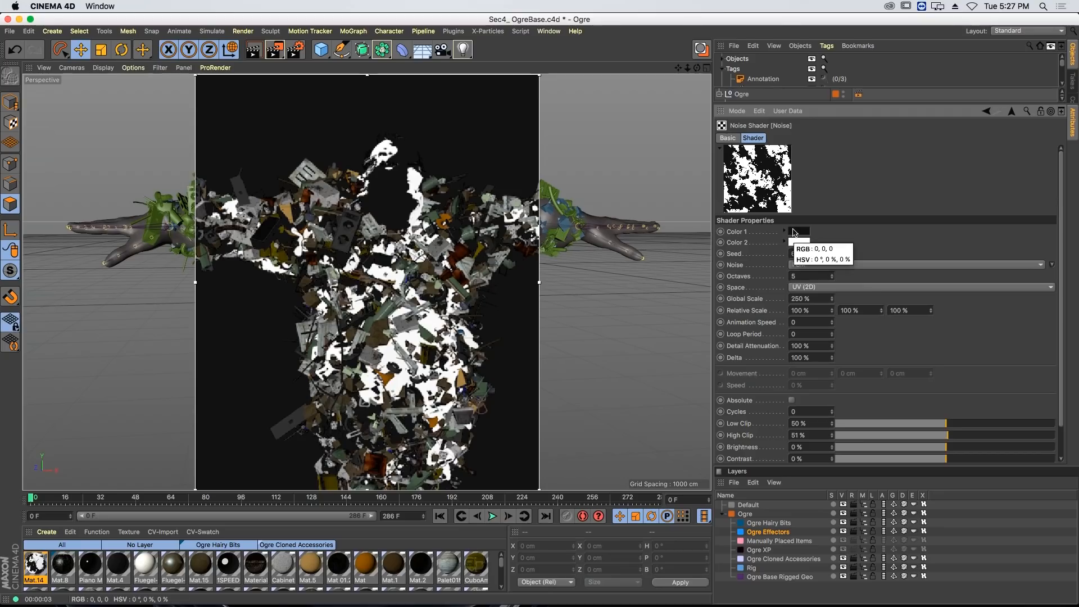
- Set noise Color 1 to brown (H 33°, S 41%, V 36%) and Color 2 to grayish tan (H 51°, S 23%, V 49%)
left_click(799, 231)
left_click_drag(815, 256, 770, 228)
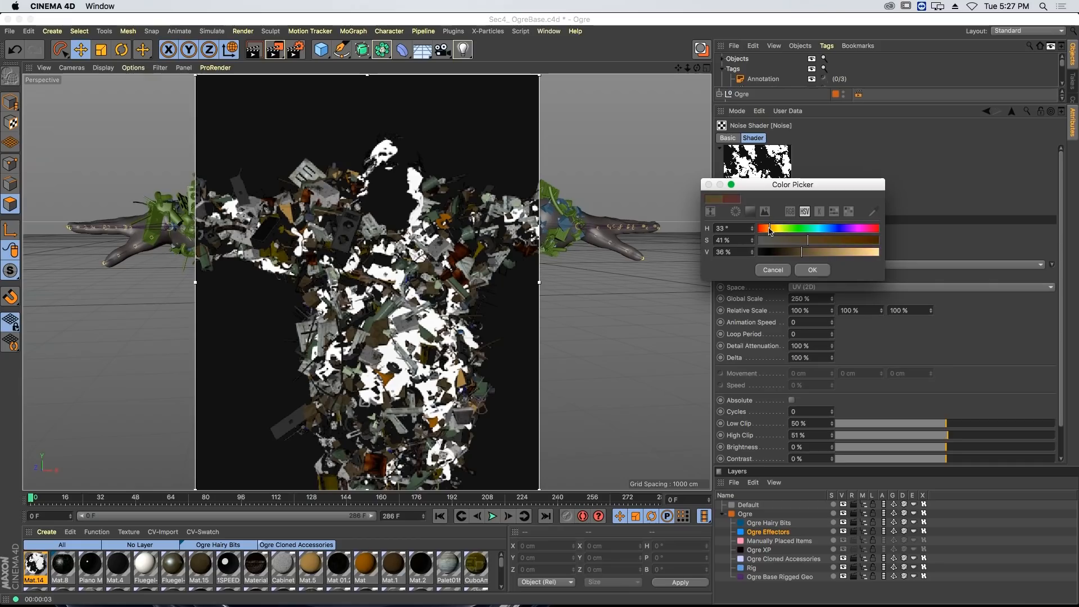
left_click(811, 269)
left_click(804, 245)
mouse_move(799, 248)
left_mouse_down()
mouse_move(786, 245)
mouse_move(812, 269)
mouse_move(797, 255)
left_mouse_up()
left_click(828, 268)
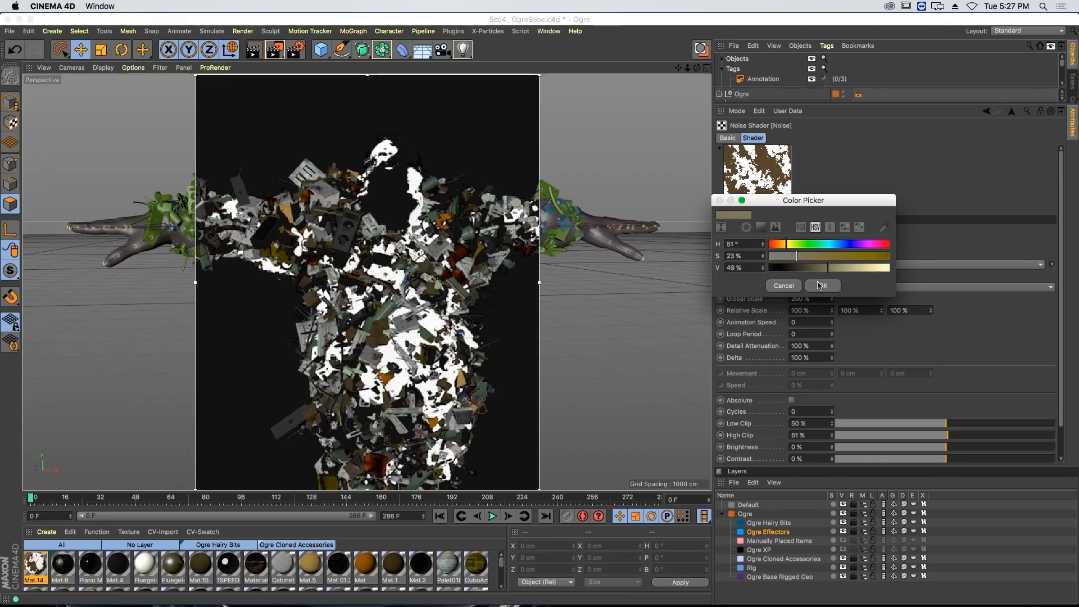
left_click(818, 285)
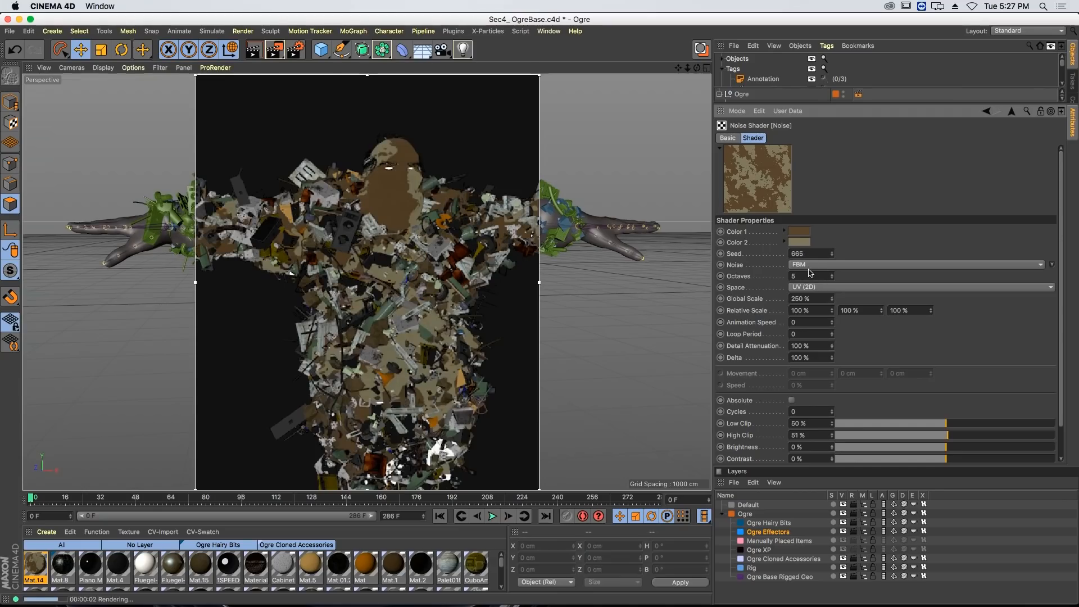
- Reduce the detail of the FBM noise by setting its octaves to 3
double_click(810, 276)
type("3")
key("Return")
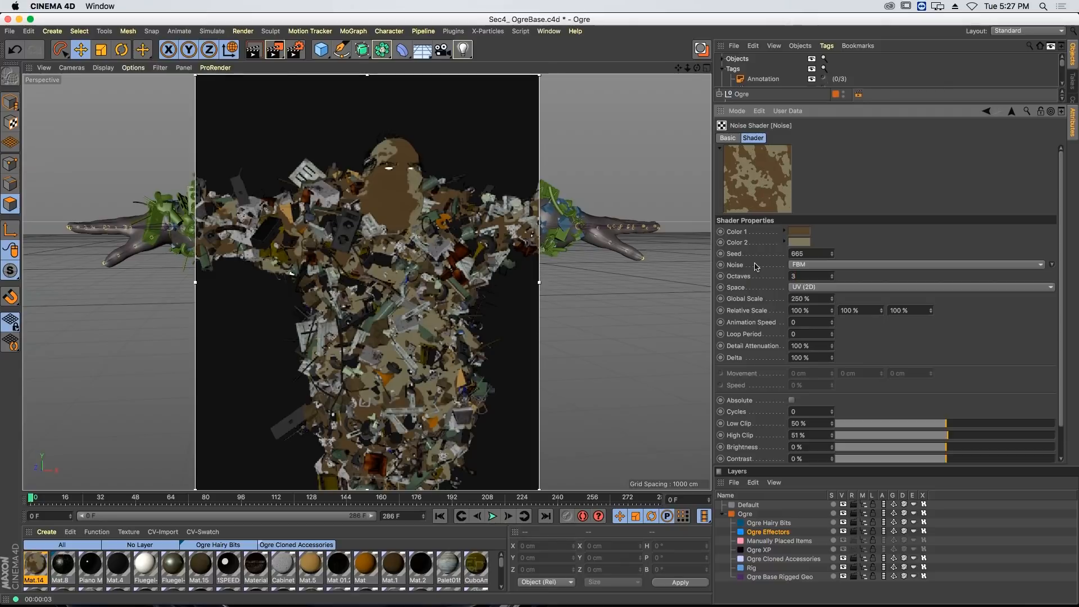
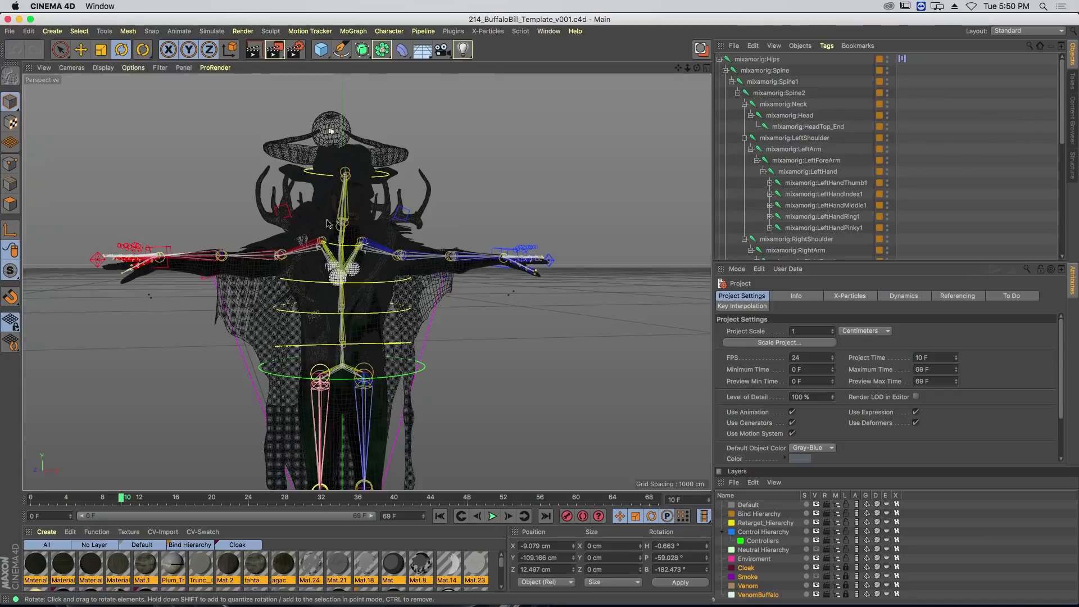
- Frame the Buffalo Bill character's head and shoulders up close and render the view
left_click_drag(334, 232, 312, 241, "alt")
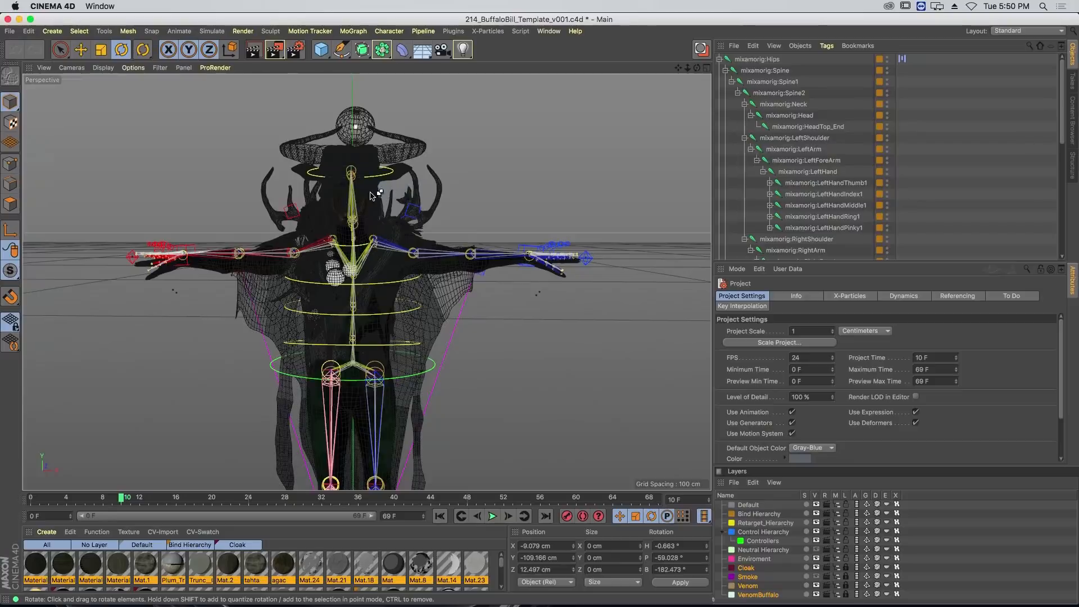
right_click_drag(346, 201, 427, 183, "alt")
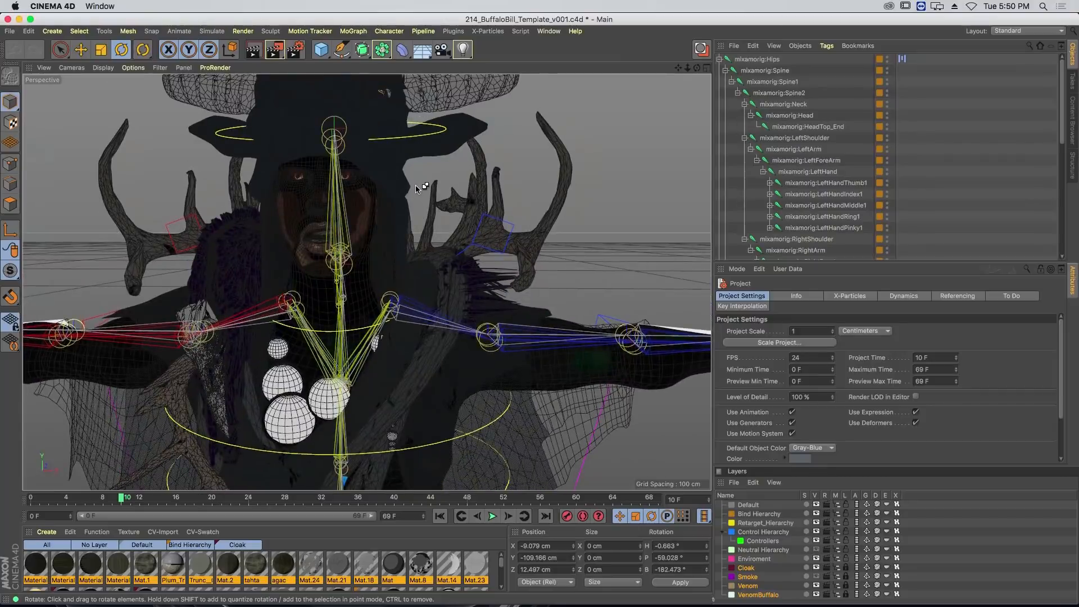
key("super+r")
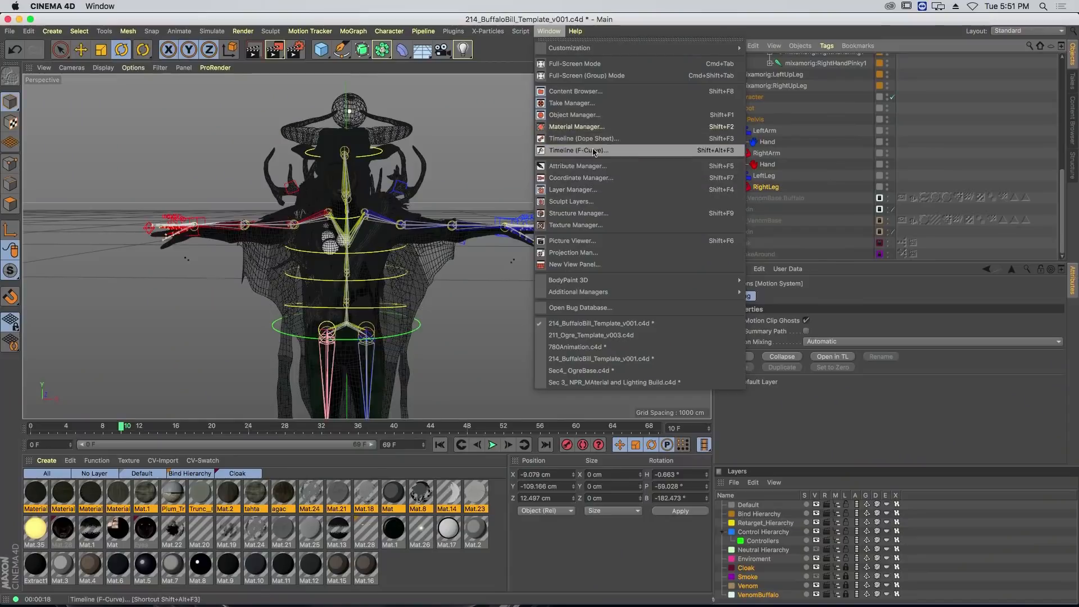
- Open the F-Curve timeline in Motion Mode and delete the BaseT clip from Layer 0 of mixamorig:Hips
left_click(594, 152)
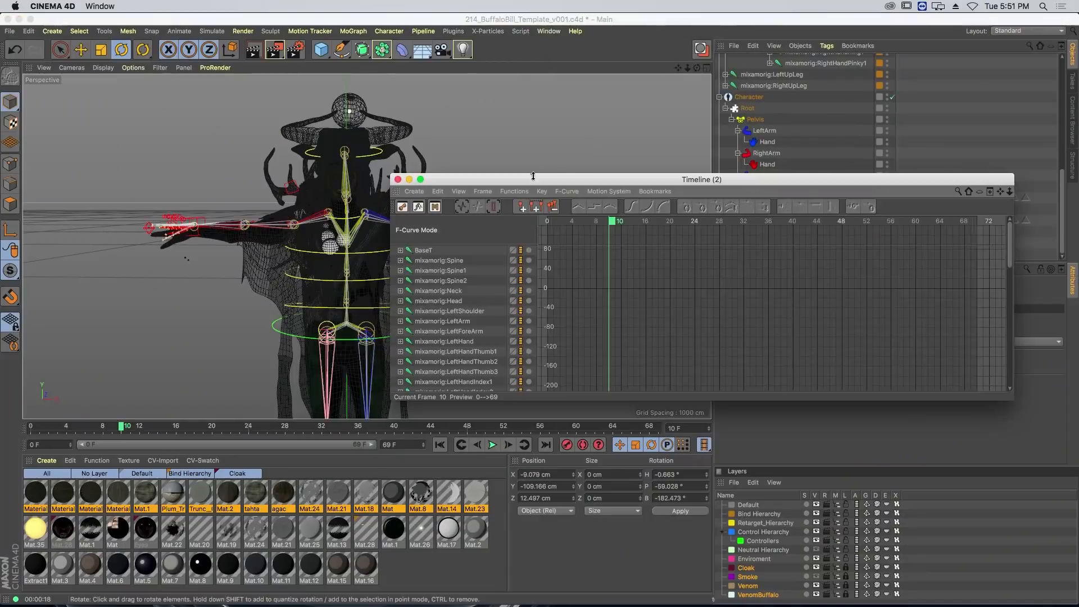
scroll(455, 274, "down", 10)
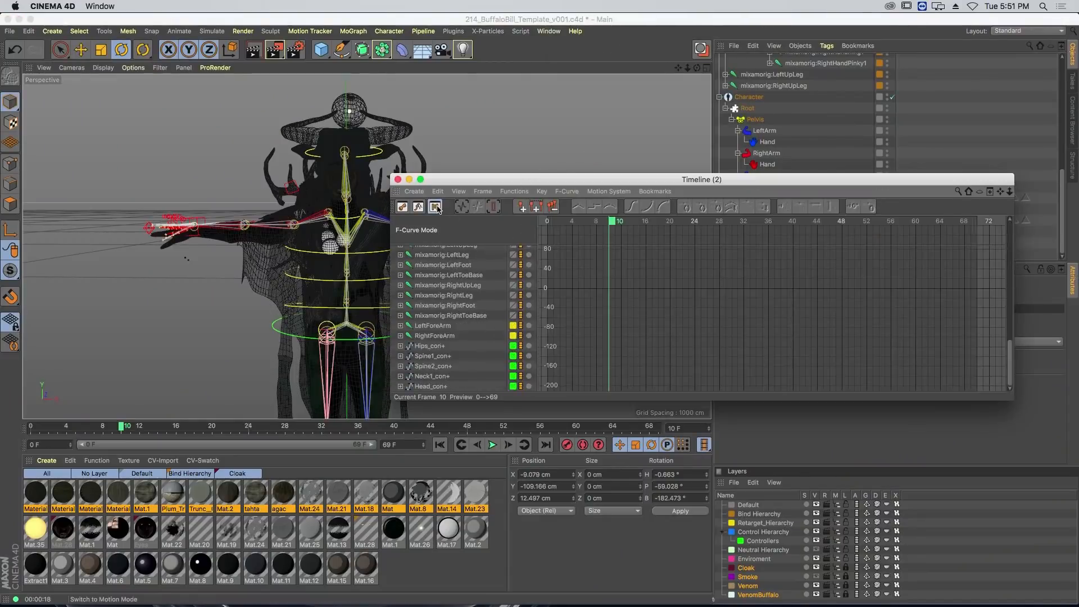
left_click(436, 207)
left_click(707, 275)
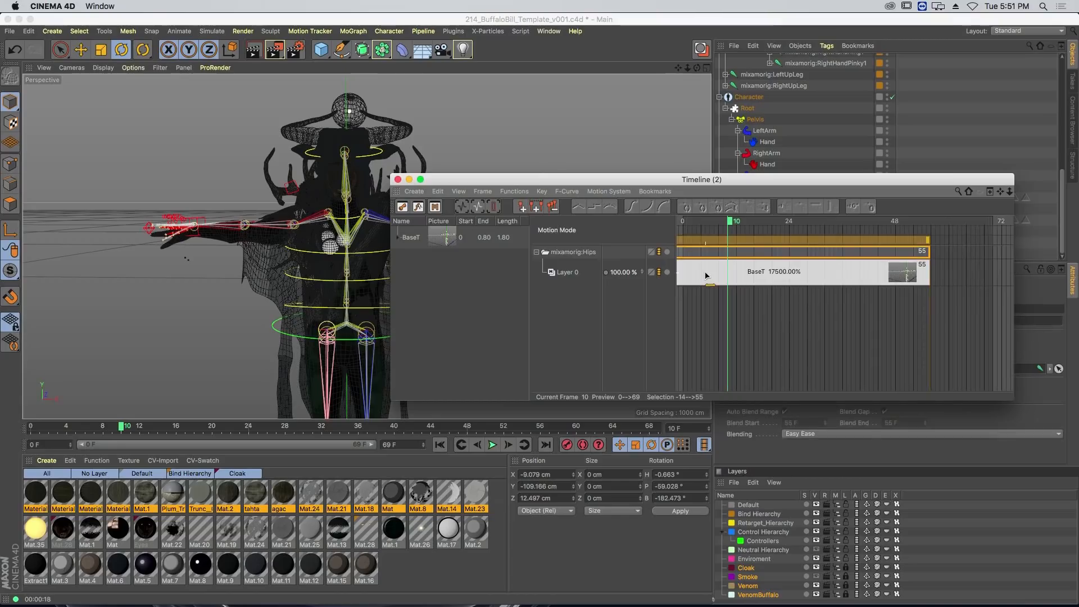
key("Delete")
- Load the motion source Walking_BuffaloBill.c4dsrc from the Mocaps folder inside 2 Character Templates
right_click(437, 289)
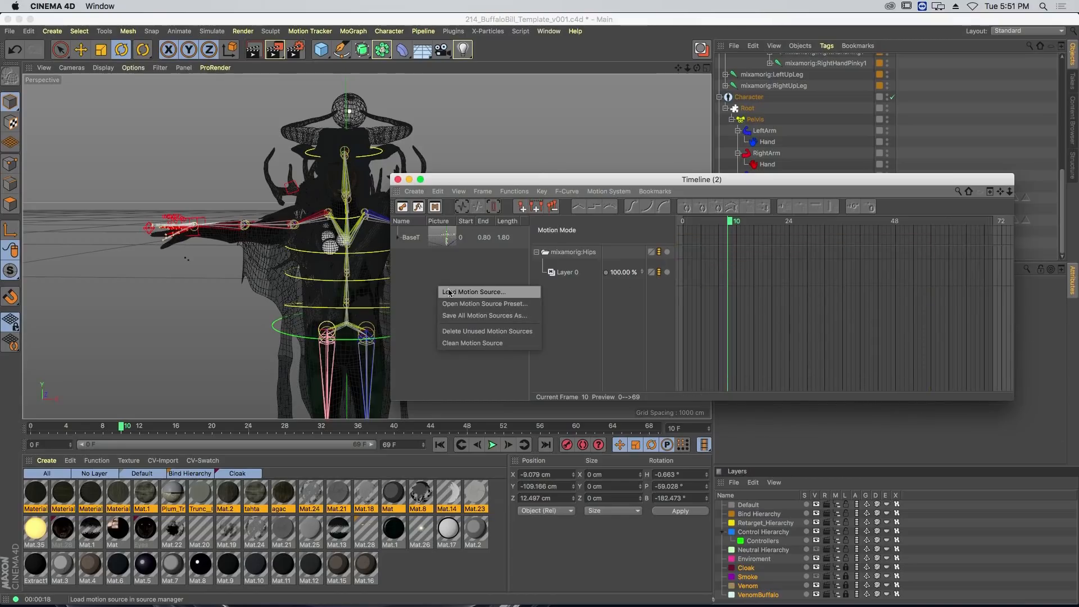
left_click(449, 292)
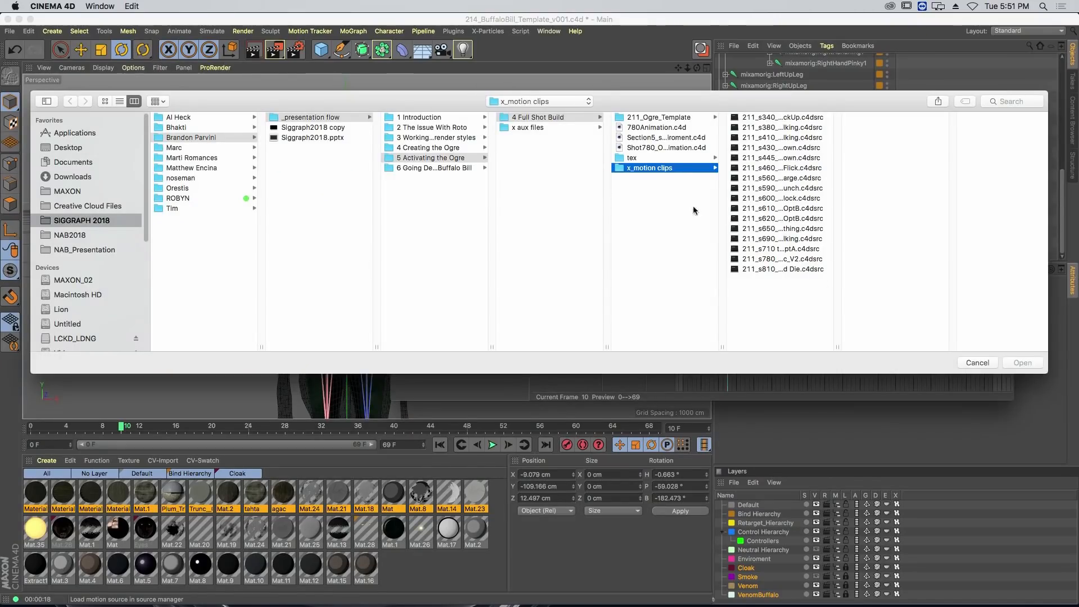
left_click(462, 168)
left_click(546, 129)
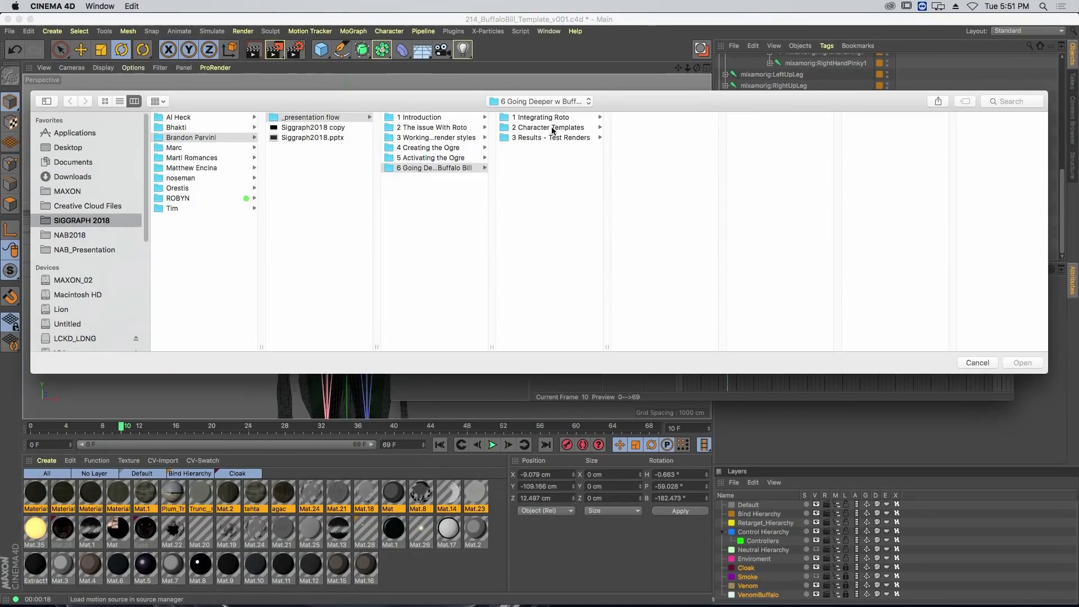
left_click(637, 167)
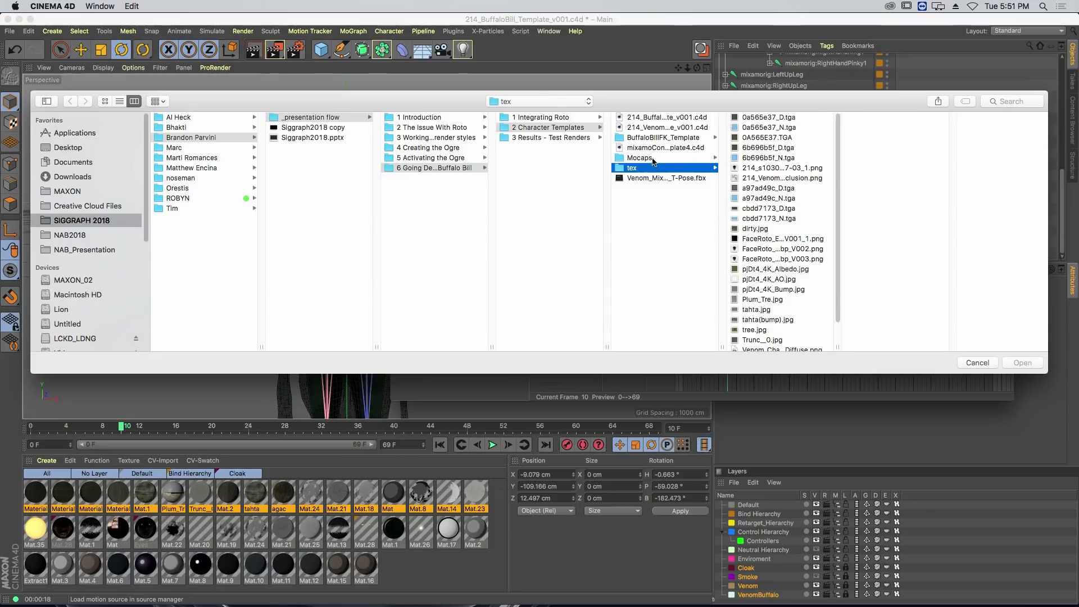
left_click(646, 158)
left_click(779, 178)
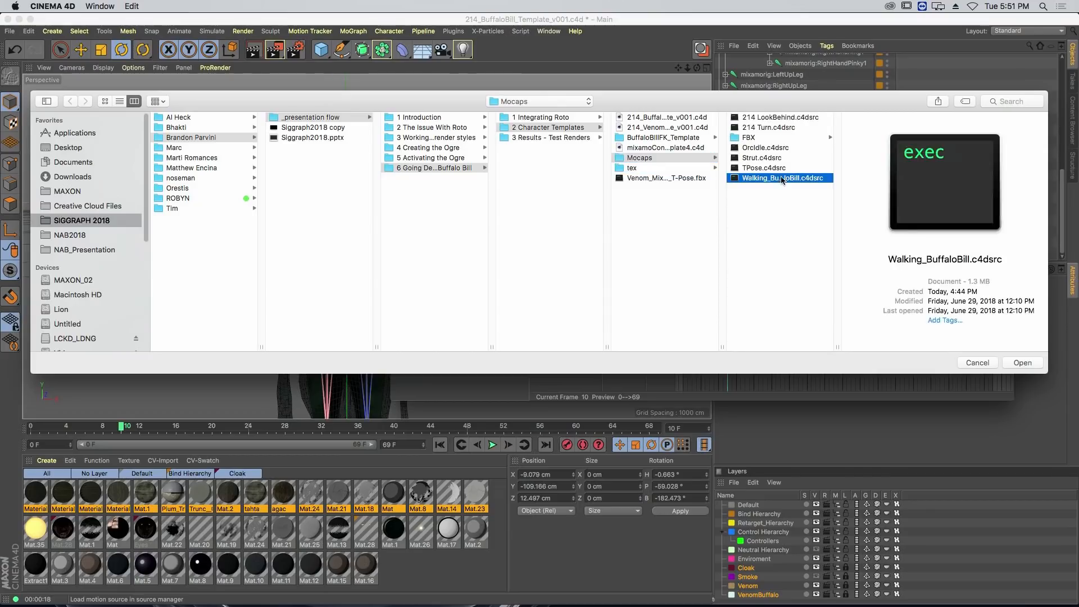
double_click(780, 179)
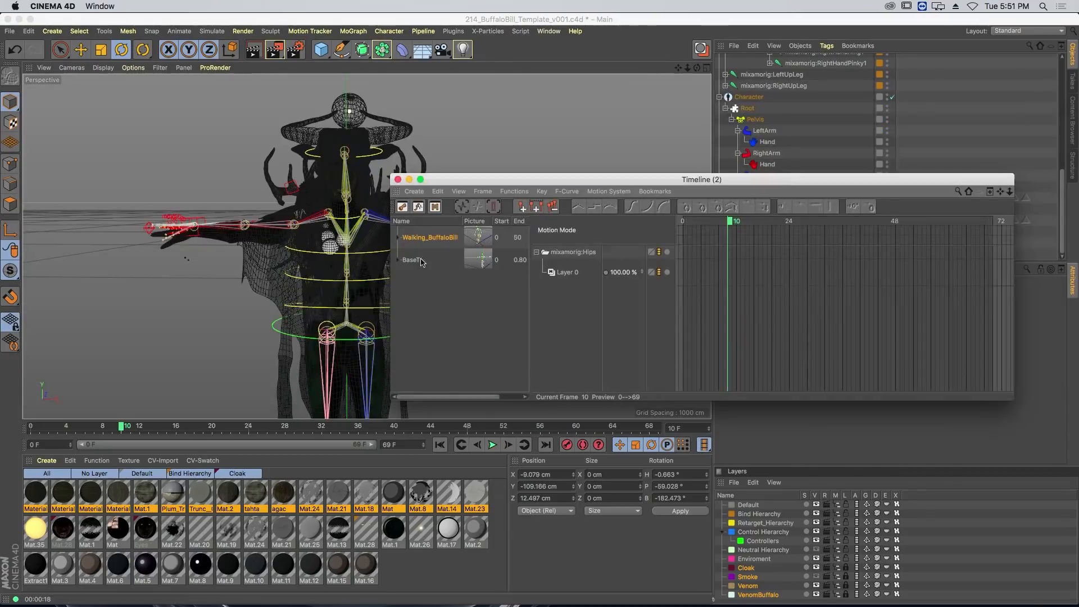
- Place the Walking_BuffaloBill motion source on Layer 0 of mixamorig:Hips starting at frame 0, and close the timeline
left_click_drag(744, 271, 717, 255)
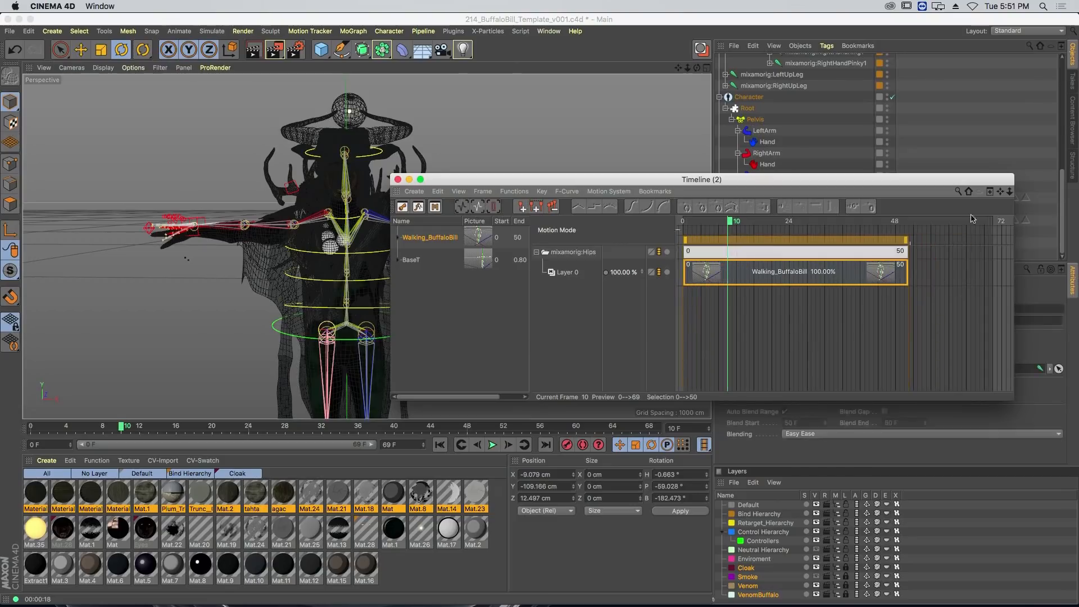
left_click(397, 179)
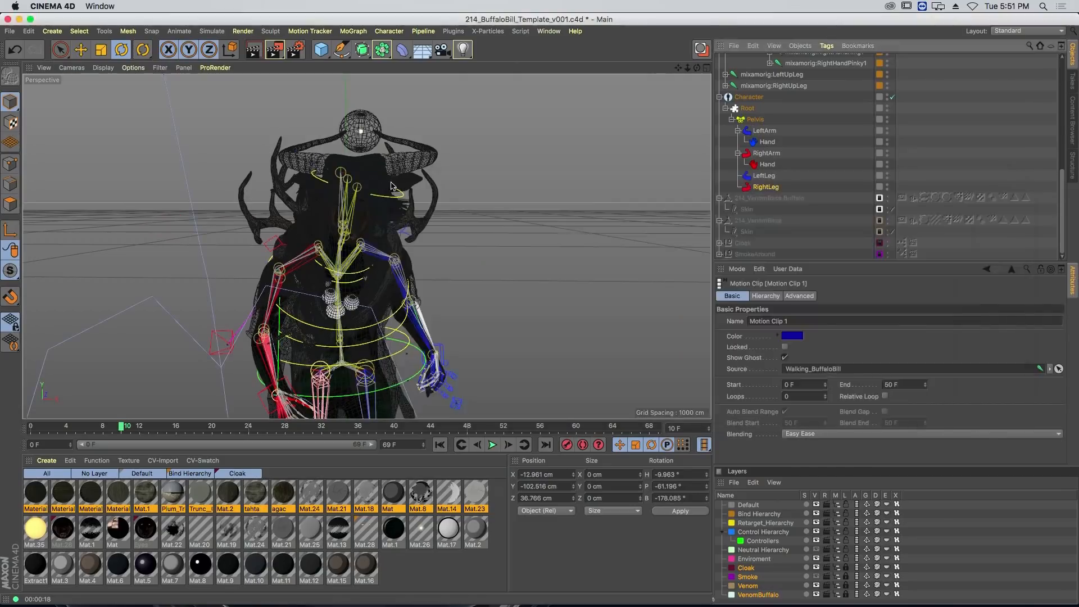
- View the whole Buffalo Bill character from the side at frame 0 and switch the viewport display to Gouraud Shading (Lines)
scroll(353, 221, "down", 6)
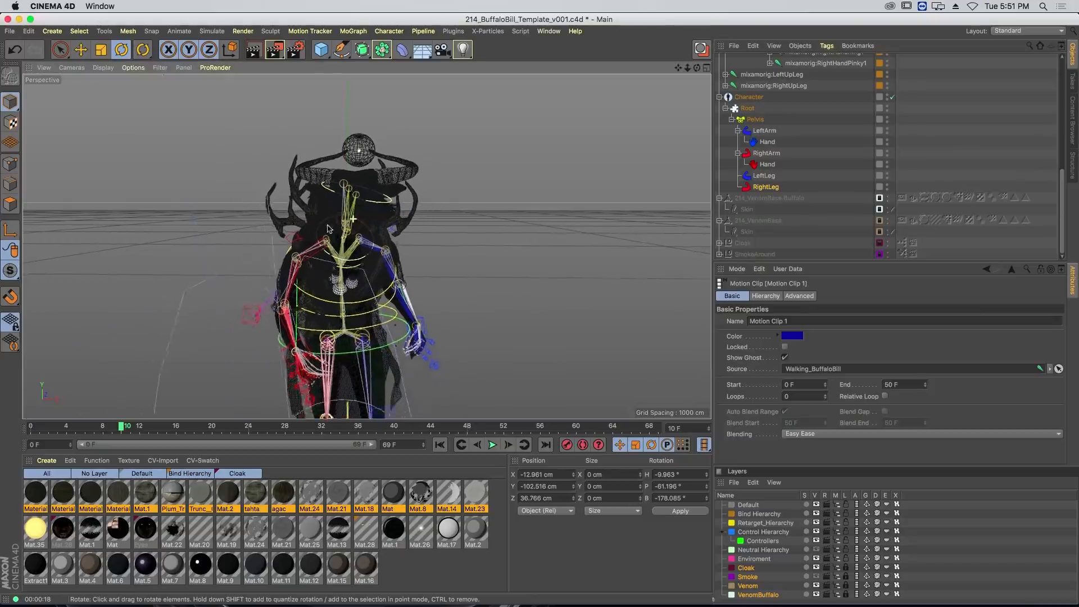
left_click_drag(353, 255, 485, 262, "alt")
left_click(440, 445)
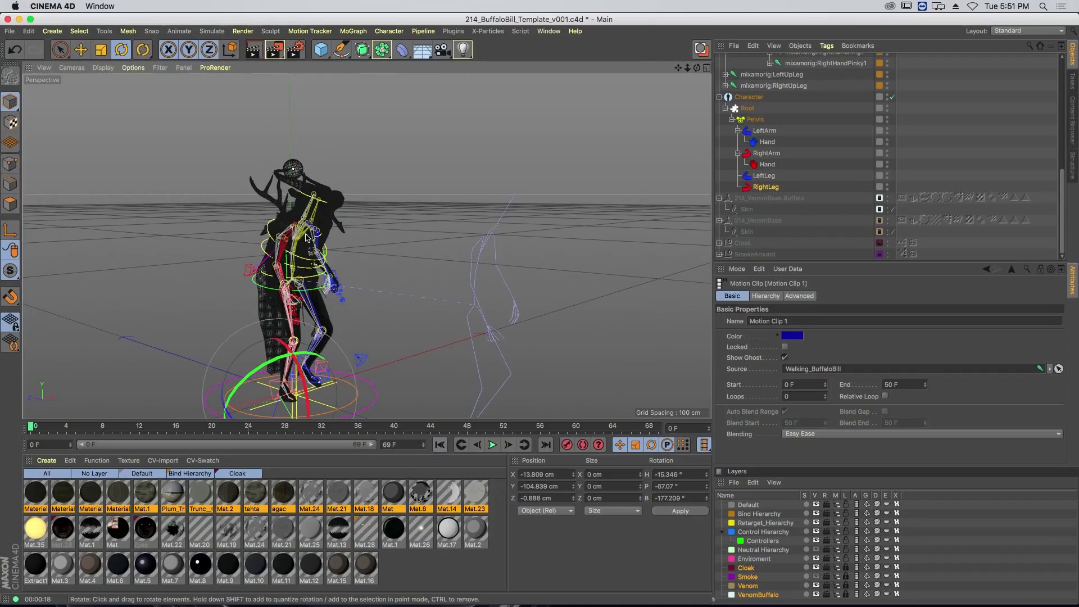
left_click(102, 68)
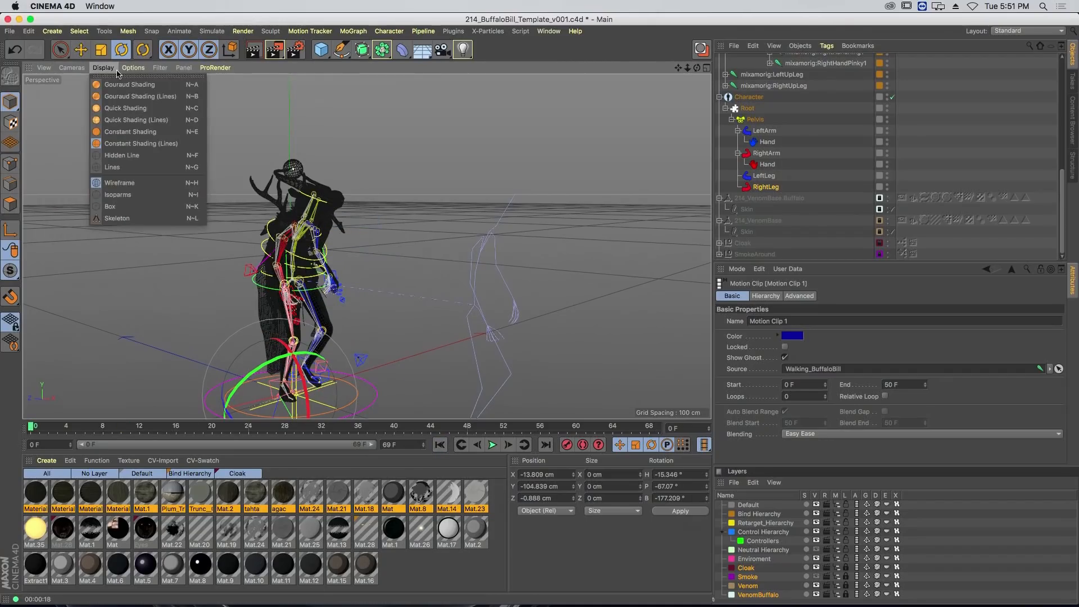
left_click(141, 96)
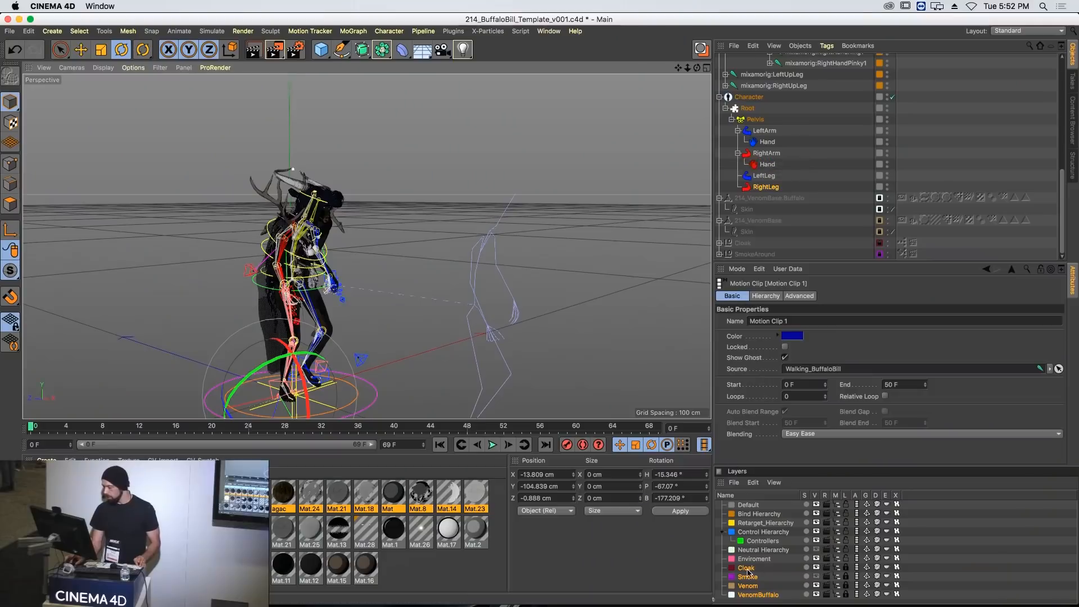
- Turn off the Cloak layer and scrub through the walk animation, returning to frame 2
left_click(748, 572)
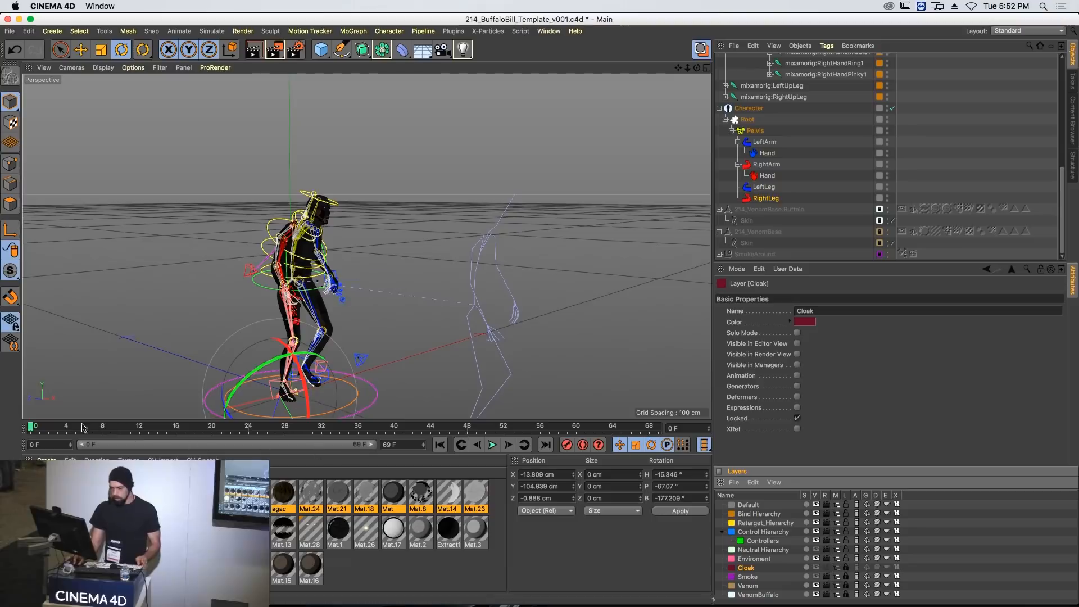
left_click_drag(39, 429, 573, 438)
left_click_drag(476, 445, 49, 409)
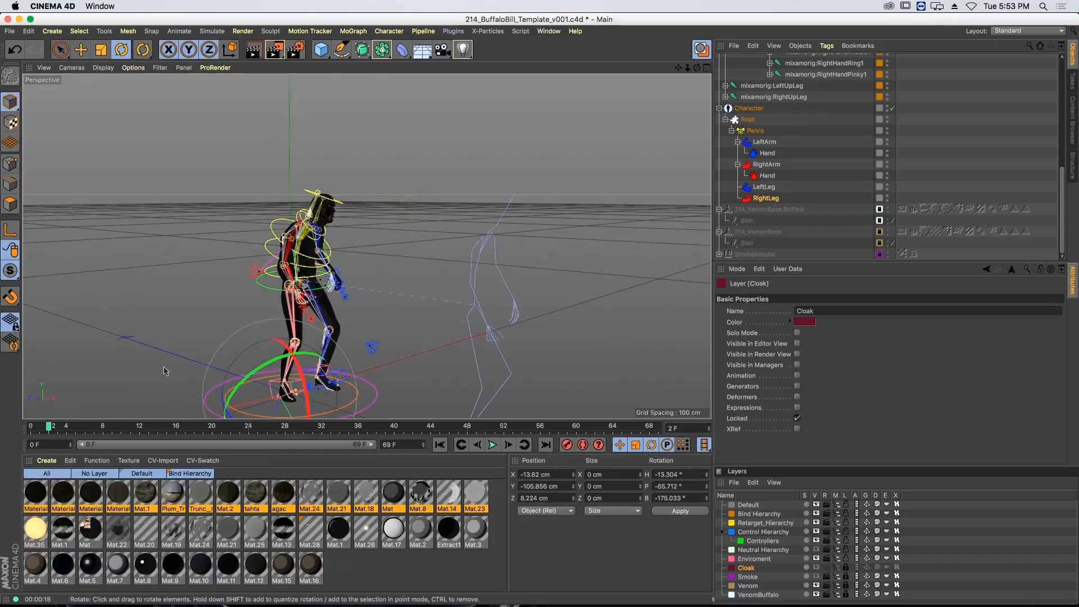
- Rotate the neck controller at frame 2 to a pitch of about -1.3° and scrub the walk to frame 32
left_click(342, 208)
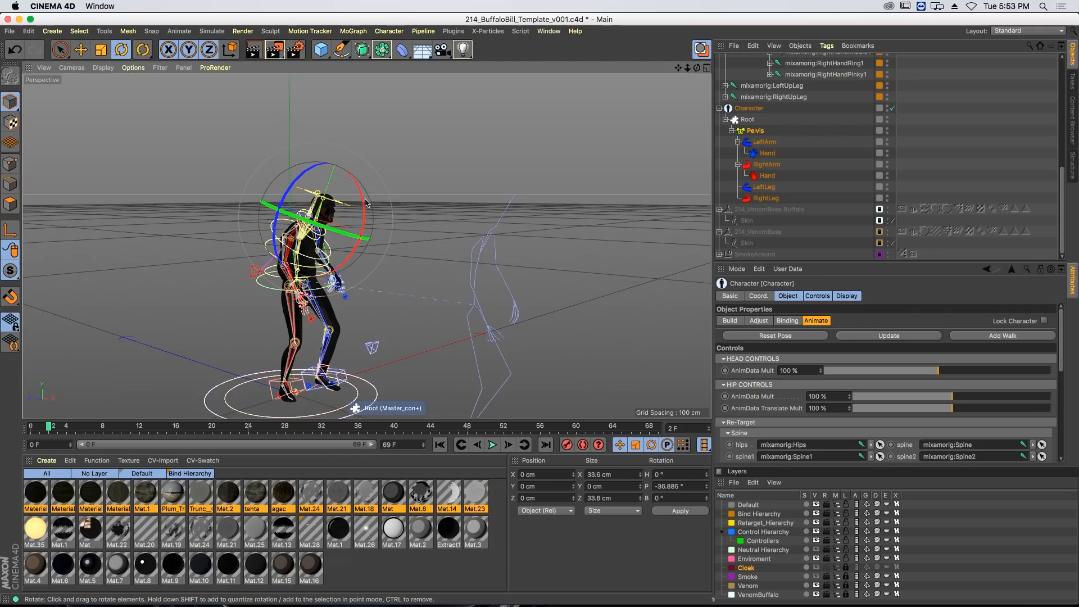
left_click_drag(365, 203, 363, 241)
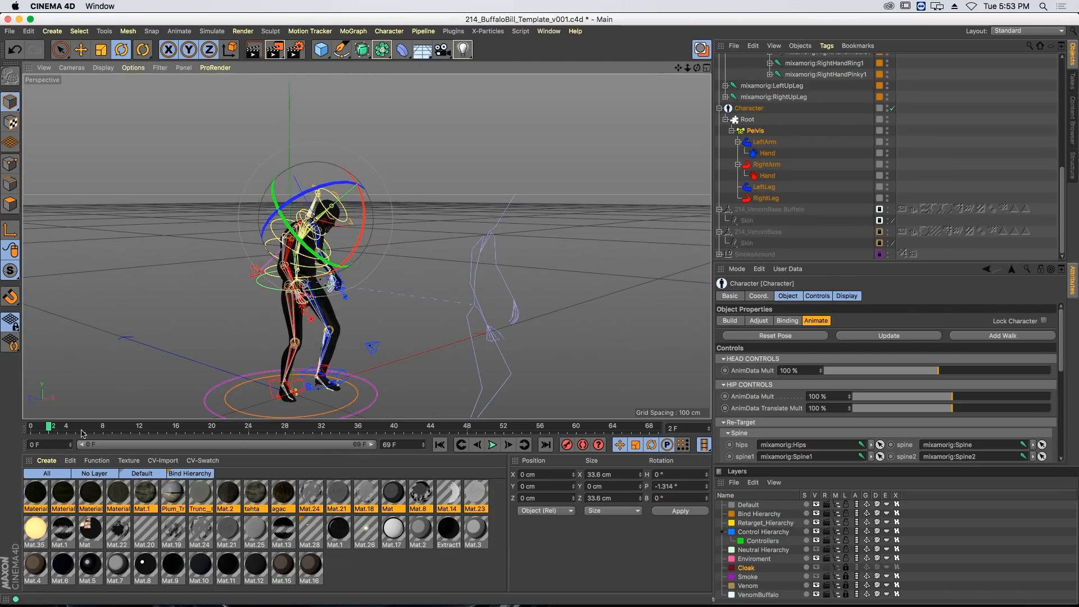
left_click_drag(48, 429, 304, 448)
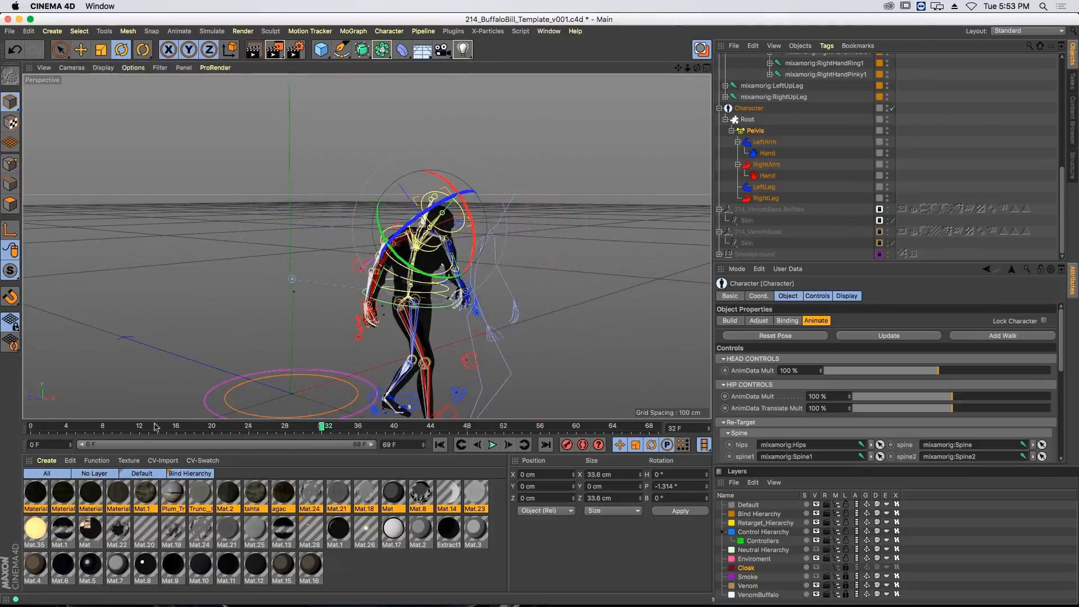
- Set the Walking_BuffaloBill motion clip to 3 loops with Relative Loop enabled in the timeline's Motion Mode, and close the timeline
left_click(549, 31)
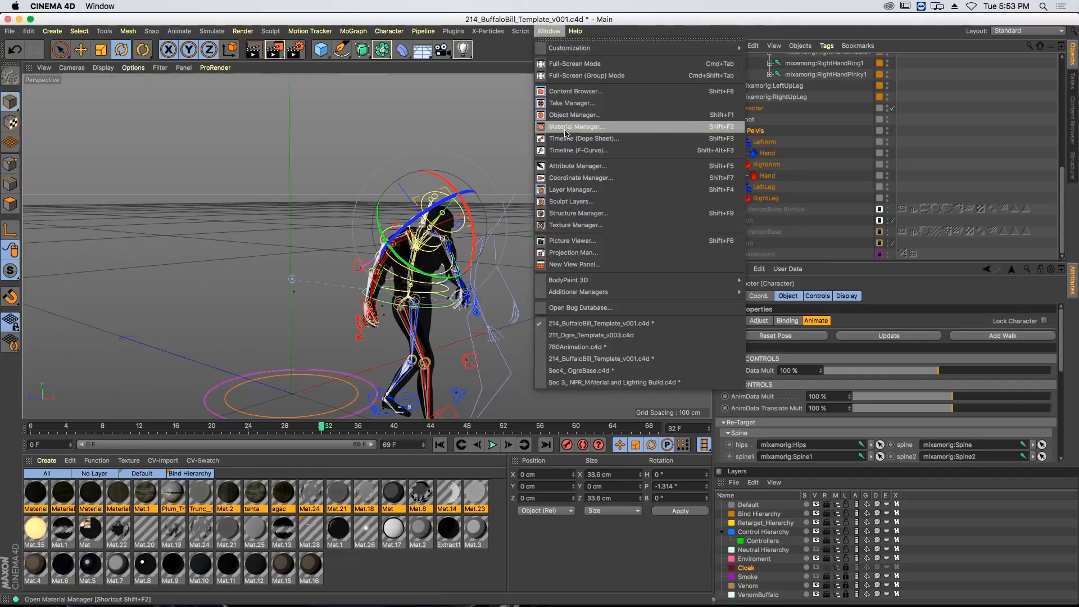
left_click(570, 140)
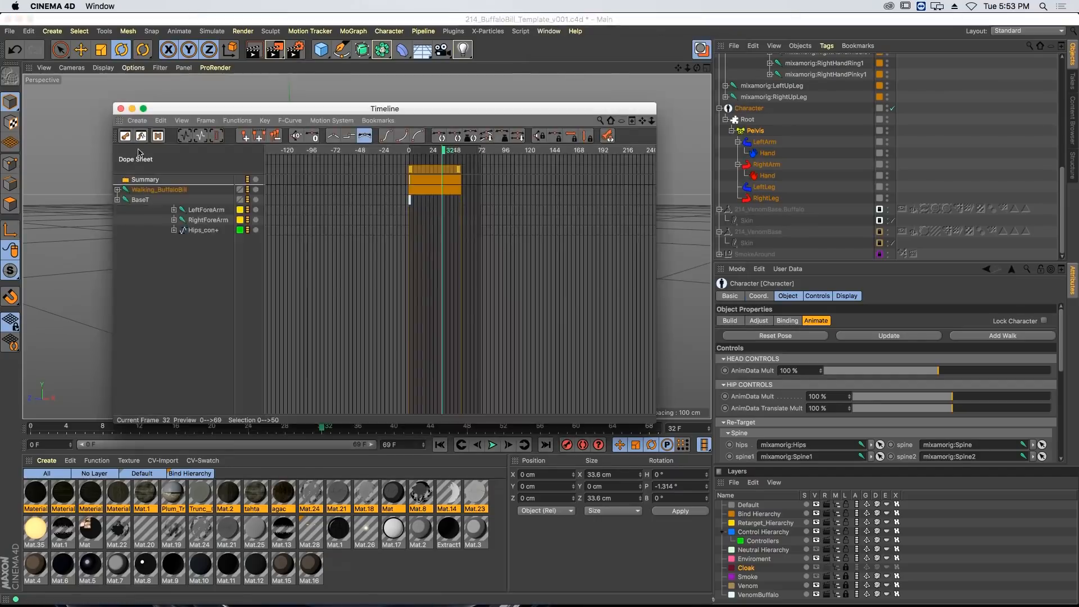
left_click(158, 136)
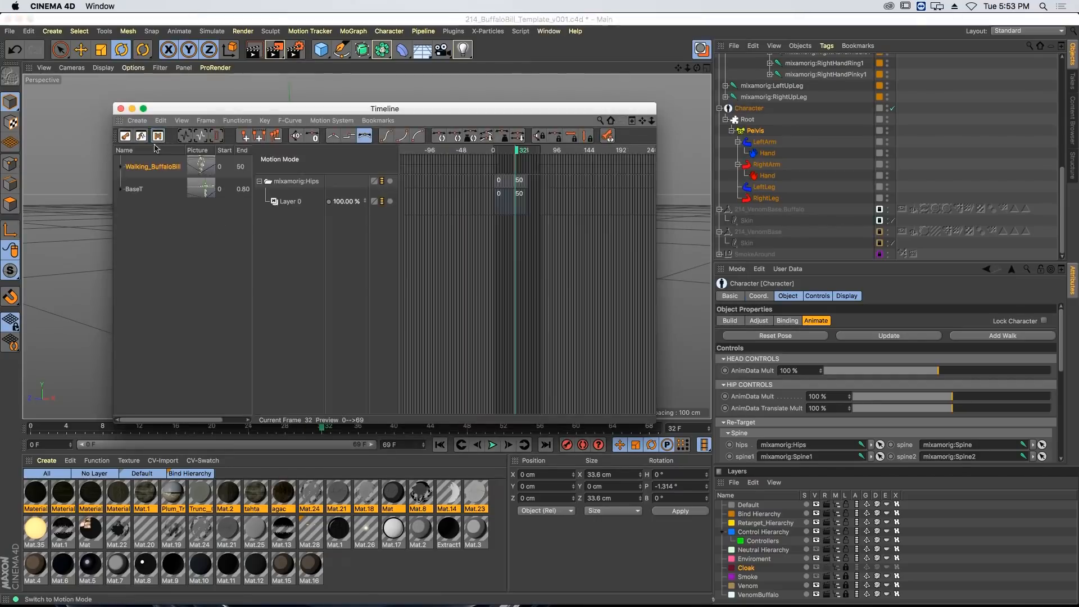
left_click(508, 210)
left_click_drag(821, 397, 757, 399)
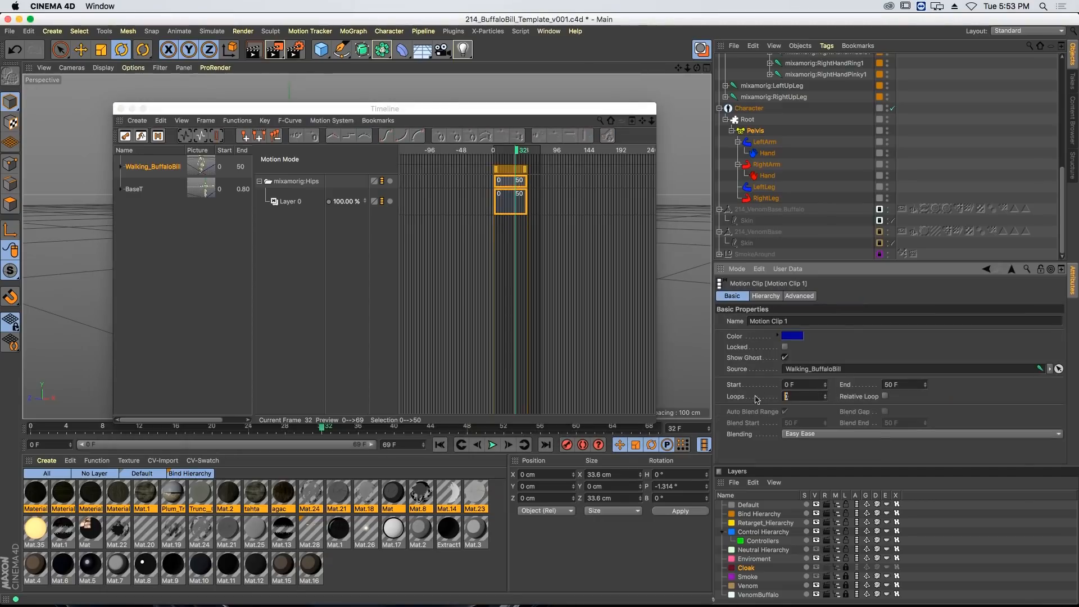
left_click(886, 397)
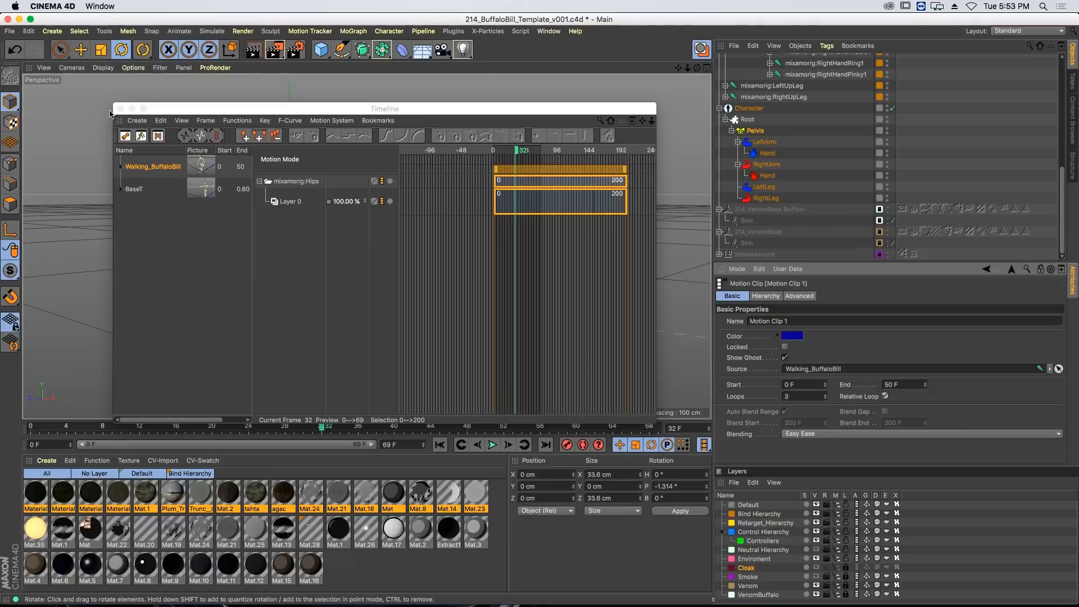
left_click(120, 109)
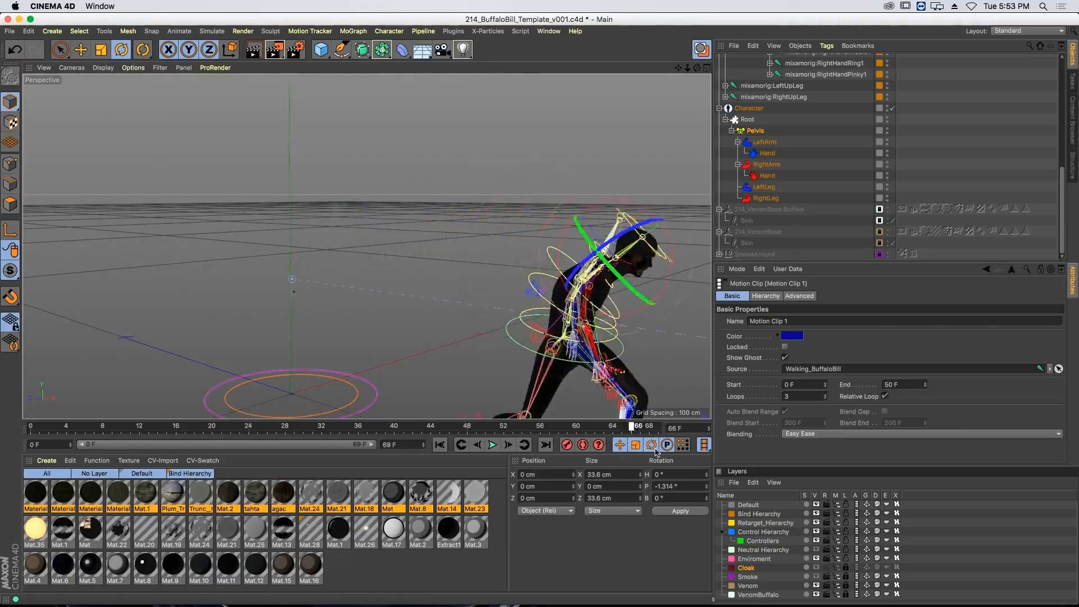
- Rotate the neck controller at frame 38 to a pitch of about 16.45° and record a keyframe
left_click_drag(356, 418, 377, 431)
left_click(481, 405)
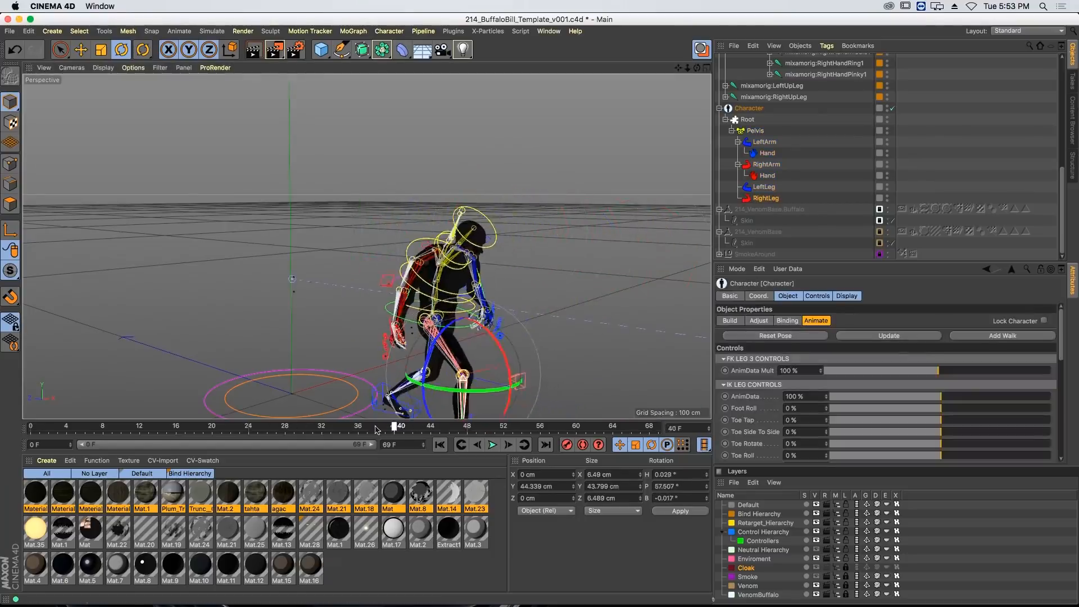
left_click(488, 219)
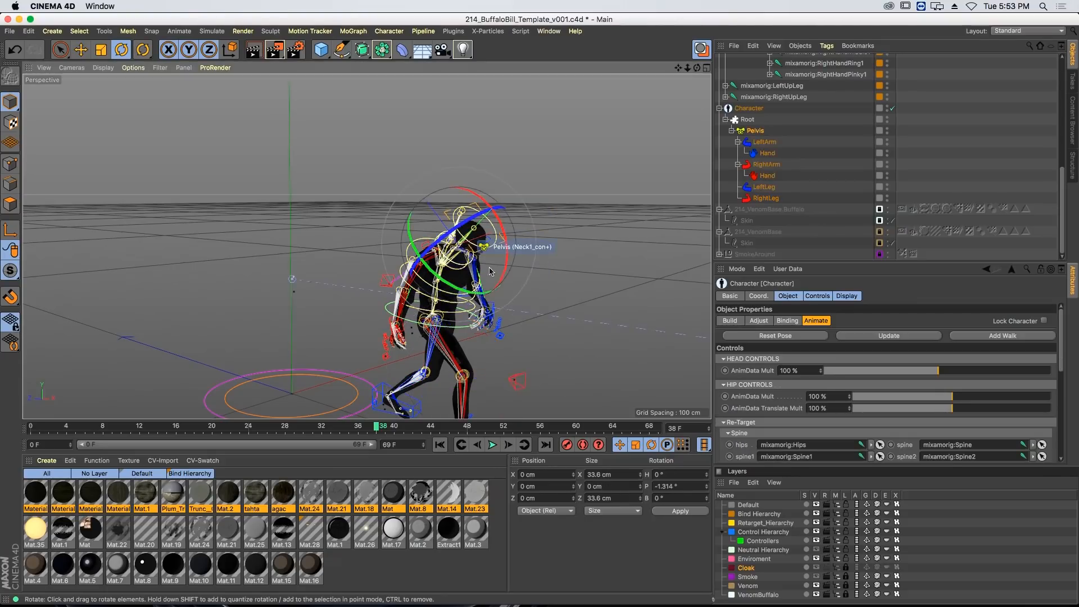
left_click_drag(507, 266, 505, 287)
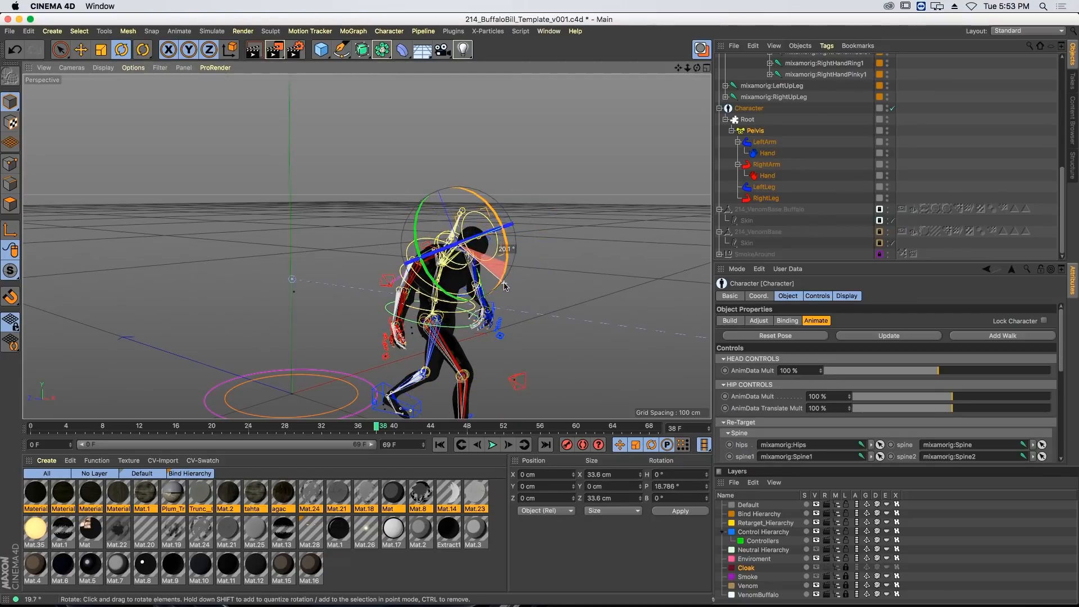
left_click_drag(488, 329, 489, 330)
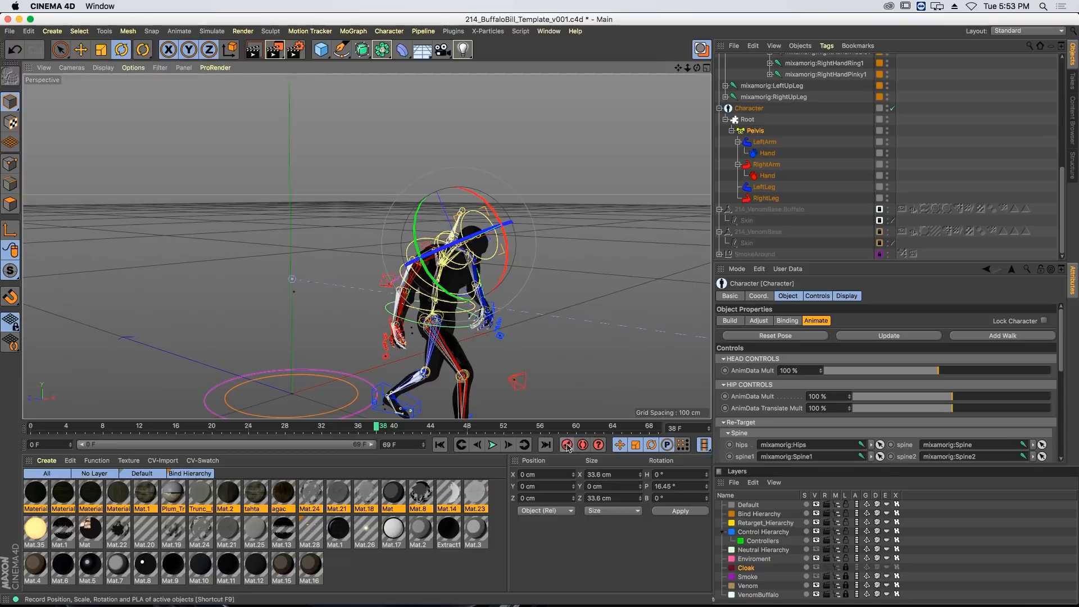
- Move to frame 53 and rotate the neck controller to lift the head
left_click_drag(384, 429, 514, 428)
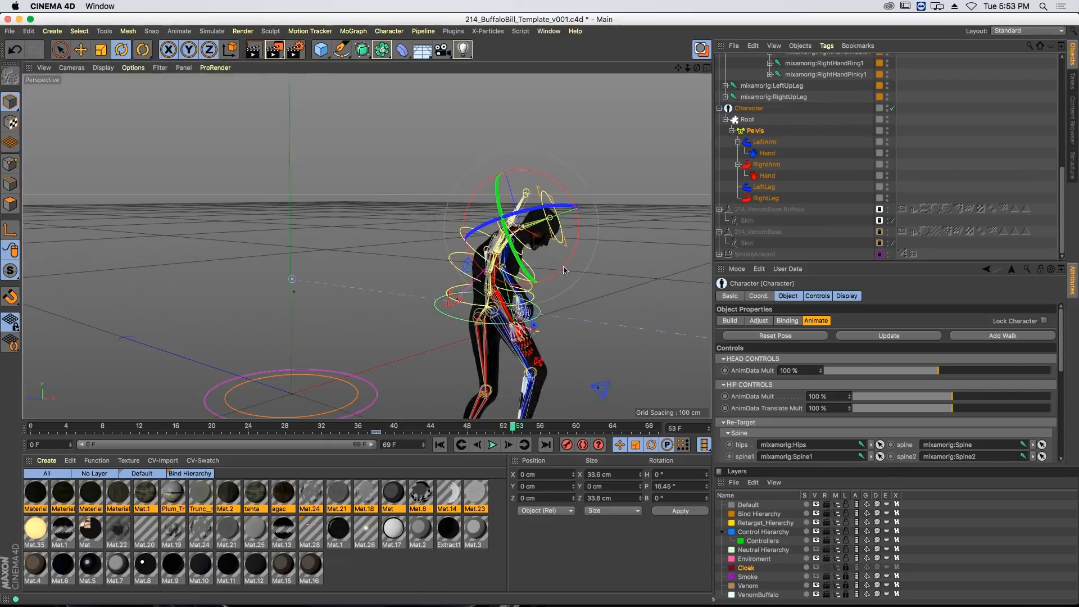
left_click_drag(565, 270, 576, 233)
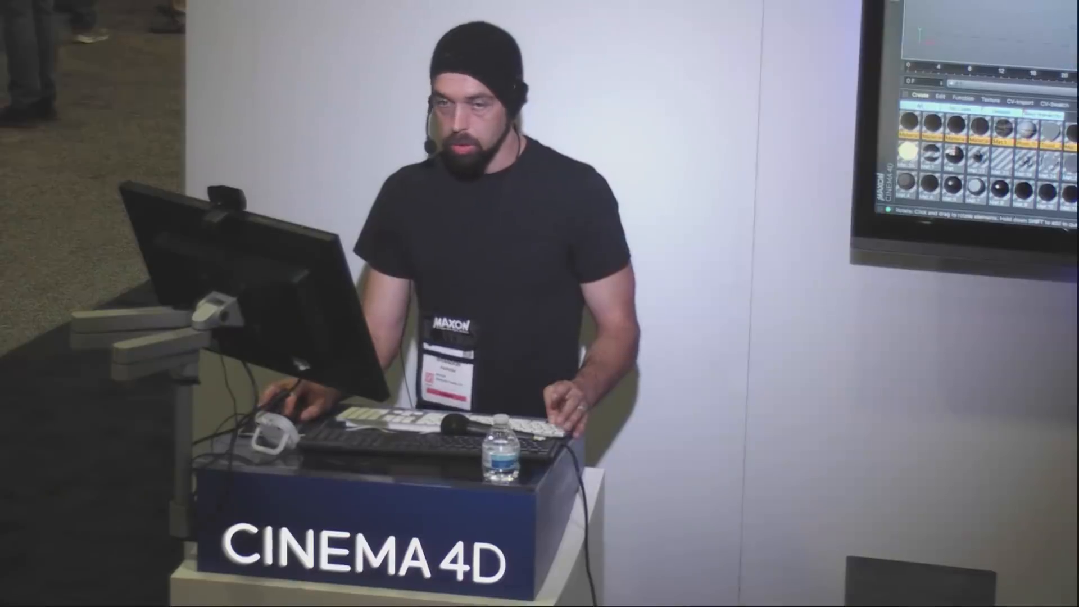